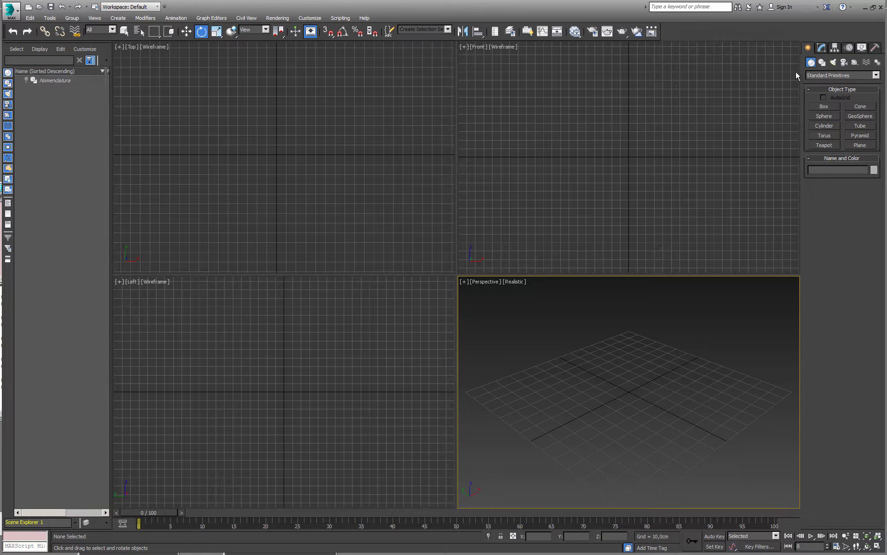
Draw a zigzag chain of four Bones with an end nub in the Top viewport, running downward from the upper area
{"action": "left_click", "coordinate": [877, 63]}
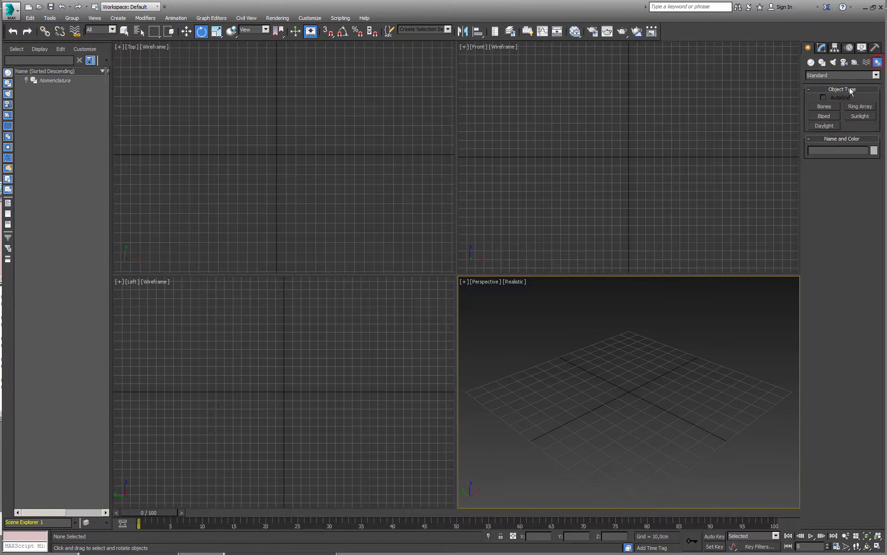
{"action": "left_click", "coordinate": [832, 106]}
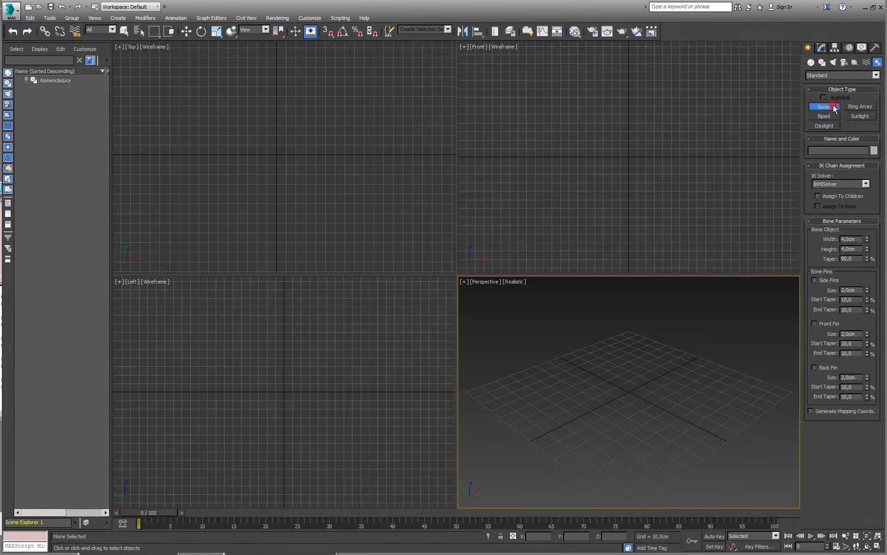
{"action": "key", "text": "alt+w"}
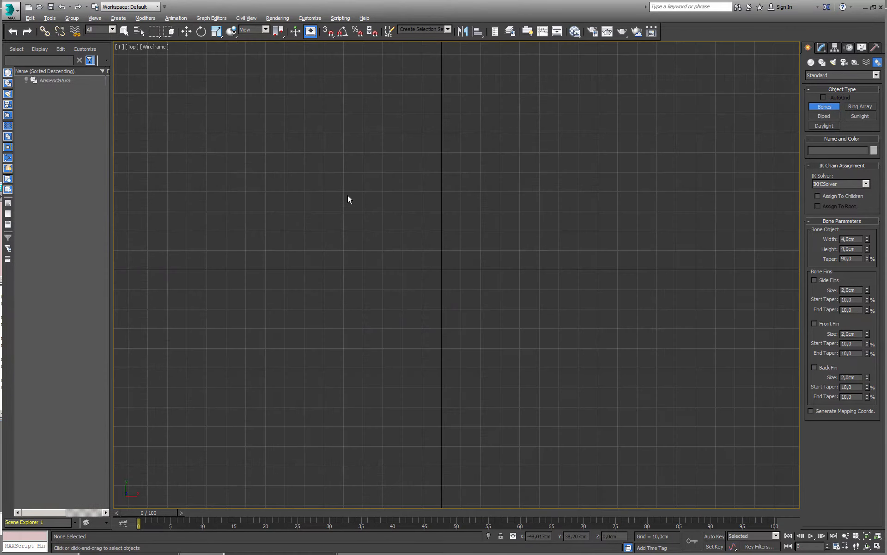
{"action": "left_click", "coordinate": [334, 68]}
{"action": "left_click", "coordinate": [467, 221]}
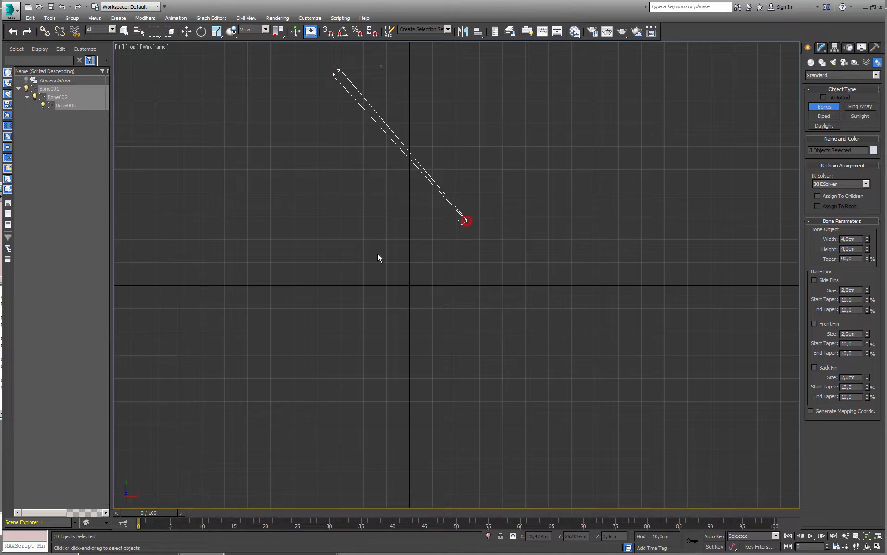
{"action": "left_click", "coordinate": [375, 361]}
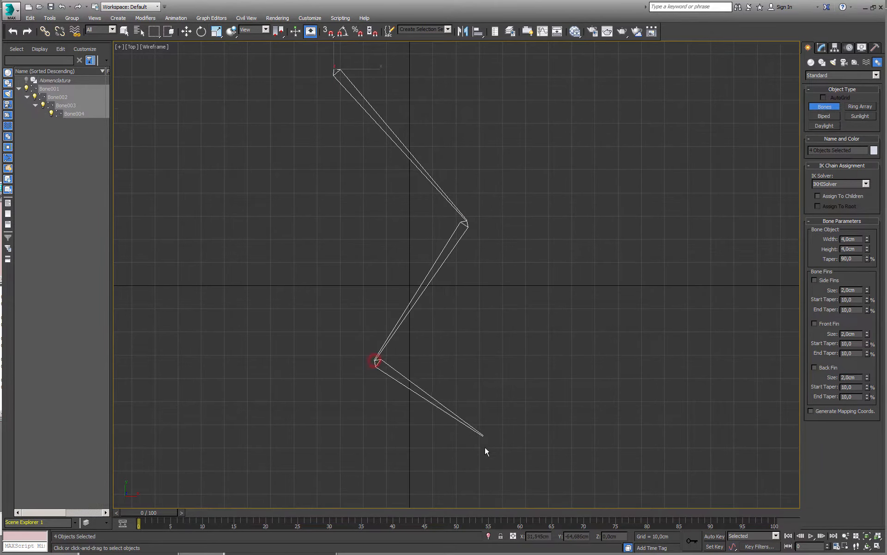
{"action": "left_click", "coordinate": [508, 457]}
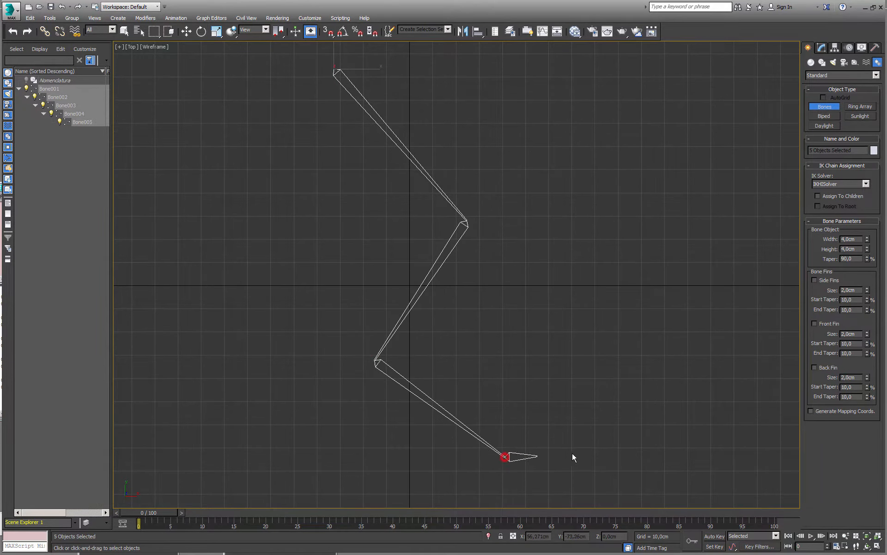
{"action": "left_click", "coordinate": [634, 458]}
{"action": "right_click", "coordinate": [702, 392]}
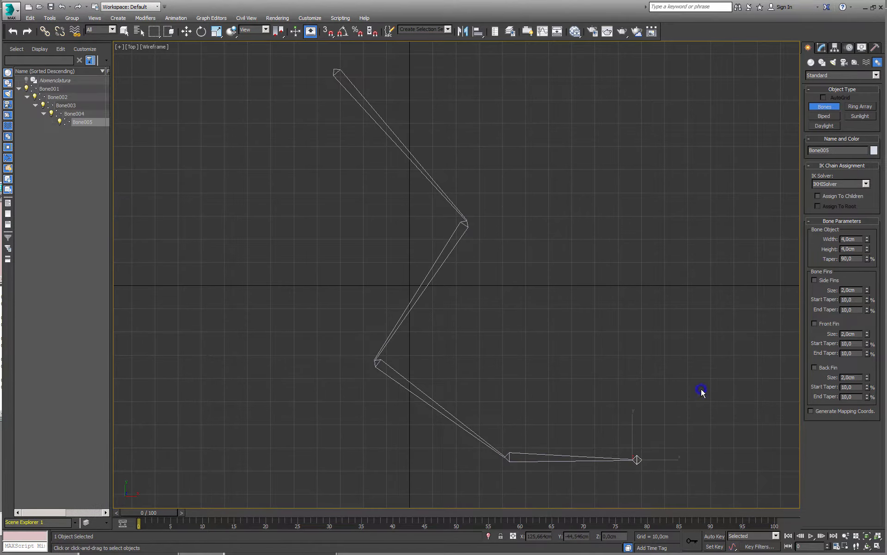
Rotate the root bone about 3.4° around Z in the Top viewport so the whole chain swings with it
{"action": "key", "text": "e"}
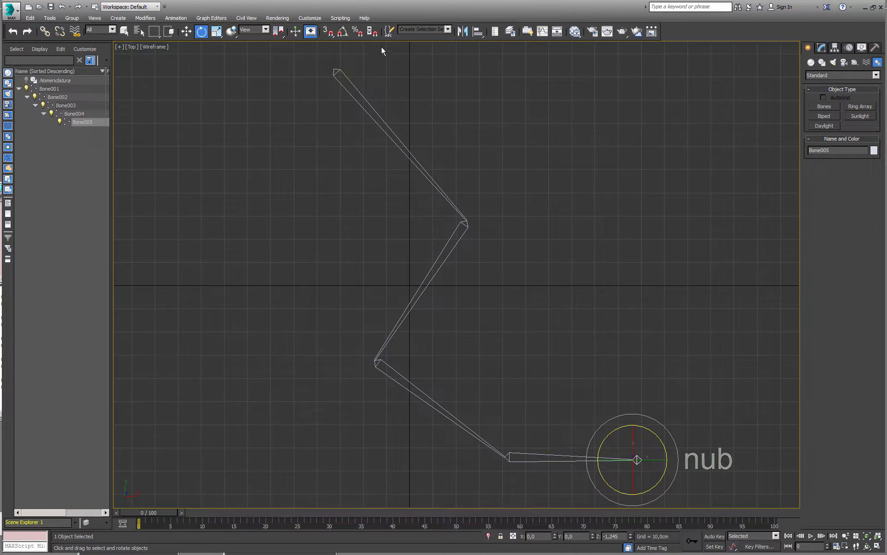
{"action": "left_click_drag", "start_coordinate": [382, 47], "coordinate": [323, 150]}
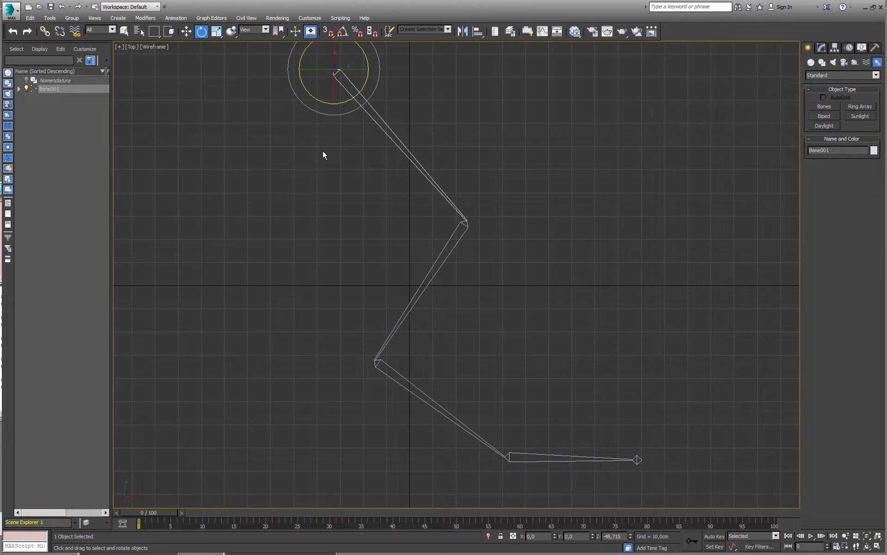
{"action": "left_click_drag", "start_coordinate": [313, 102], "coordinate": [248, 138]}
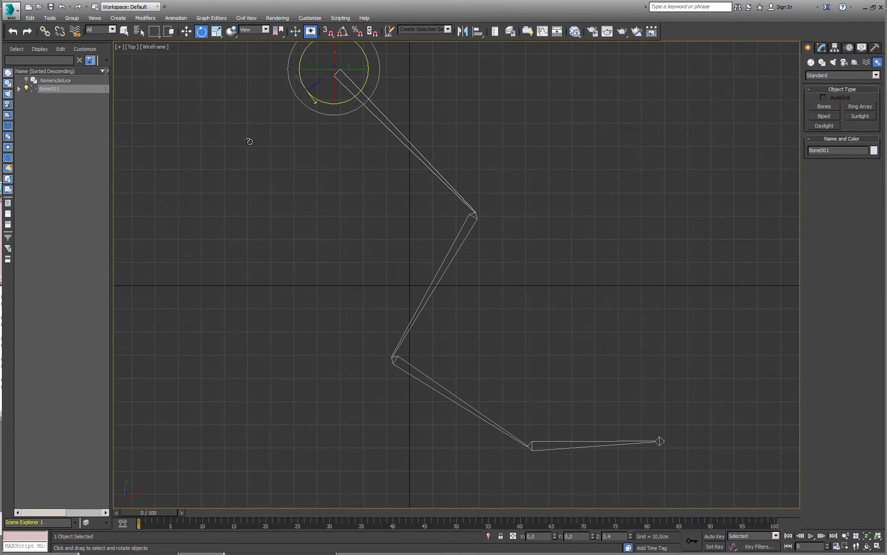
Rotate the second, third and fourth bones around Z to about -132.7°, -38° and -5.1°
{"action": "left_click_drag", "start_coordinate": [386, 252], "coordinate": [481, 298]}
{"action": "left_click_drag", "start_coordinate": [492, 243], "coordinate": [411, 394]}
{"action": "left_click", "coordinate": [410, 391]}
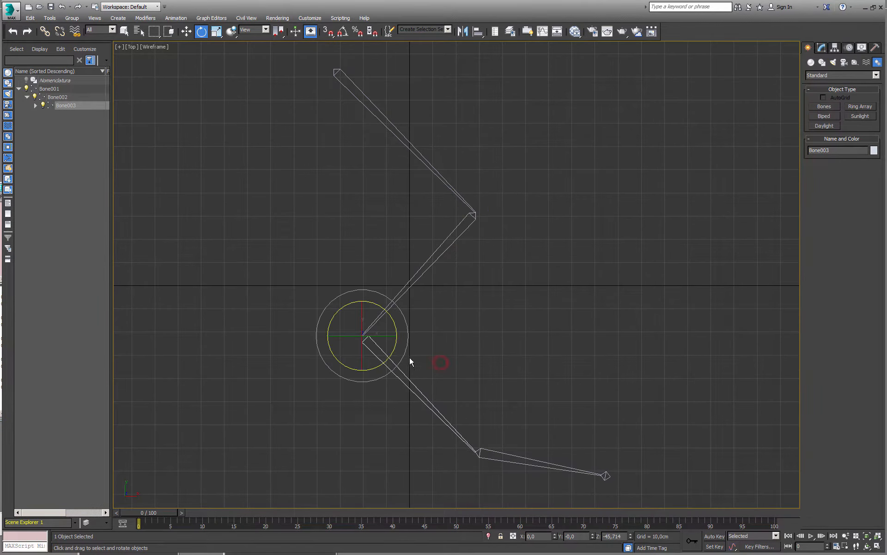
{"action": "left_click_drag", "start_coordinate": [392, 354], "coordinate": [474, 376]}
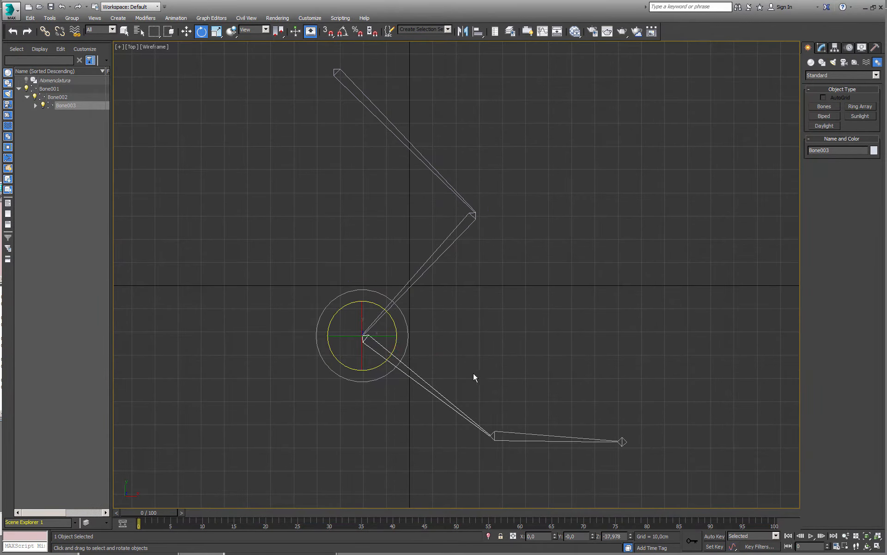
{"action": "left_click_drag", "start_coordinate": [554, 456], "coordinate": [555, 456]}
{"action": "left_click_drag", "start_coordinate": [518, 415], "coordinate": [529, 435]}
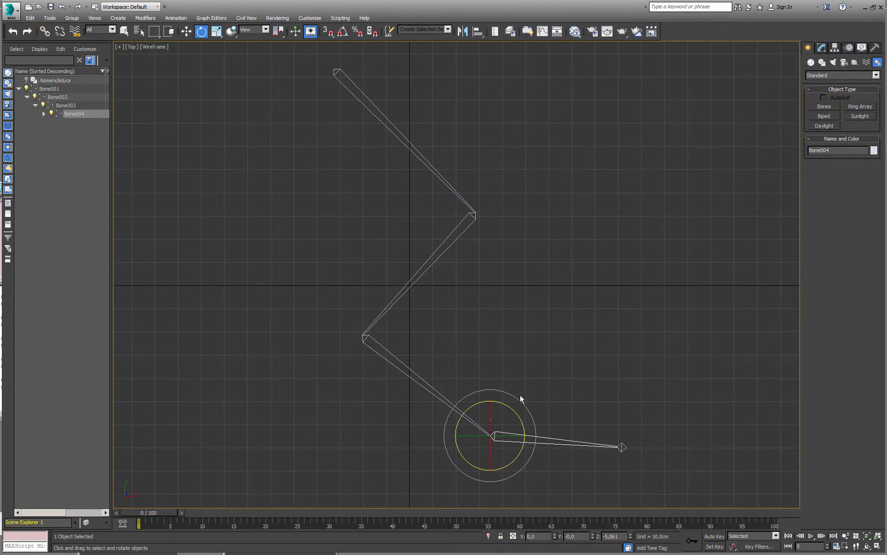
Select the second bone in the chain and set its width to 20 cm, working in the maximized Perspective viewport
{"action": "left_click_drag", "start_coordinate": [454, 297], "coordinate": [391, 249]}
{"action": "key", "text": "alt+w"}
{"action": "right_click", "coordinate": [642, 391]}
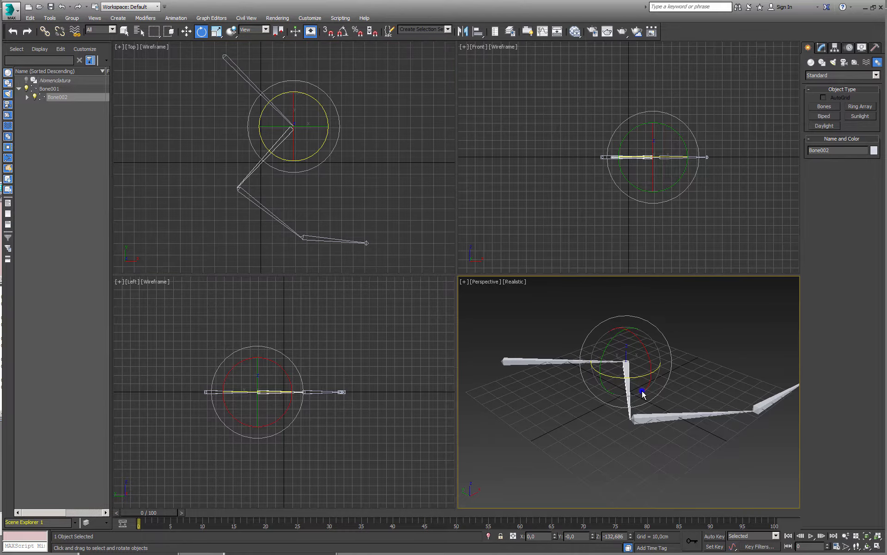
{"action": "key", "text": "alt+w"}
{"action": "middle_click_drag", "start_coordinate": [575, 358], "coordinate": [509, 330], "text": "alt"}
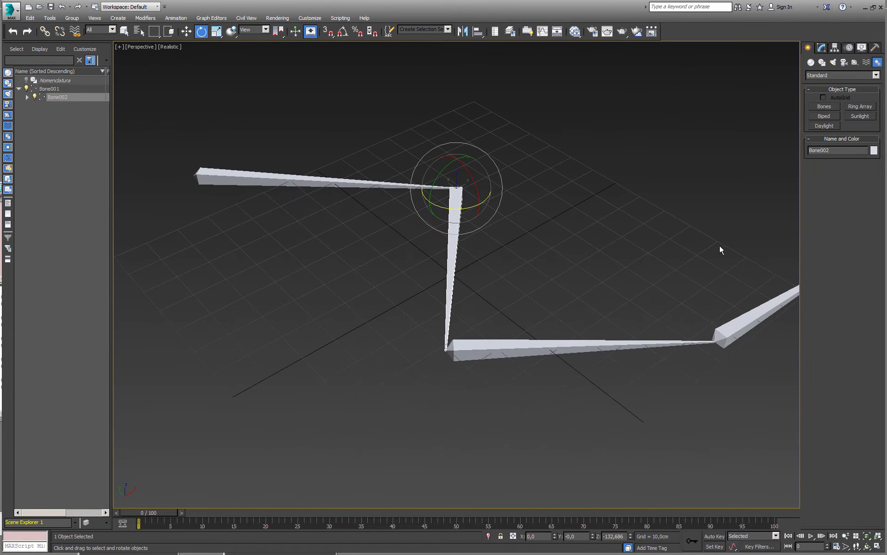
{"action": "left_click", "coordinate": [822, 48]}
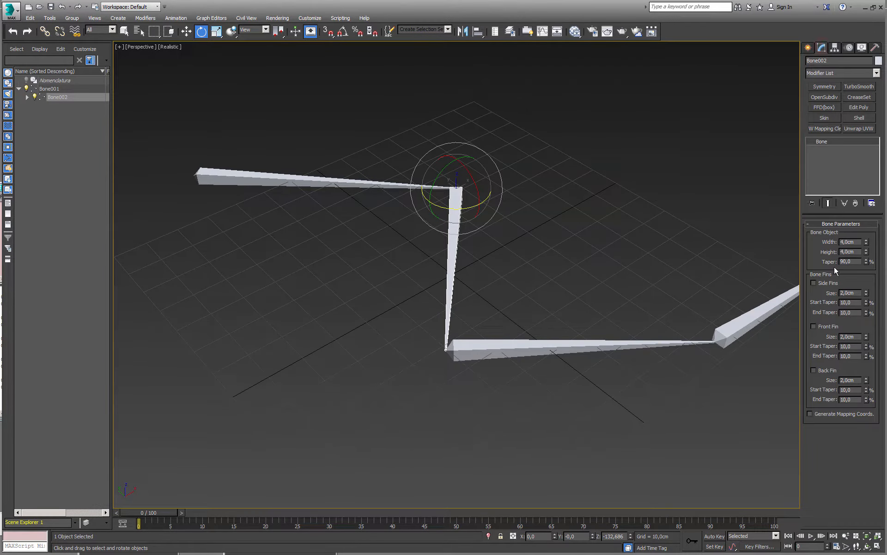
{"action": "double_click", "coordinate": [859, 243]}
{"action": "type", "text": "20"}
{"action": "key", "text": "Tab"}
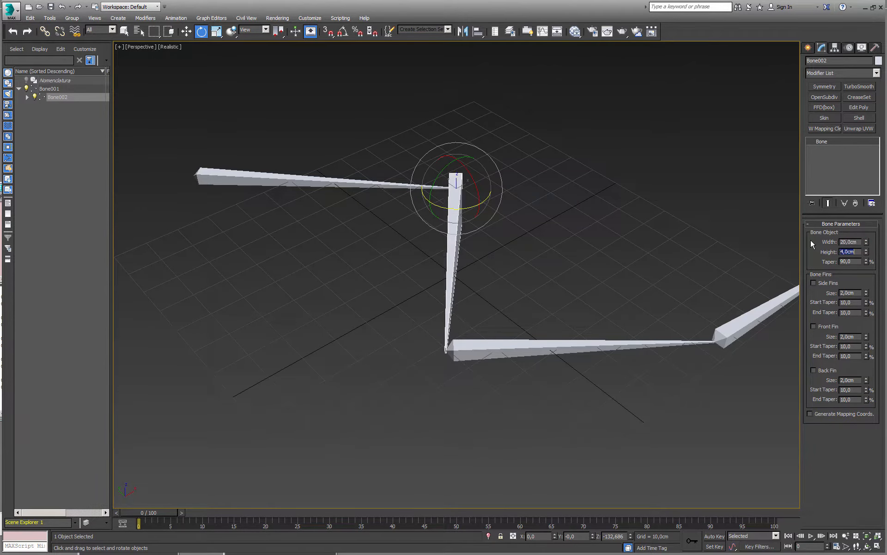
Set the second bone's height to 20 cm
{"action": "middle_click_drag", "start_coordinate": [420, 226], "coordinate": [684, 271], "text": "alt"}
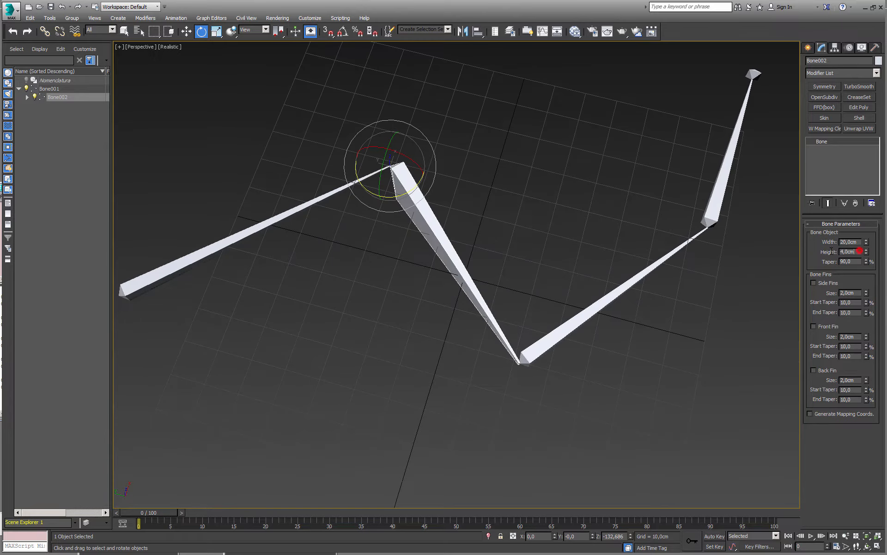
{"action": "double_click", "coordinate": [849, 251]}
{"action": "type", "text": "20"}
{"action": "key", "text": "Tab"}
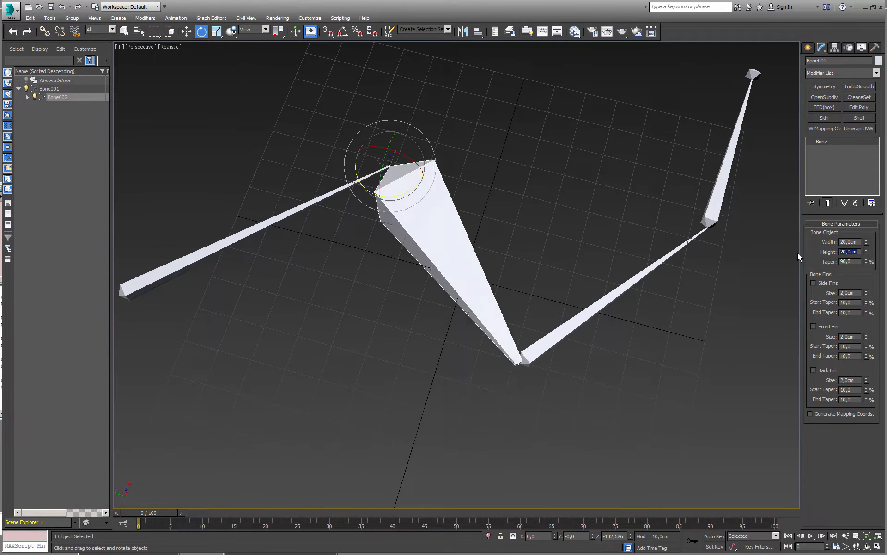
Enable side fins on the second bone and enlarge their size to about 9.98 cm
{"action": "middle_click_drag", "start_coordinate": [474, 300], "coordinate": [356, 333], "text": "alt"}
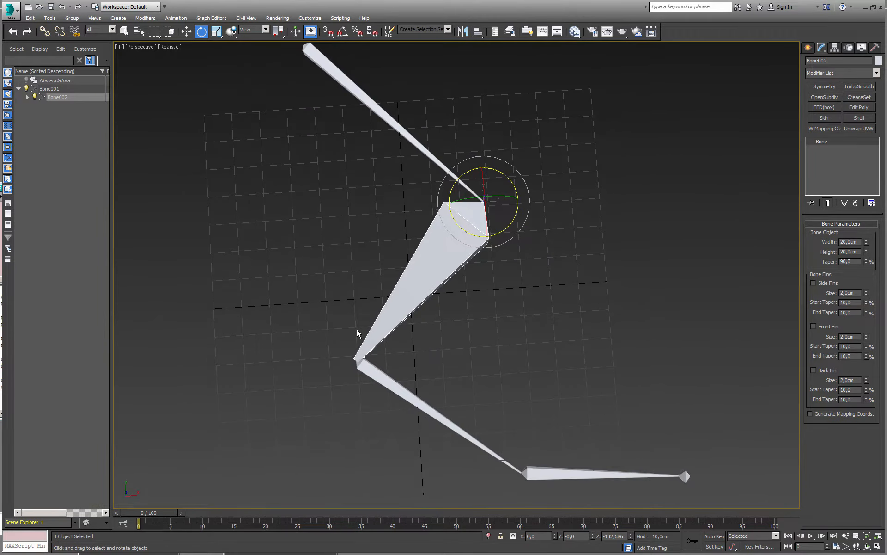
{"action": "left_click", "coordinate": [813, 282]}
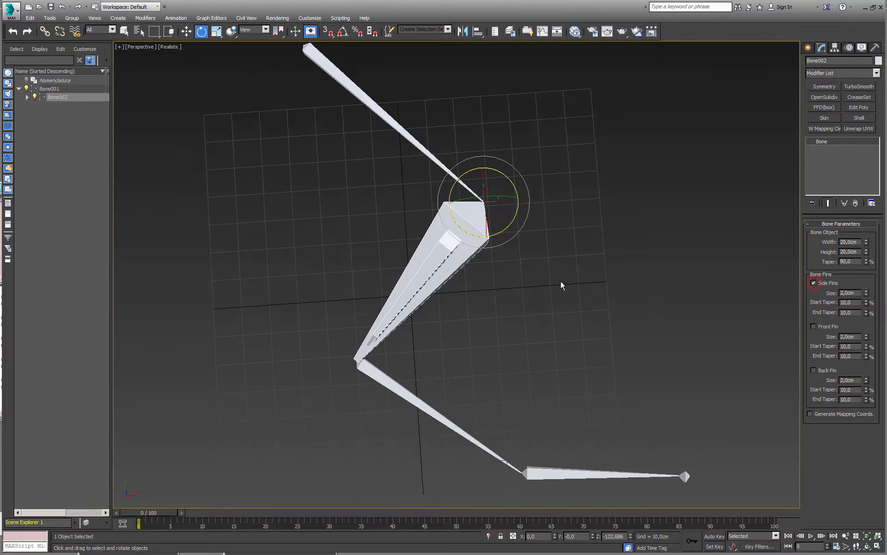
{"action": "middle_click_drag", "start_coordinate": [561, 281], "coordinate": [644, 209], "text": "alt"}
{"action": "scroll", "coordinate": [643, 210], "scroll_direction": "up", "scroll_amount": 5}
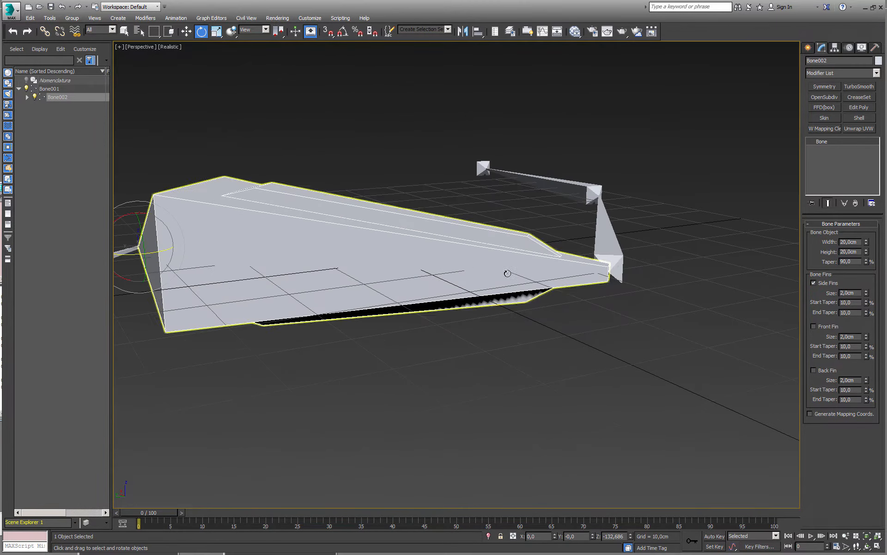
{"action": "left_click_drag", "start_coordinate": [866, 292], "coordinate": [757, 155]}
Enable the front fin on the second bone and enlarge its size to about 5.38 cm
{"action": "middle_click_drag", "start_coordinate": [756, 155], "coordinate": [469, 245], "text": "alt"}
{"action": "left_click", "coordinate": [814, 327]}
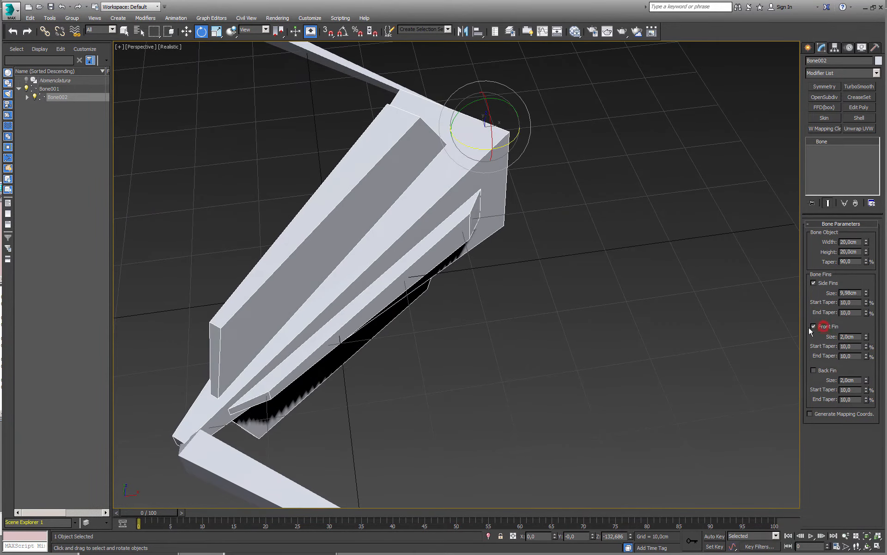
{"action": "left_click_drag", "start_coordinate": [866, 337], "coordinate": [555, 281]}
Enable the back fin on the second bone and enlarge its size to about 5.2 cm
{"action": "middle_click_drag", "start_coordinate": [555, 281], "coordinate": [536, 263], "text": "alt"}
{"action": "left_click", "coordinate": [824, 370]}
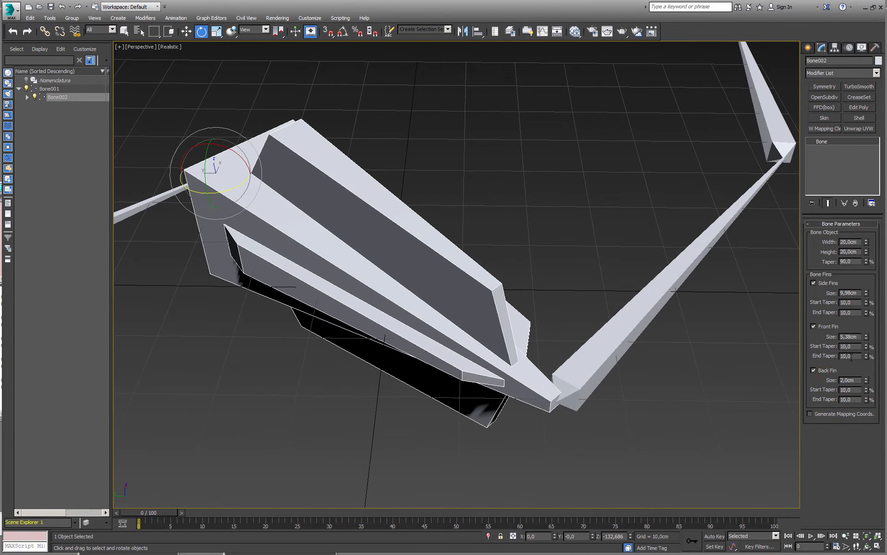
{"action": "left_click_drag", "start_coordinate": [867, 379], "coordinate": [818, 296]}
Disable the back, front and side fins on the second bone
{"action": "middle_click_drag", "start_coordinate": [605, 311], "coordinate": [645, 375], "text": "alt"}
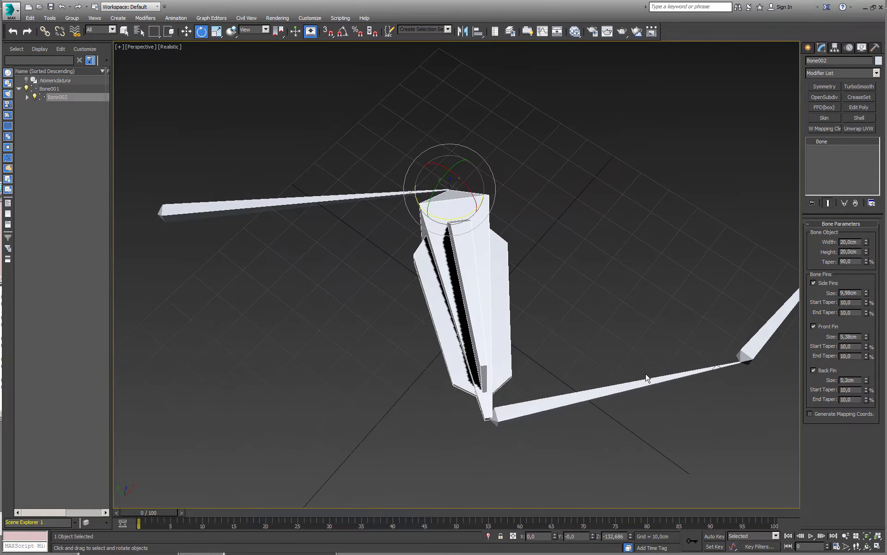
{"action": "left_click", "coordinate": [820, 370]}
{"action": "left_click", "coordinate": [814, 326]}
{"action": "left_click", "coordinate": [821, 283]}
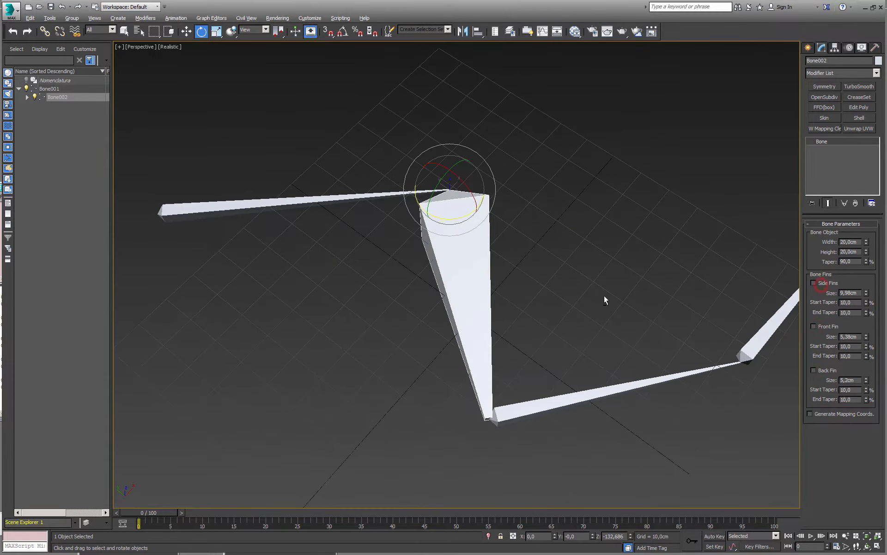
Select the root bone and step the selection down the hierarchy, one child at a time, to the end nub
{"action": "middle_click_drag", "start_coordinate": [603, 295], "coordinate": [642, 305], "text": "alt"}
{"action": "middle_click_drag", "start_coordinate": [540, 338], "coordinate": [446, 318]}
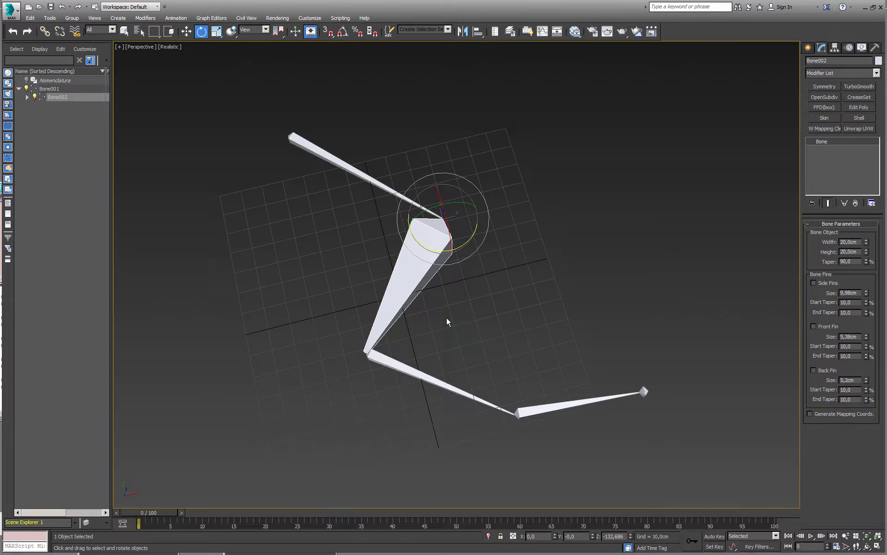
{"action": "left_click_drag", "start_coordinate": [360, 147], "coordinate": [360, 146]}
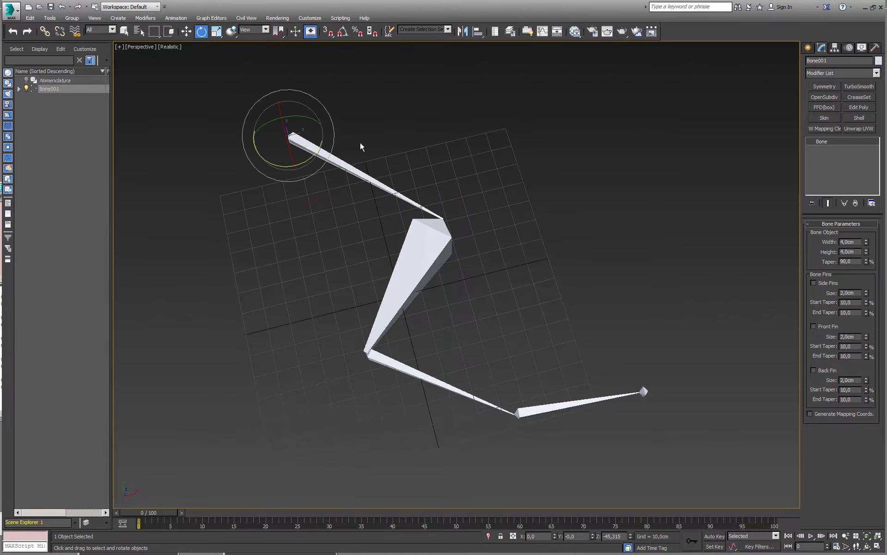
{"action": "key", "text": "Page_Down"}
{"action": "key", "text": "Page_Down"}
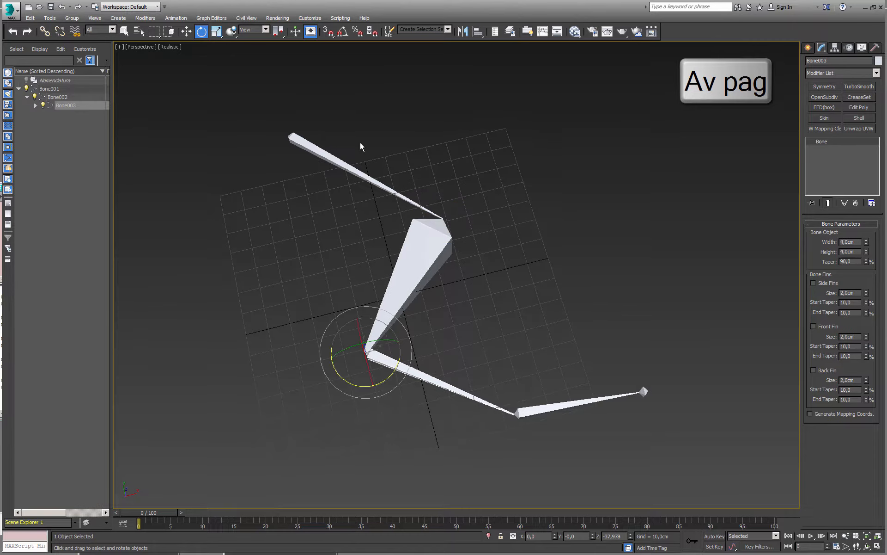
{"action": "key", "text": "Page_Down"}
{"action": "key", "text": "Page_Down"}
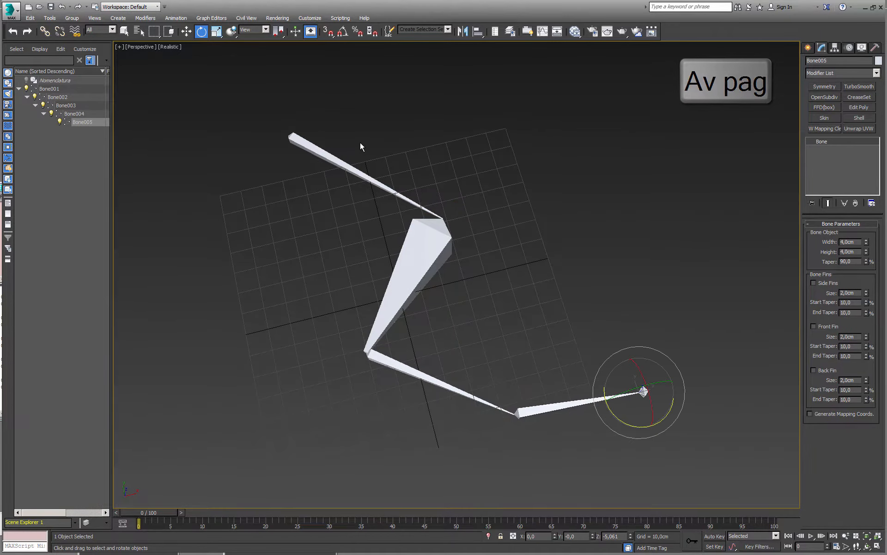
Step the selection back up the hierarchy, one parent at a time, from the end nub to the root bone
{"action": "key", "text": "Page_Up"}
{"action": "key", "text": "Page_Up"}
{"action": "key", "text": "Page_Up"}
{"action": "key", "text": "Page_Up"}
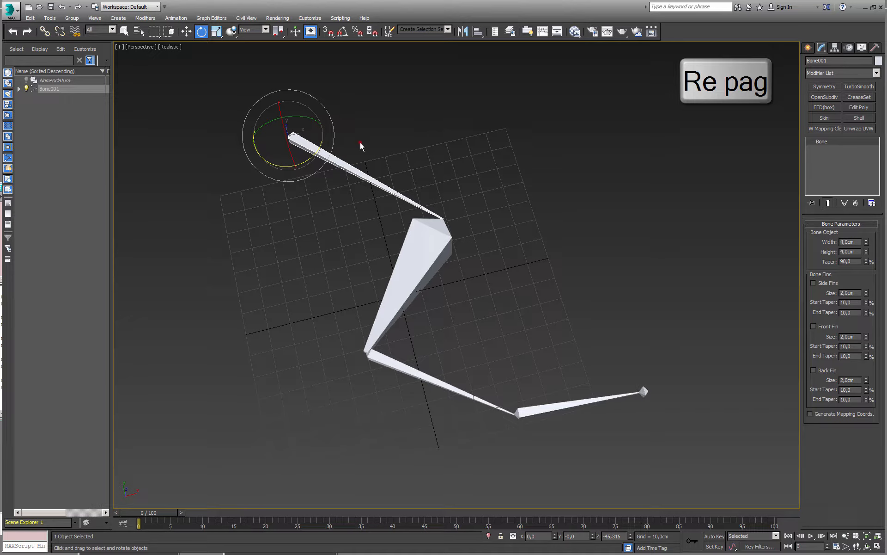
Clear the selection, reselect the root bone and extend the selection to all its child bones
{"action": "left_click", "coordinate": [359, 143]}
{"action": "middle_click_drag", "start_coordinate": [604, 279], "coordinate": [501, 311], "text": "alt"}
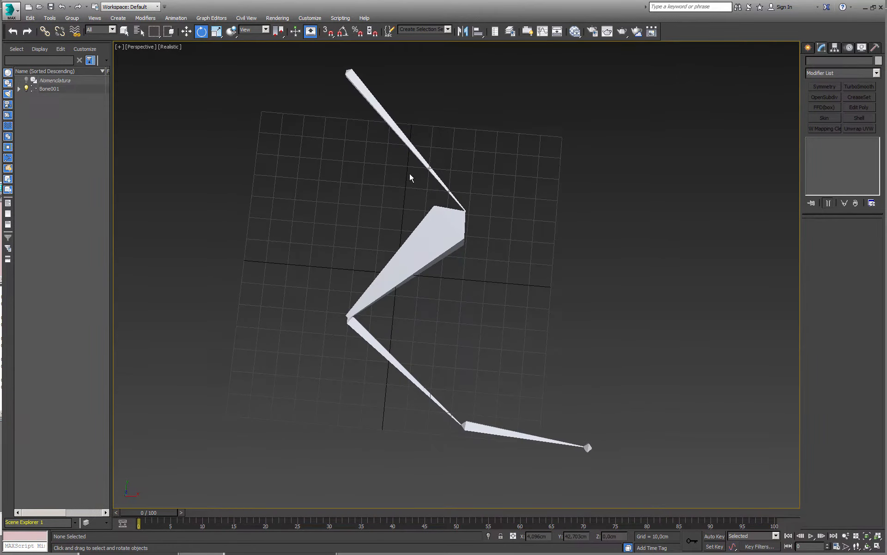
{"action": "double_click", "coordinate": [394, 128]}
{"action": "middle_click_drag", "start_coordinate": [394, 126], "coordinate": [376, 192], "text": "alt"}
{"action": "left_click", "coordinate": [375, 187]}
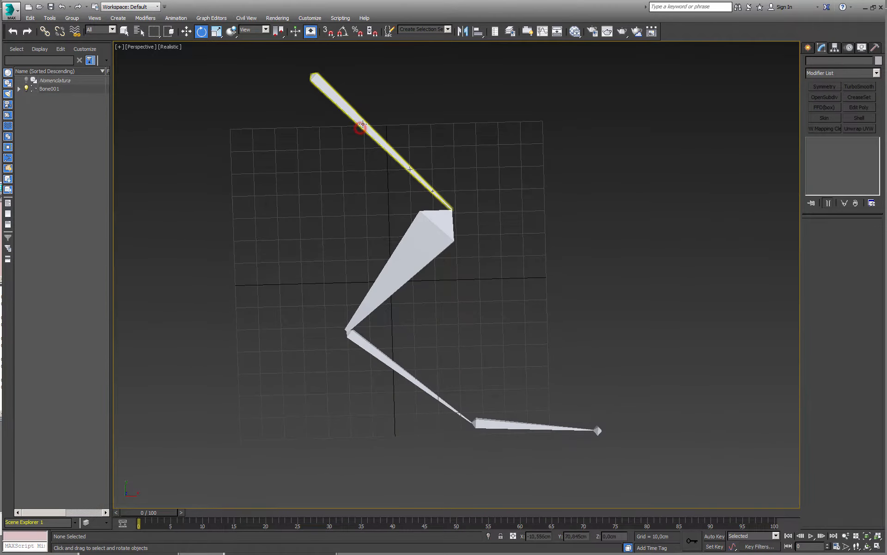
{"action": "left_click", "coordinate": [360, 134]}
{"action": "key", "text": "ctrl+Page_Down"}
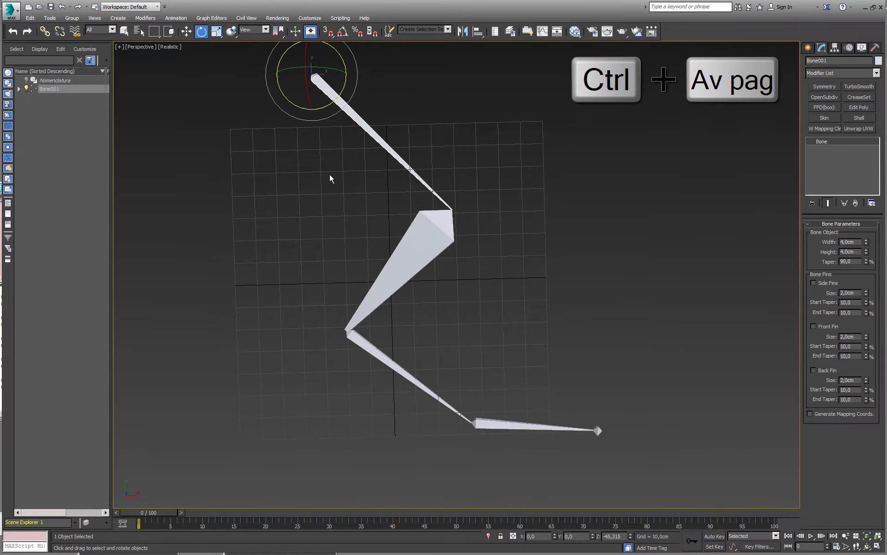
{"action": "key", "text": "ctrl+Page_Down"}
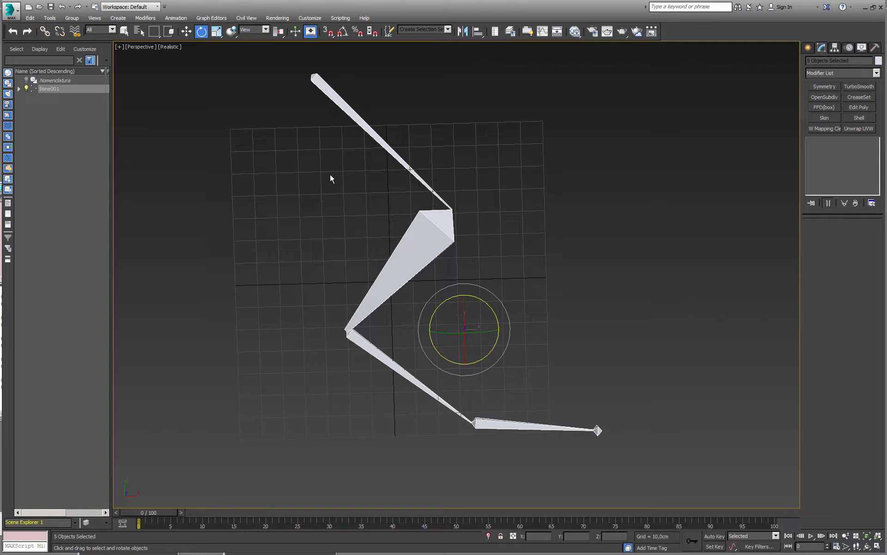
Select the root bone, add the second bone, extend the selection to the whole chain, and clear the selection
{"action": "left_click_drag", "start_coordinate": [389, 132], "coordinate": [415, 123]}
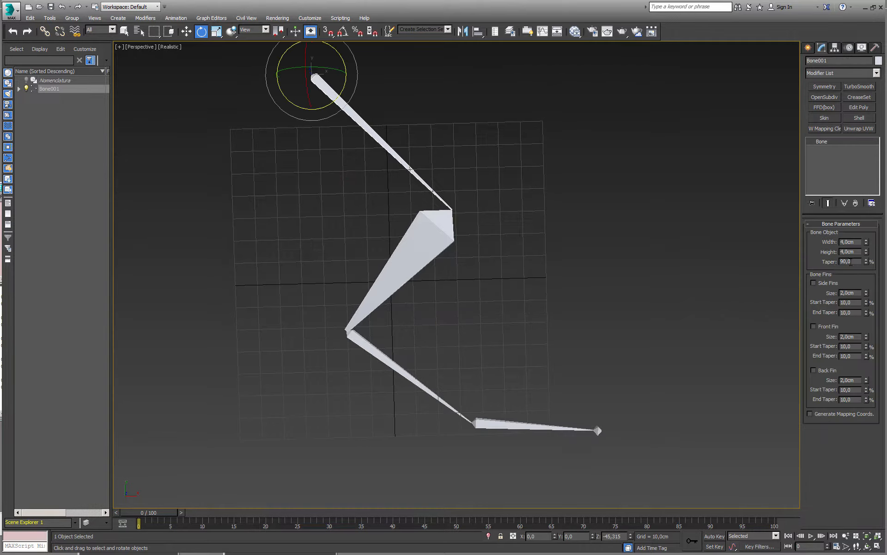
{"action": "left_click_drag", "start_coordinate": [323, 139], "coordinate": [499, 283]}
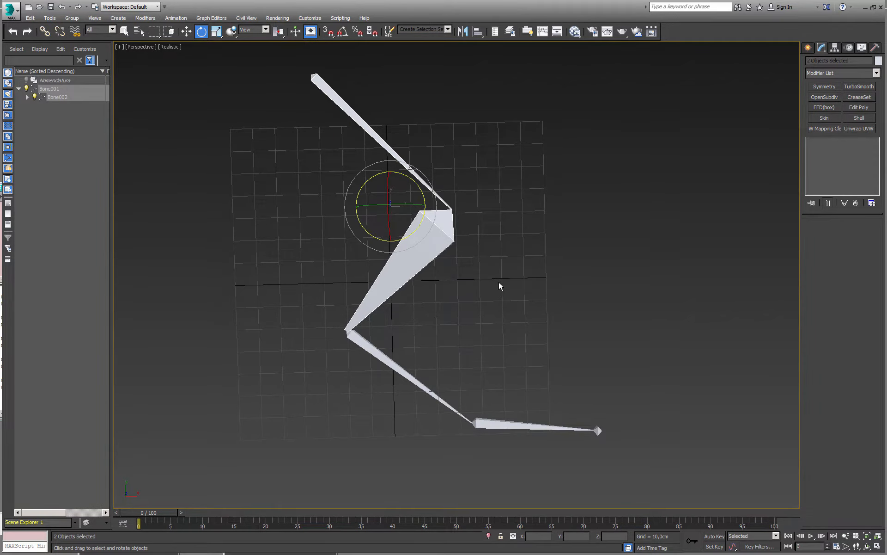
{"action": "double_click", "coordinate": [332, 97]}
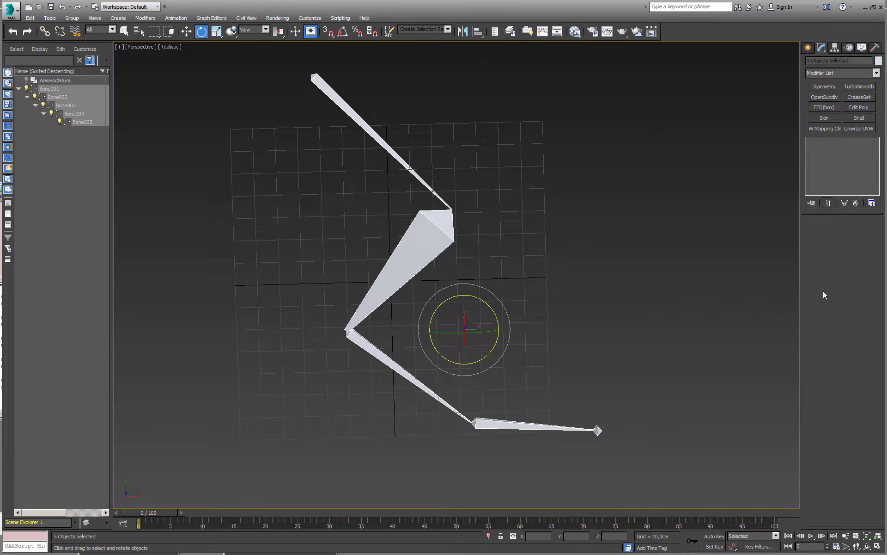
{"action": "left_click", "coordinate": [590, 241]}
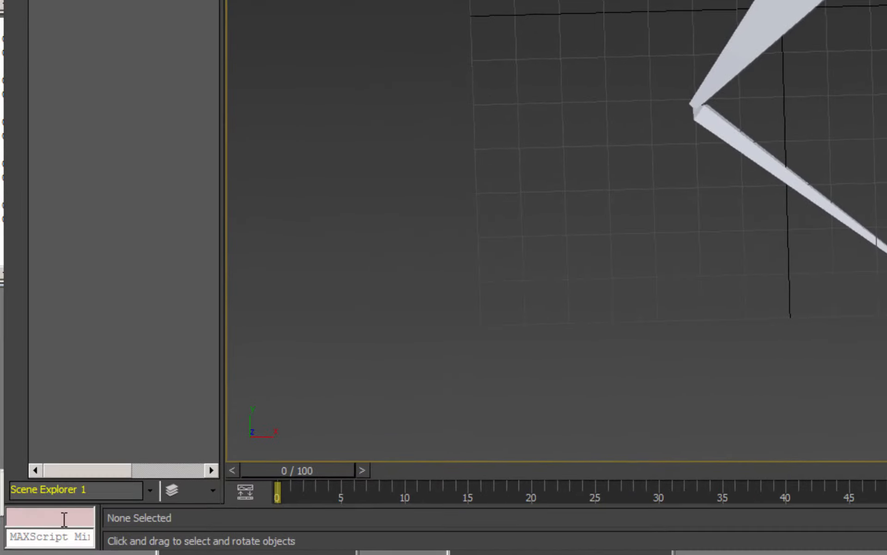
Open the MAXScript Listener window and enable the macro recorder
{"action": "right_click", "coordinate": [64, 518]}
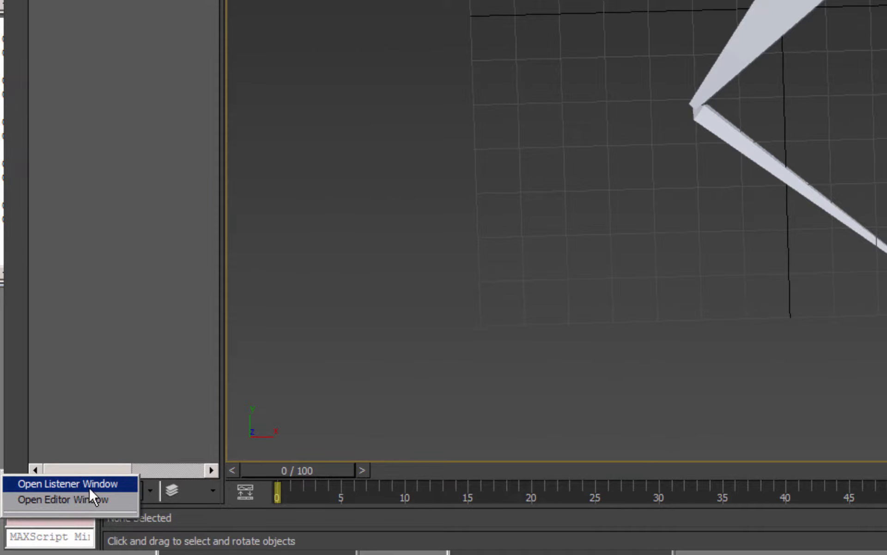
{"action": "left_click", "coordinate": [73, 486]}
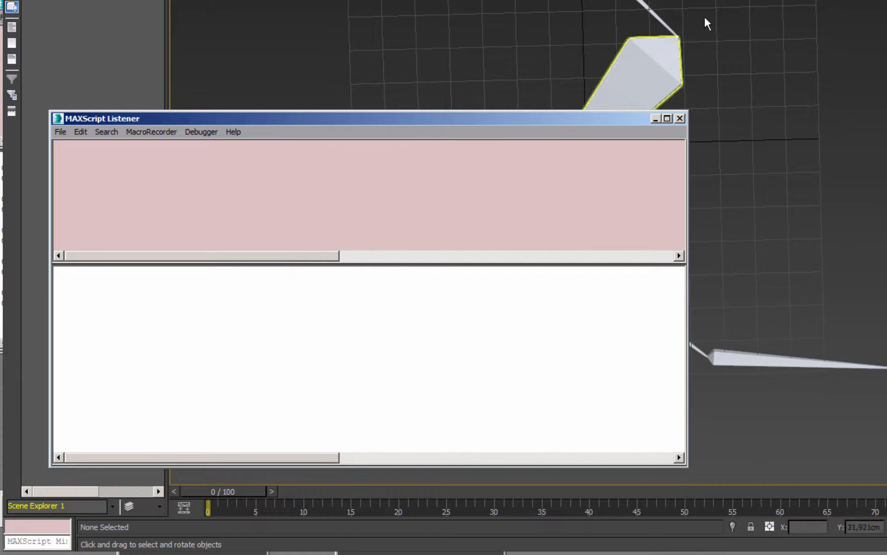
{"action": "middle_click_drag", "start_coordinate": [707, 21], "coordinate": [886, 17]}
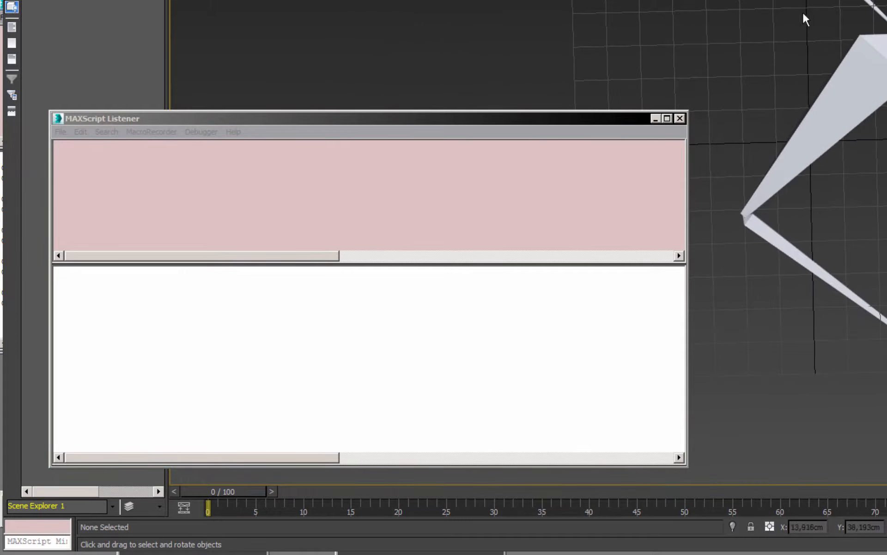
{"action": "left_click", "coordinate": [486, 118]}
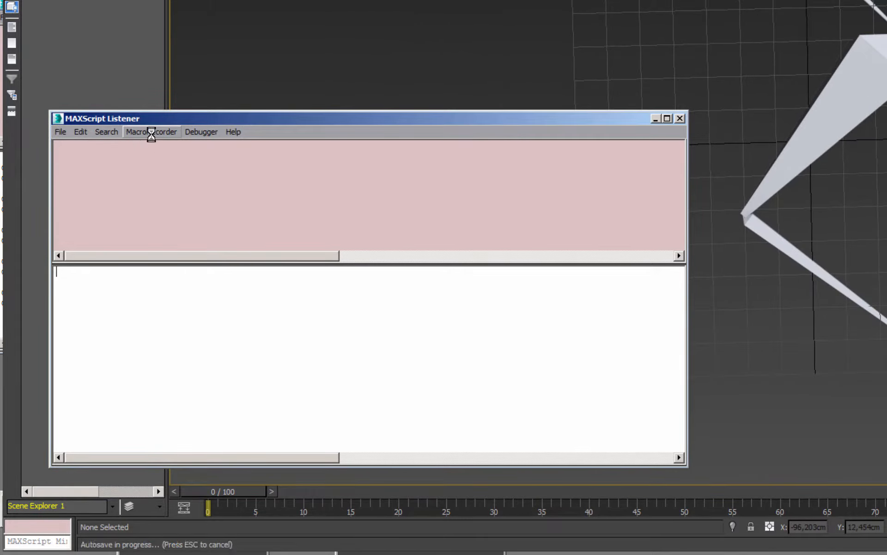
{"action": "left_click", "coordinate": [169, 133]}
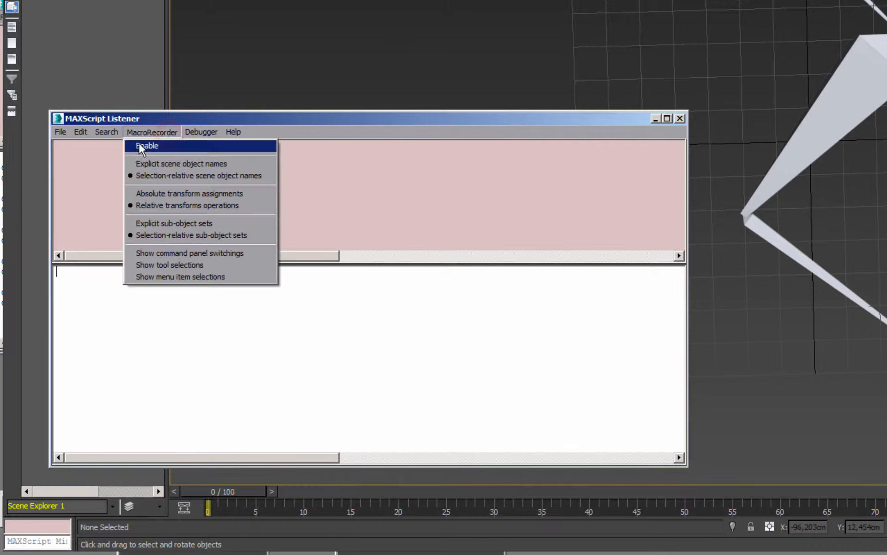
{"action": "left_click", "coordinate": [199, 145]}
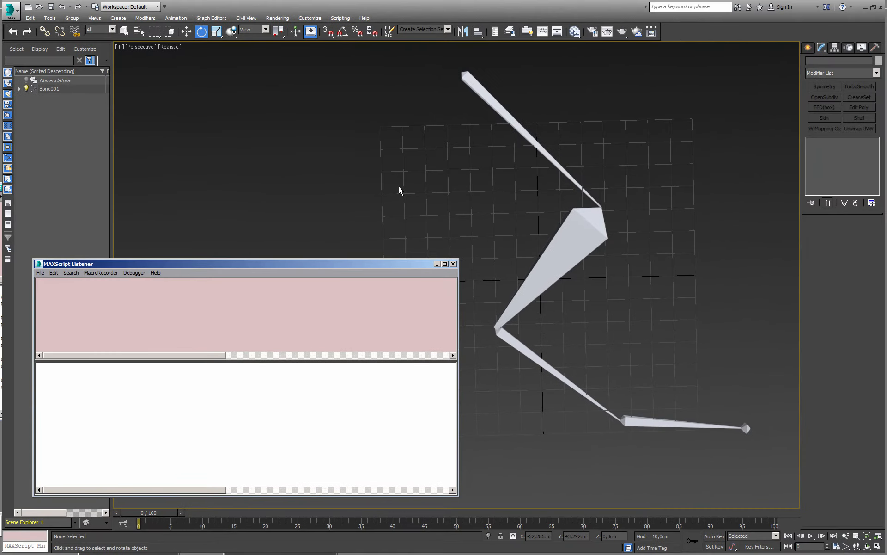
Select the root bone and set its width and height to 20 cm to record both changes as script lines
{"action": "left_click", "coordinate": [535, 139]}
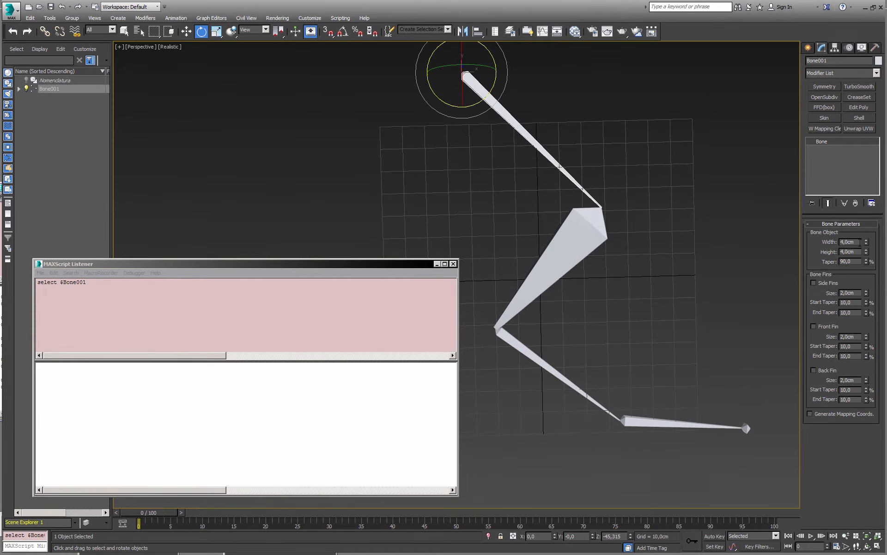
{"action": "double_click", "coordinate": [858, 242]}
{"action": "type", "text": "20"}
{"action": "key", "text": "Tab"}
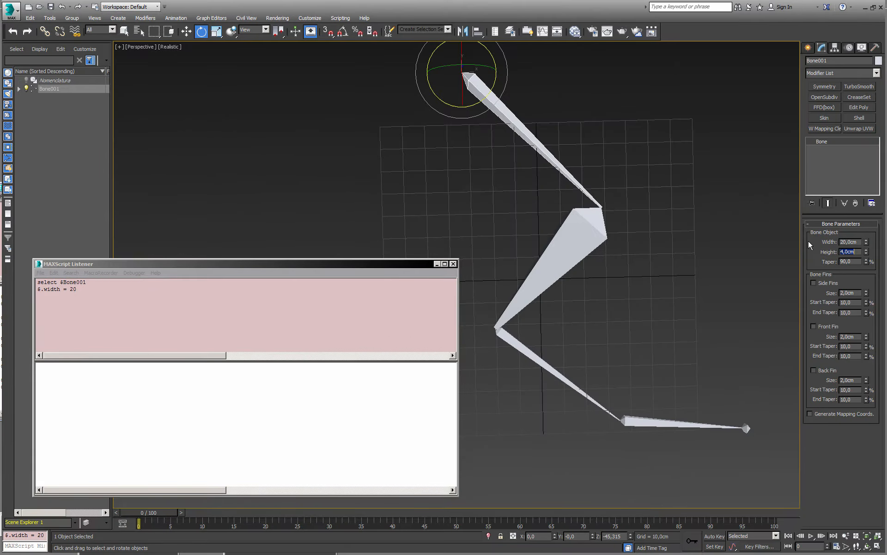
{"action": "type", "text": "20"}
{"action": "key", "text": "Return"}
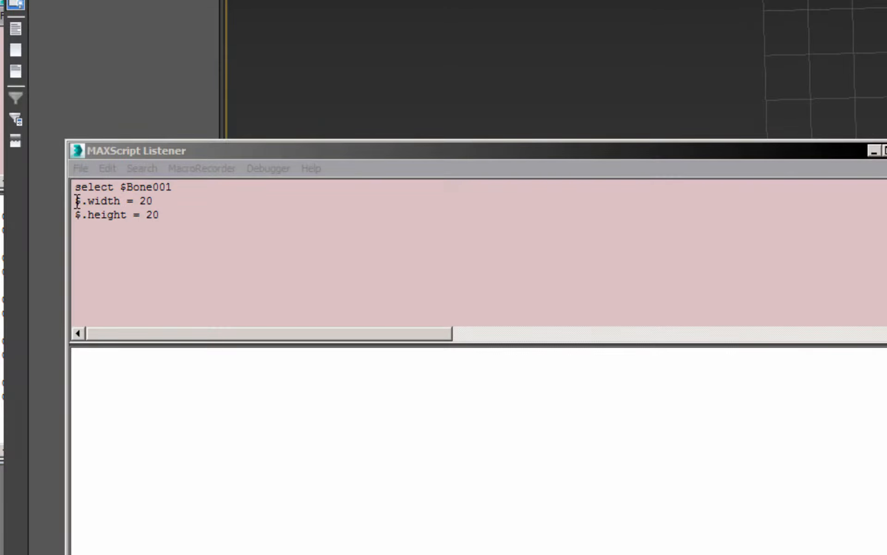
Select the root bone with all its children and turn off the macro recorder
{"action": "left_click_drag", "start_coordinate": [165, 220], "coordinate": [76, 203]}
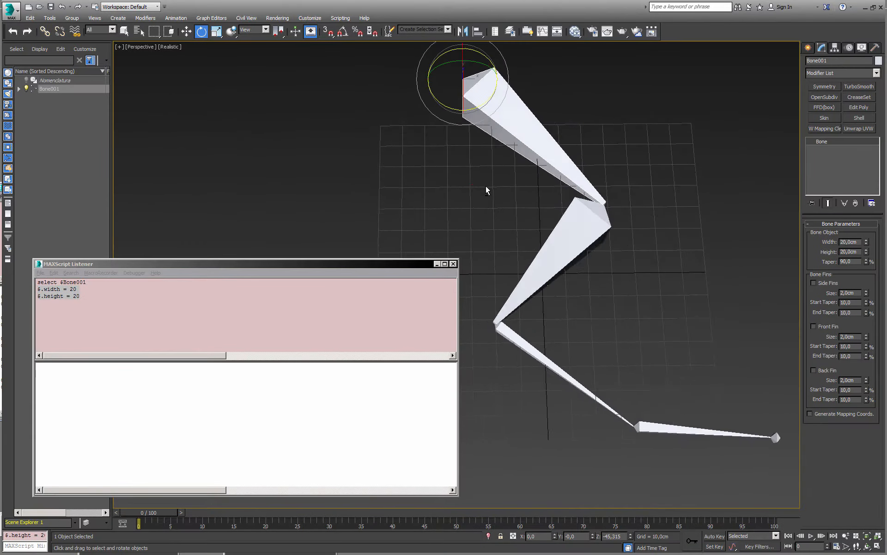
{"action": "left_click", "coordinate": [470, 180]}
{"action": "double_click", "coordinate": [501, 89]}
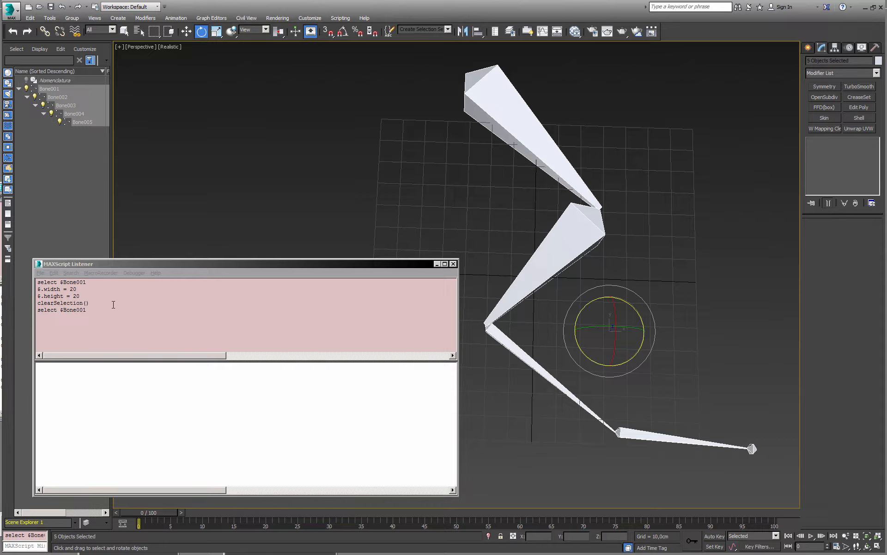
{"action": "left_click", "coordinate": [102, 272]}
{"action": "left_click", "coordinate": [103, 283]}
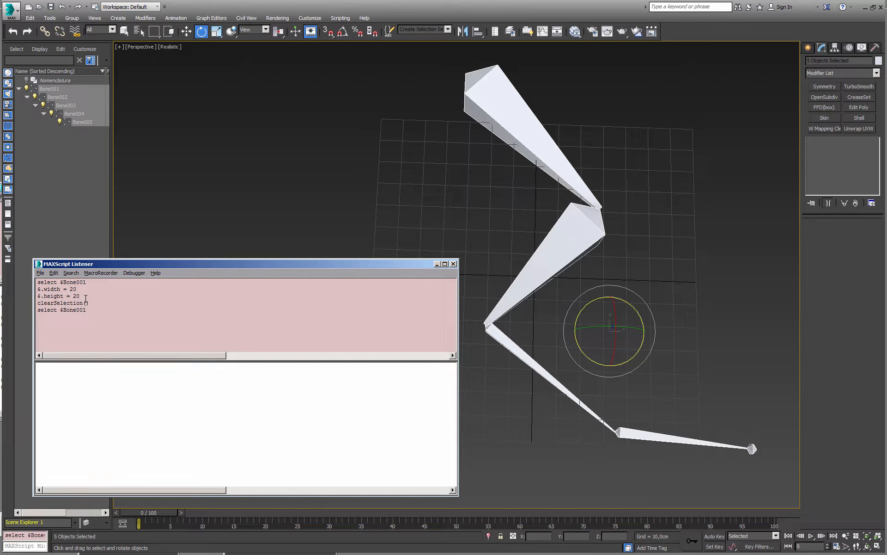
Run the recorded lines $.width = 20 and $.height = 20 on all the selected bones
{"action": "left_click_drag", "start_coordinate": [84, 297], "coordinate": [31, 290]}
{"action": "key", "text": "Return"}
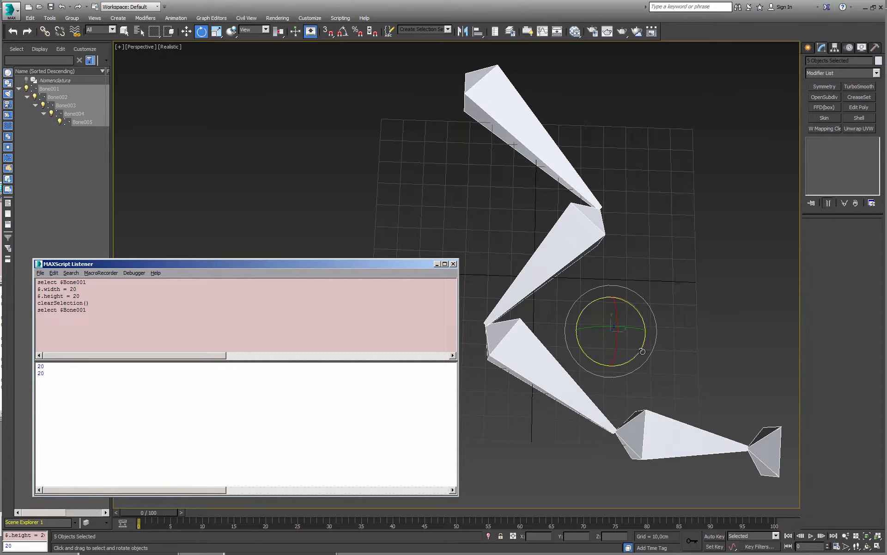
{"action": "middle_click_drag", "start_coordinate": [643, 351], "coordinate": [577, 271], "text": "alt"}
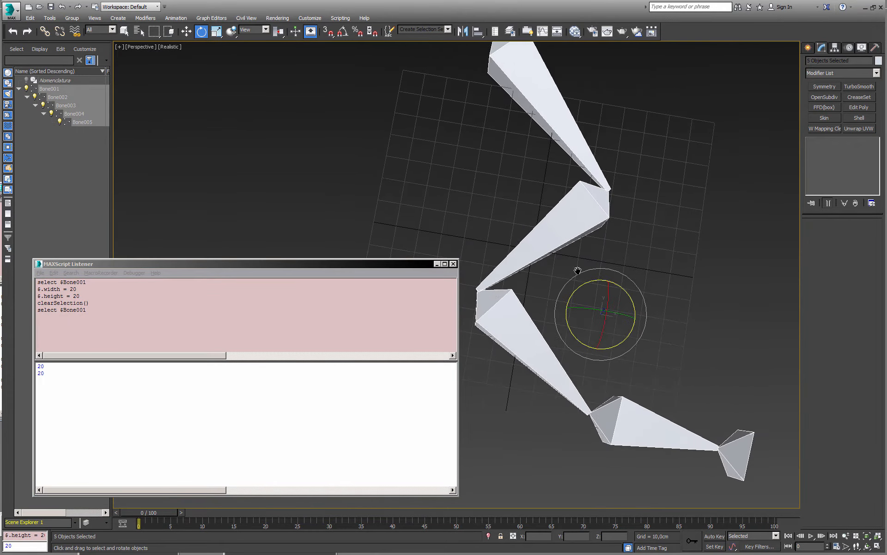
Edit the recorded script lines to $.width = 4 and $.height = 4 and run them on all the selected bones
{"action": "double_click", "coordinate": [81, 291]}
{"action": "key", "text": "BackSpace"}
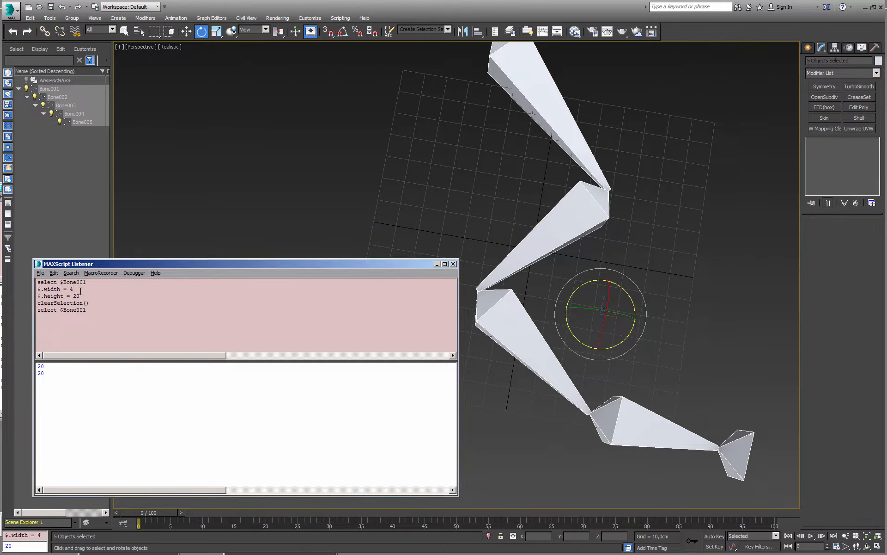
{"action": "double_click", "coordinate": [76, 295]}
{"action": "key", "text": "BackSpace"}
{"action": "left_click_drag", "start_coordinate": [85, 296], "coordinate": [30, 288]}
{"action": "key", "text": "Return"}
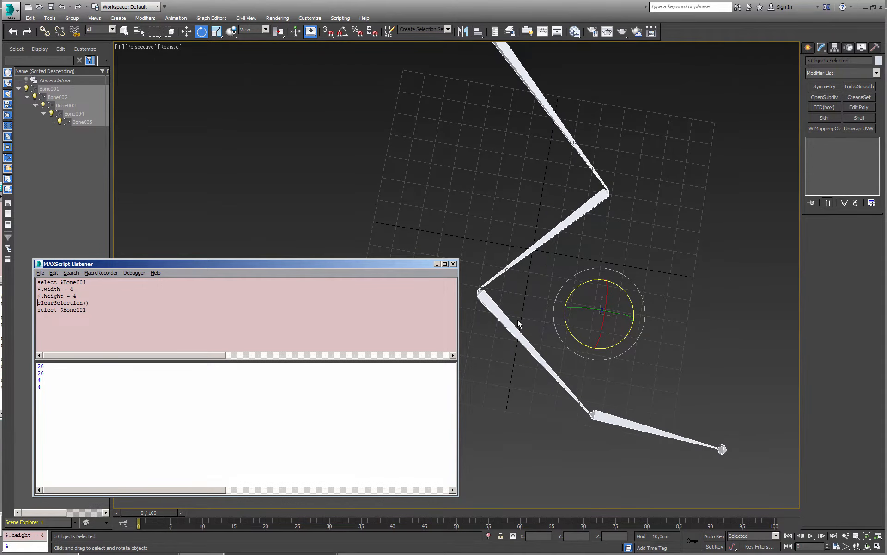
Close the MAXScript Listener, hide the viewport grid and clear the bone selection
{"action": "mouse_move", "coordinate": [618, 266]}
{"action": "middle_mouse_down", "text": "alt"}
{"action": "mouse_move", "coordinate": [620, 309]}
{"action": "mouse_move", "coordinate": [566, 275]}
{"action": "mouse_move", "coordinate": [622, 277]}
{"action": "middle_mouse_up", "text": "alt"}
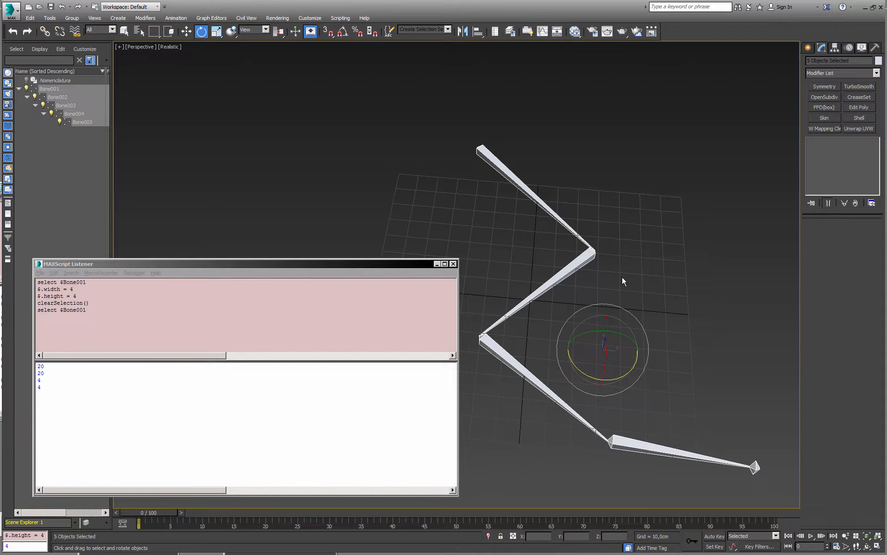
{"action": "left_click", "coordinate": [453, 264]}
{"action": "middle_click_drag", "start_coordinate": [549, 307], "coordinate": [434, 360], "text": "alt"}
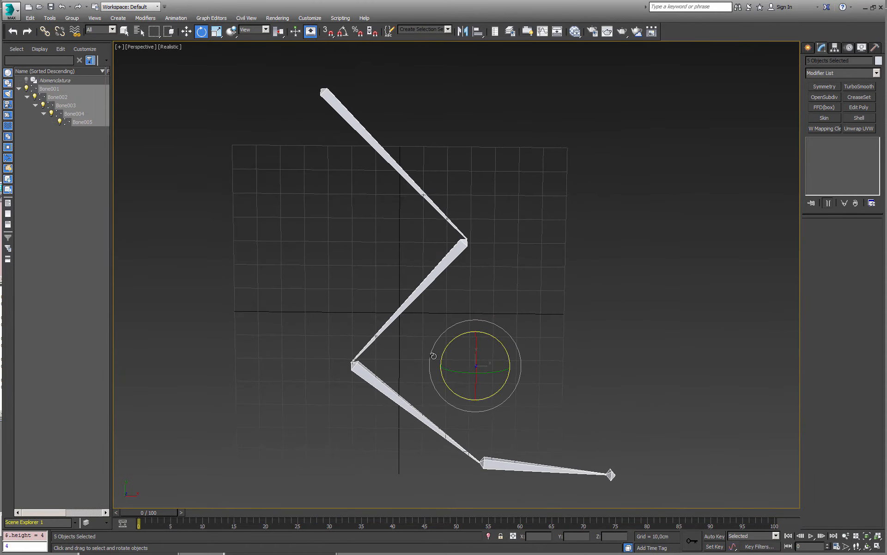
{"action": "key", "text": "g"}
{"action": "middle_click_drag", "start_coordinate": [437, 351], "coordinate": [438, 350], "text": "alt"}
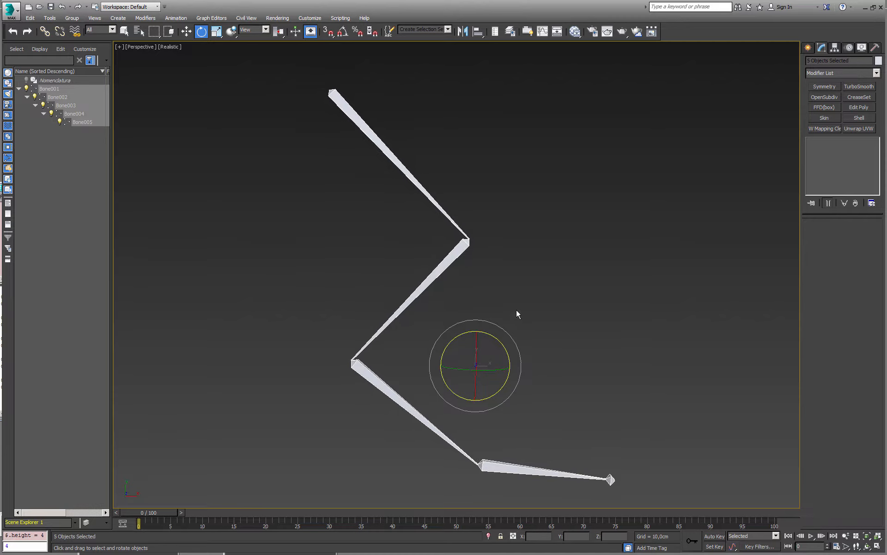
{"action": "left_click", "coordinate": [518, 308]}
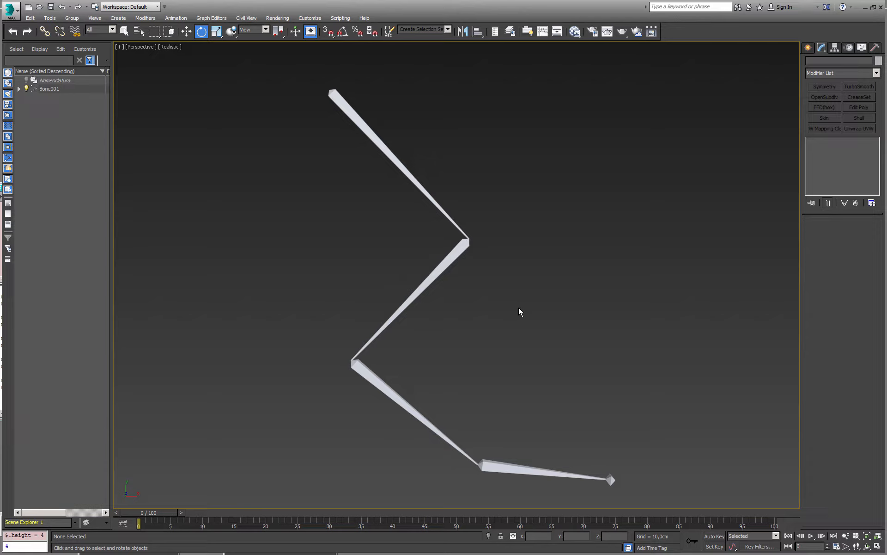
Rotate the root bone slightly to a Z angle of about -44.85° and review the available IK solver types
{"action": "left_click_drag", "start_coordinate": [471, 153], "coordinate": [329, 196]}
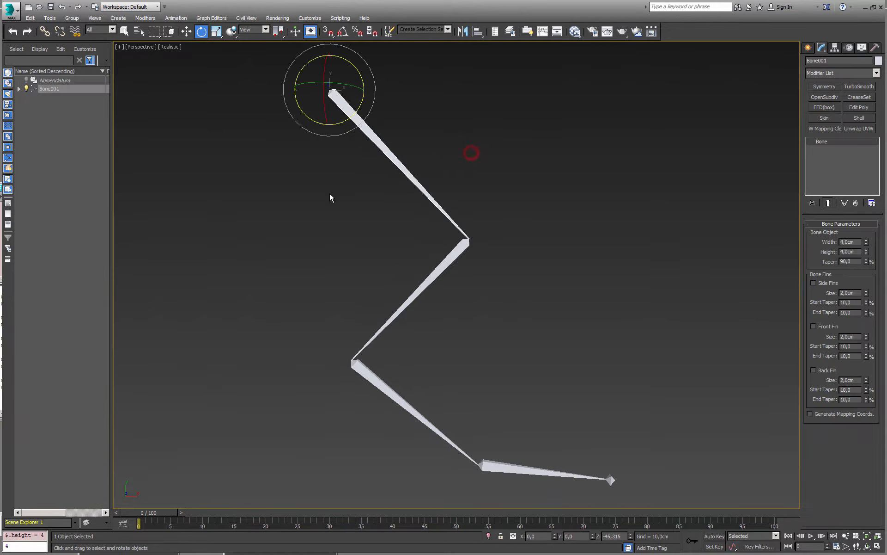
{"action": "left_click_drag", "start_coordinate": [340, 126], "coordinate": [349, 157]}
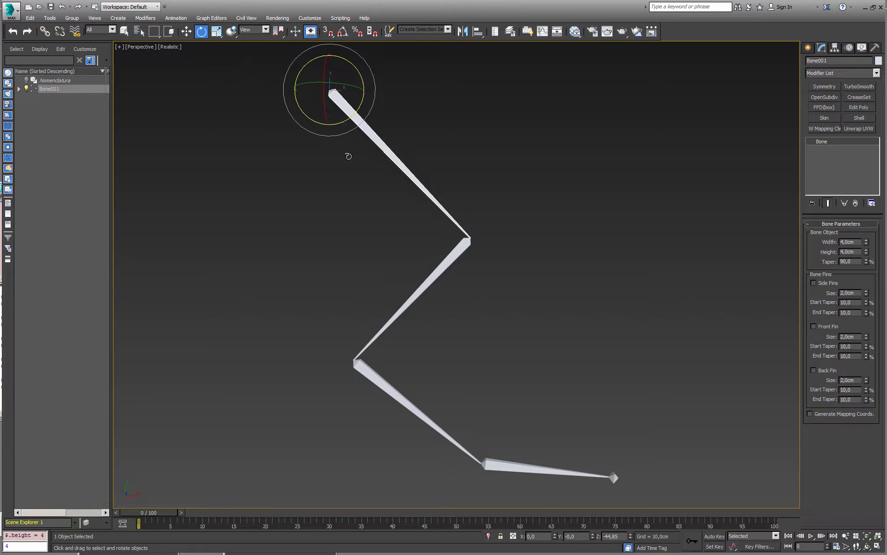
{"action": "left_click", "coordinate": [180, 20]}
{"action": "mouse_move", "coordinate": [176, 49]}
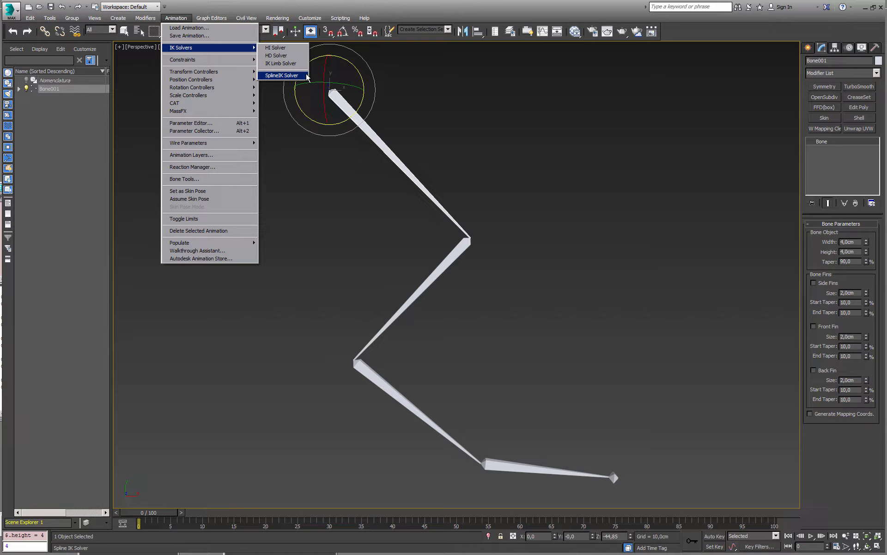
{"action": "left_click", "coordinate": [571, 138]}
Select the whole bone chain and clone it once as a copy, offset beside the original along the X axis
{"action": "middle_click_drag", "start_coordinate": [561, 151], "coordinate": [495, 160]}
{"action": "scroll", "coordinate": [520, 150], "scroll_direction": "down", "scroll_amount": 4}
{"action": "double_click", "coordinate": [347, 134]}
{"action": "middle_click_drag", "start_coordinate": [363, 166], "coordinate": [323, 164]}
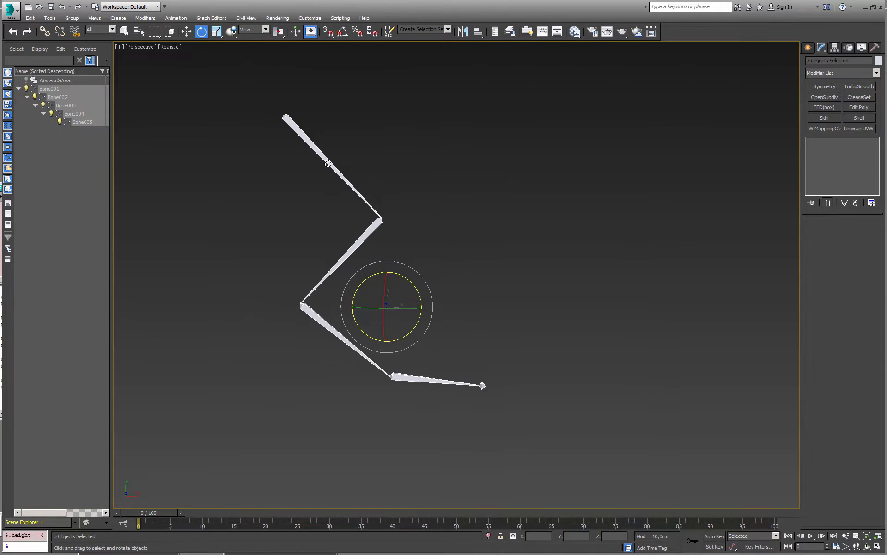
{"action": "key", "text": "w"}
{"action": "left_click_drag", "start_coordinate": [417, 309], "coordinate": [623, 293], "text": "shift"}
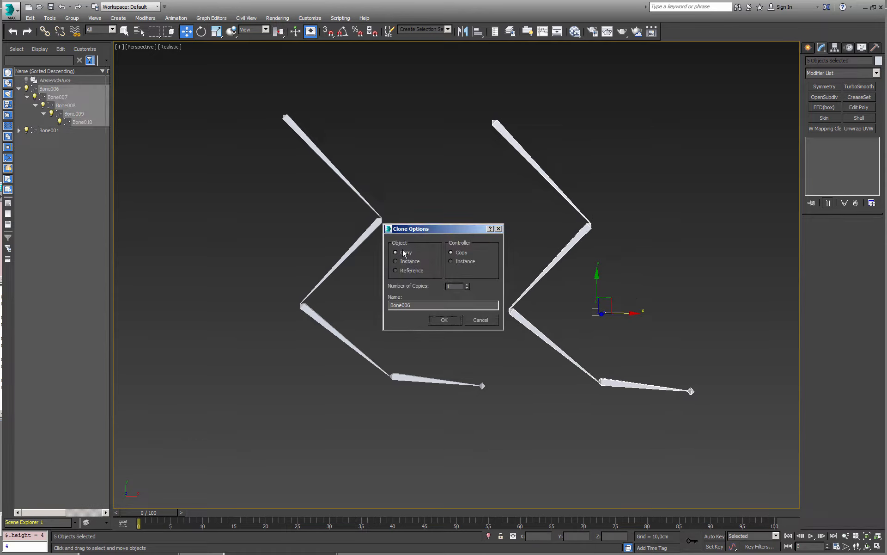
{"action": "left_click", "coordinate": [451, 319]}
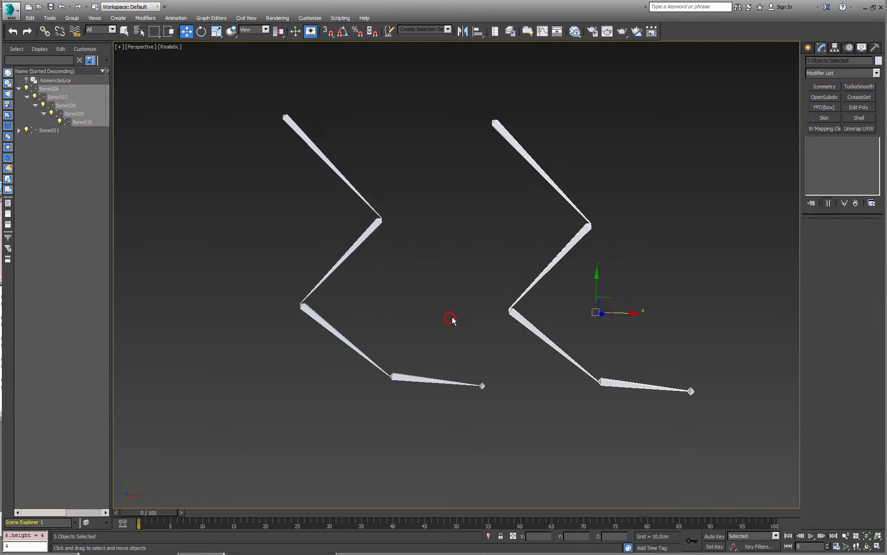
Apply an HI Solver to the copied chain, from its root bone to its end nub
{"action": "left_click", "coordinate": [505, 241]}
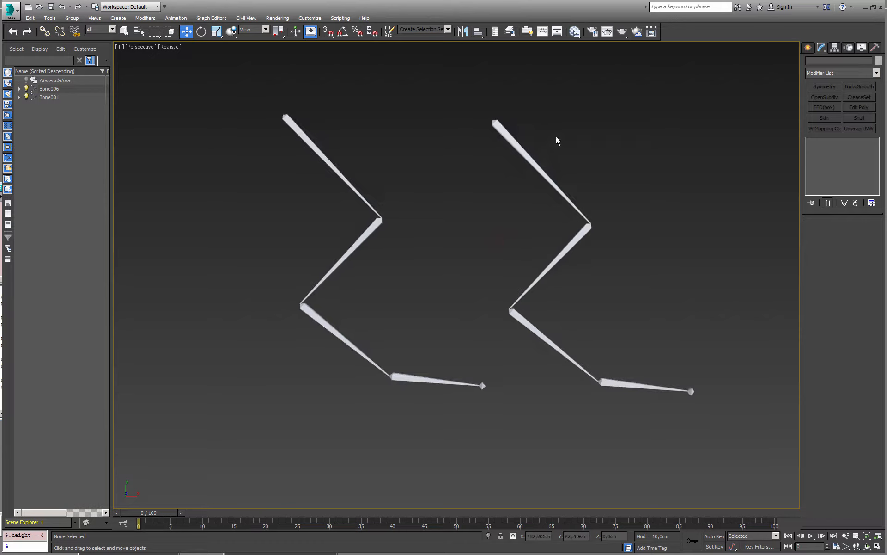
{"action": "left_click_drag", "start_coordinate": [517, 171], "coordinate": [509, 180]}
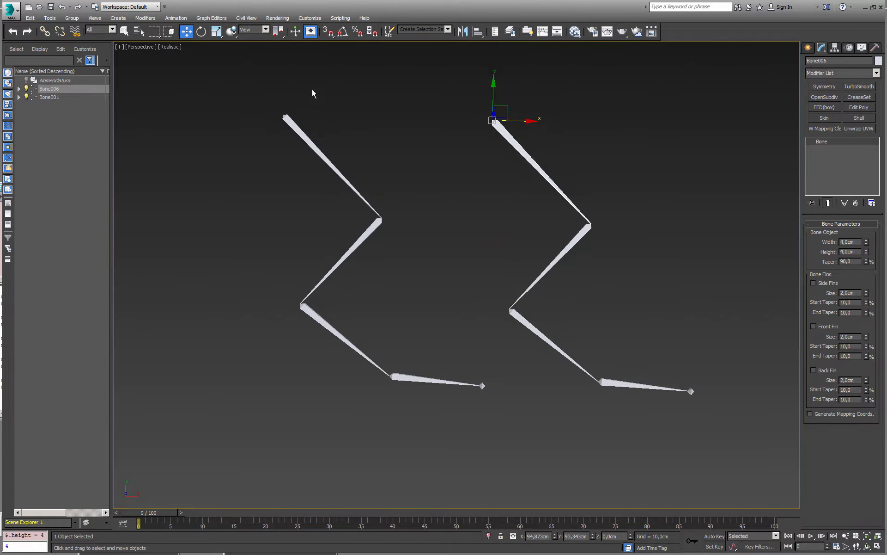
{"action": "left_click", "coordinate": [184, 18]}
{"action": "mouse_move", "coordinate": [205, 48]}
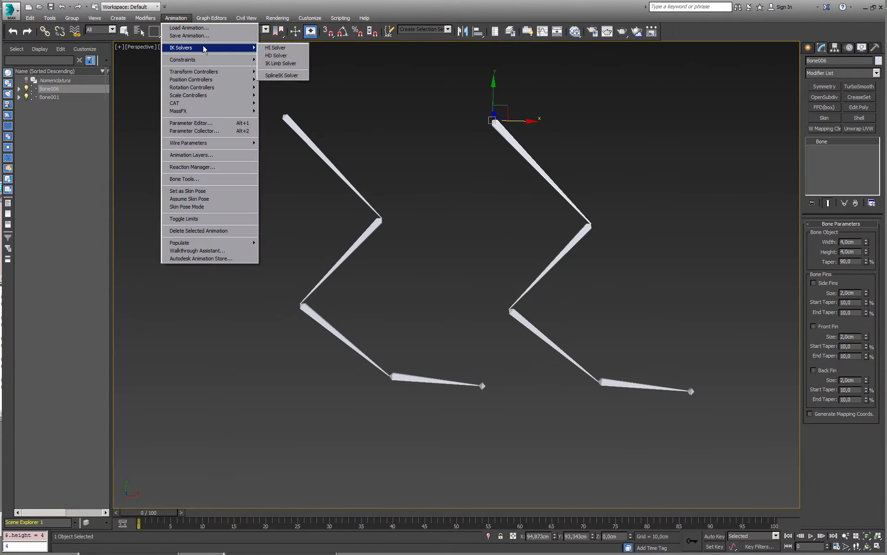
{"action": "left_click", "coordinate": [298, 48]}
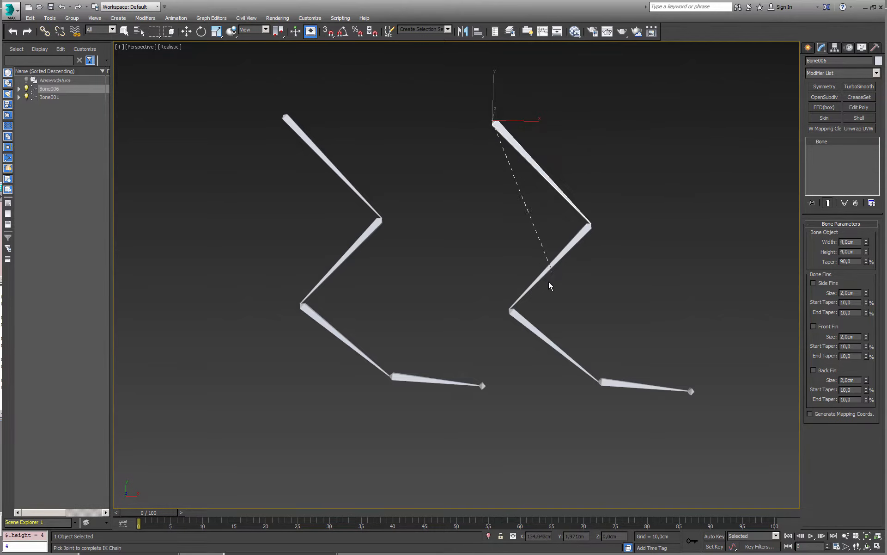
{"action": "left_click", "coordinate": [692, 390]}
{"action": "middle_click_drag", "start_coordinate": [692, 390], "coordinate": [543, 331]}
{"action": "scroll", "coordinate": [572, 369], "scroll_direction": "up", "scroll_amount": 6}
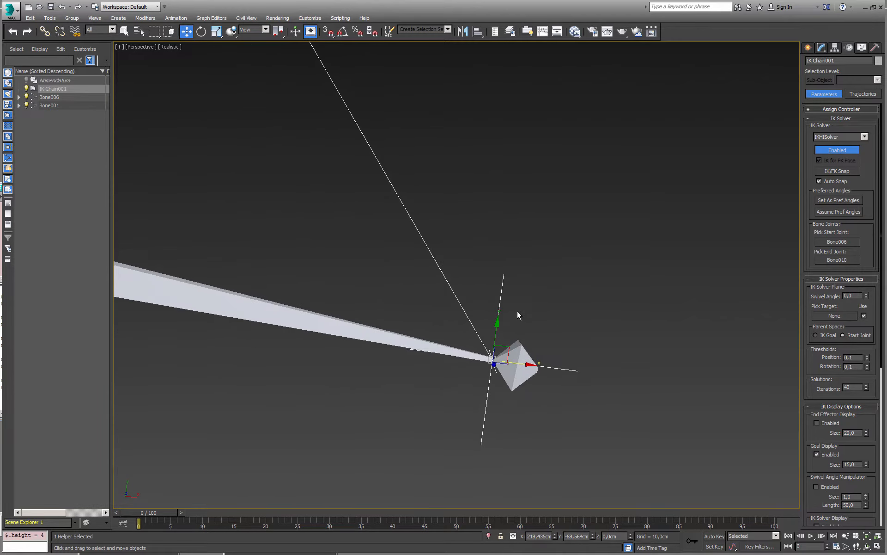
Move the copied chain's IK goal by about 11.8 cm in X and 50.8 cm in Y to bend the chain
{"action": "scroll", "coordinate": [496, 333], "scroll_direction": "down", "scroll_amount": 5}
{"action": "middle_click_drag", "start_coordinate": [453, 322], "coordinate": [568, 346]}
{"action": "scroll", "coordinate": [567, 347], "scroll_direction": "down", "scroll_amount": 4}
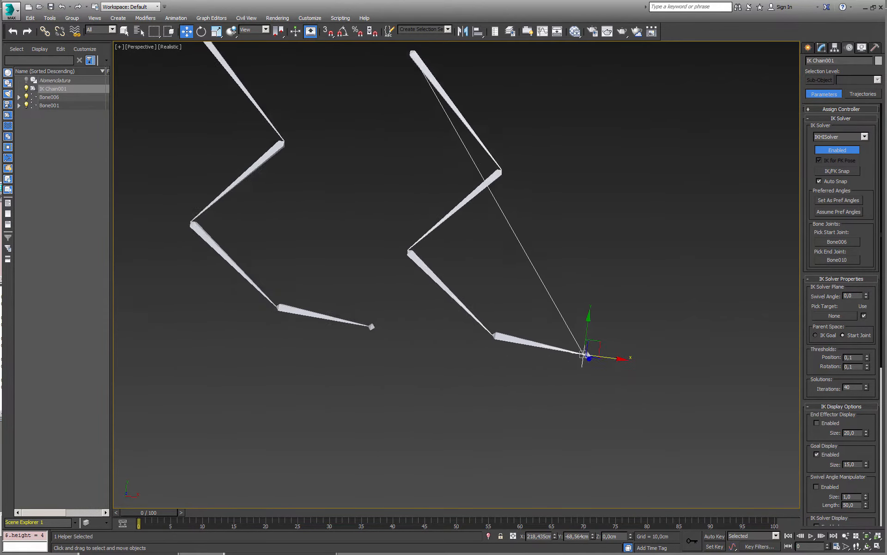
{"action": "scroll", "coordinate": [582, 354], "scroll_direction": "down", "scroll_amount": 2}
{"action": "left_click_drag", "start_coordinate": [607, 398], "coordinate": [633, 330]}
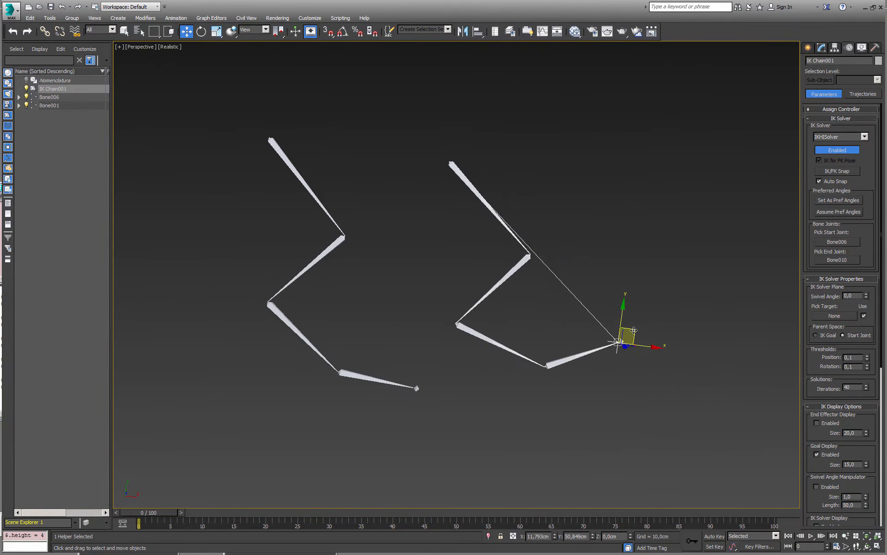
Shift the original chain's end nub slightly within the XY plane and rotate its root bone a little clockwise
{"action": "left_click", "coordinate": [287, 165]}
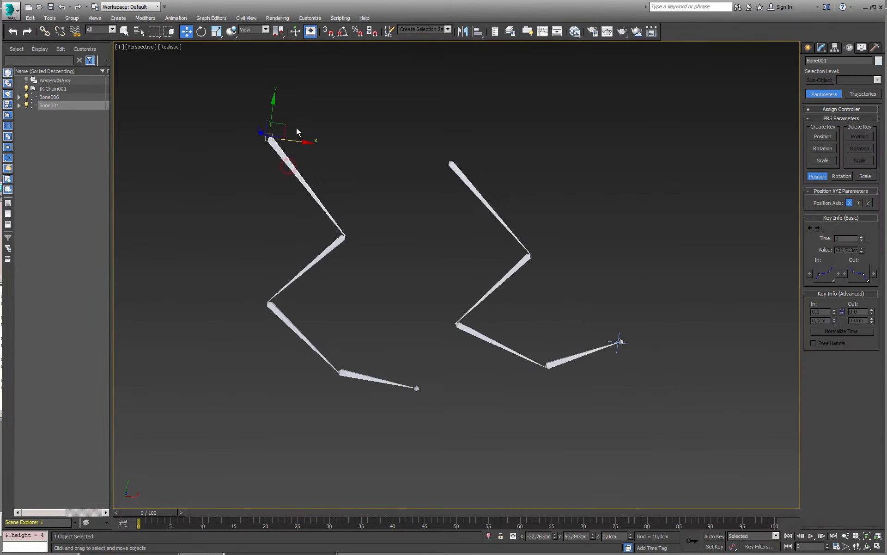
{"action": "left_click", "coordinate": [416, 388]}
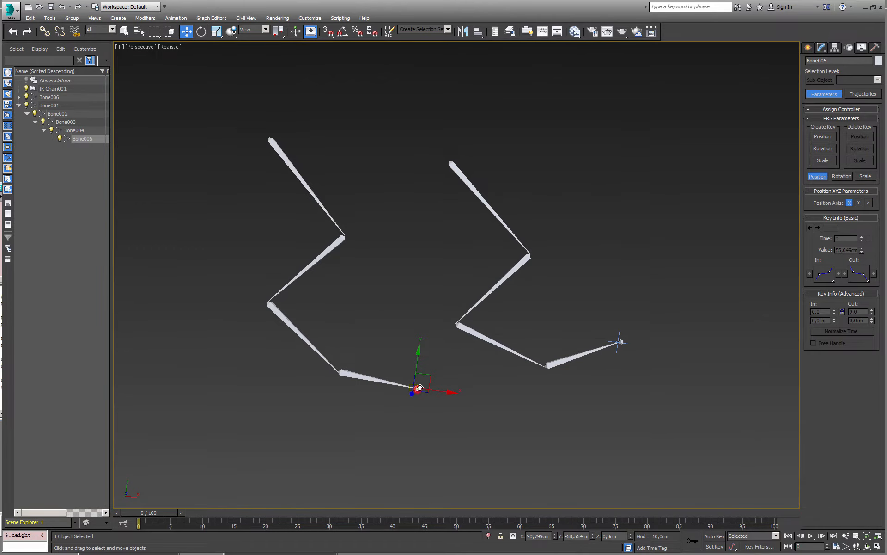
{"action": "left_click_drag", "start_coordinate": [420, 387], "coordinate": [417, 380]}
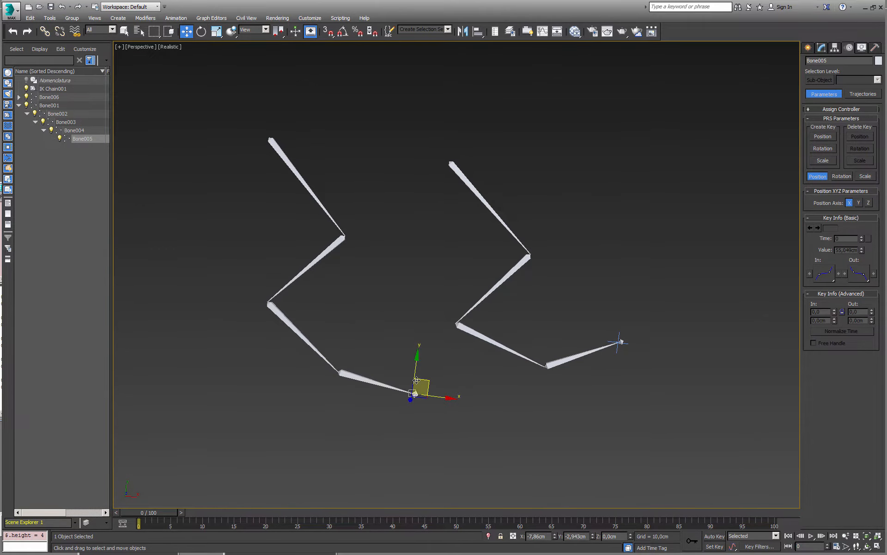
{"action": "left_click", "coordinate": [308, 186]}
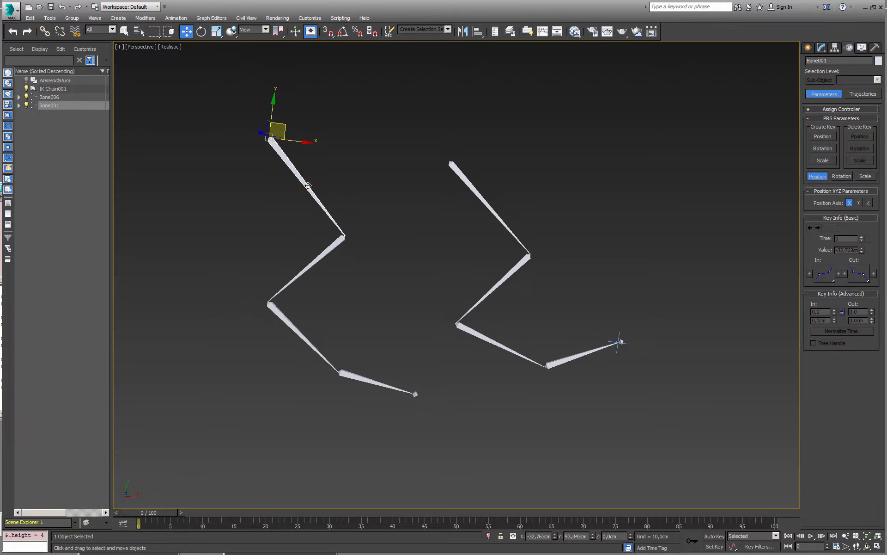
{"action": "key", "text": "e"}
{"action": "left_click_drag", "start_coordinate": [286, 185], "coordinate": [283, 183]}
Lower the copied chain's IK goal to about Y -58.8 cm and move its root bone to about X 172 cm, Y 95 cm
{"action": "left_click", "coordinate": [620, 343]}
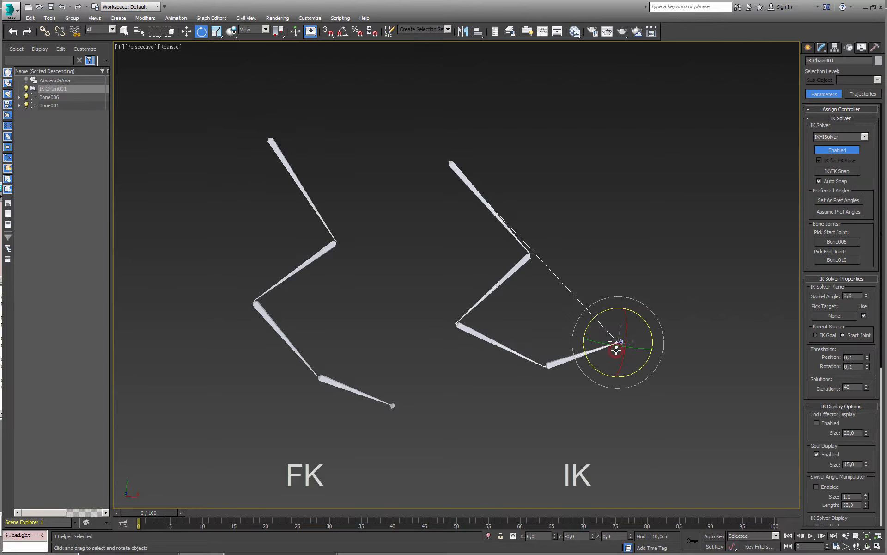
{"action": "key", "text": "w"}
{"action": "left_click_drag", "start_coordinate": [632, 331], "coordinate": [609, 428]}
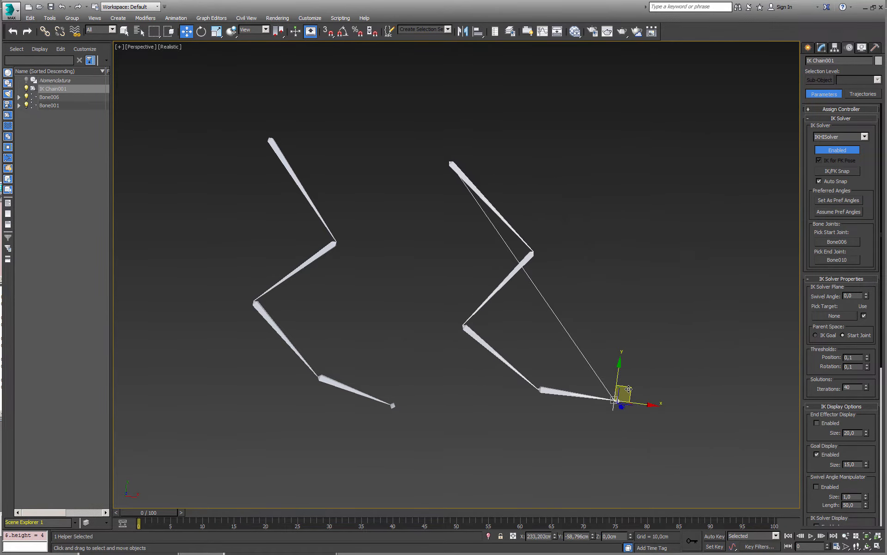
{"action": "left_click", "coordinate": [483, 196]}
{"action": "left_click_drag", "start_coordinate": [468, 150], "coordinate": [574, 163]}
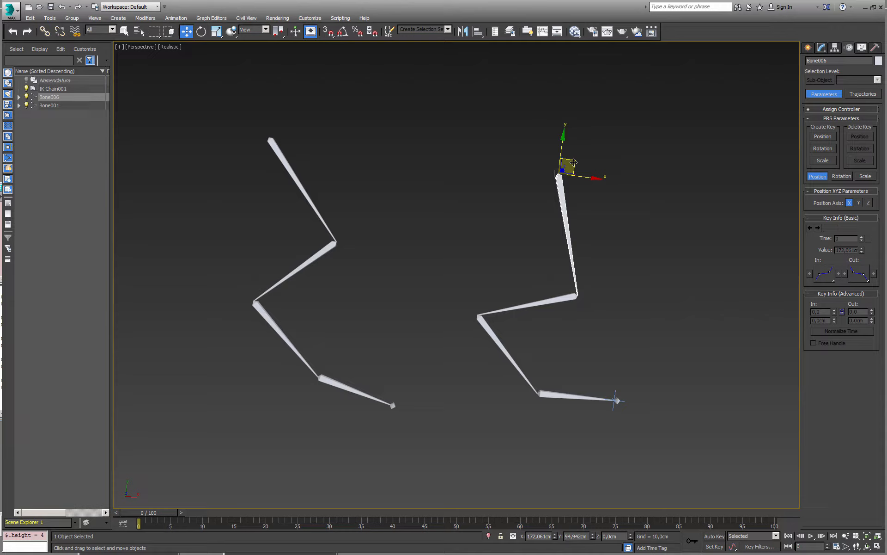
Delete both bone chains together with the IK goal and return to the four-viewport layout
{"action": "right_click", "coordinate": [624, 164]}
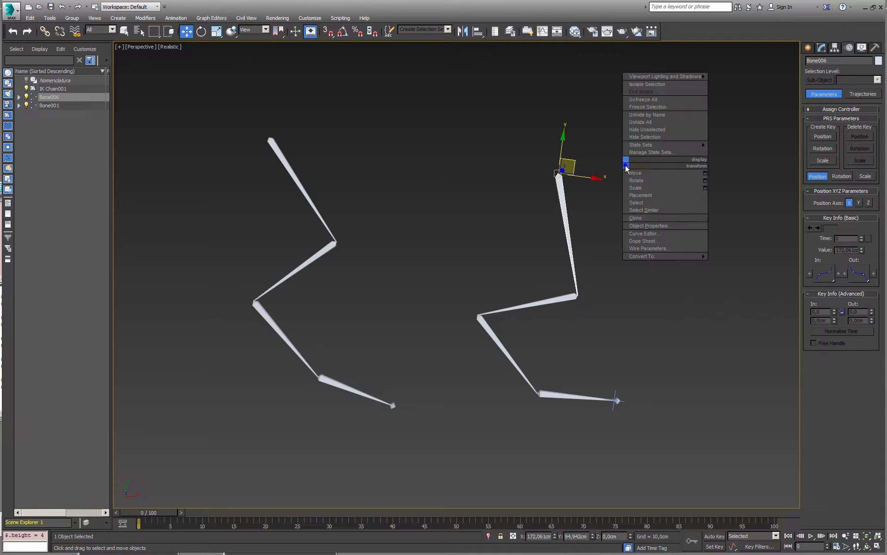
{"action": "left_click", "coordinate": [513, 192]}
{"action": "scroll", "coordinate": [501, 185], "scroll_direction": "down", "scroll_amount": 3}
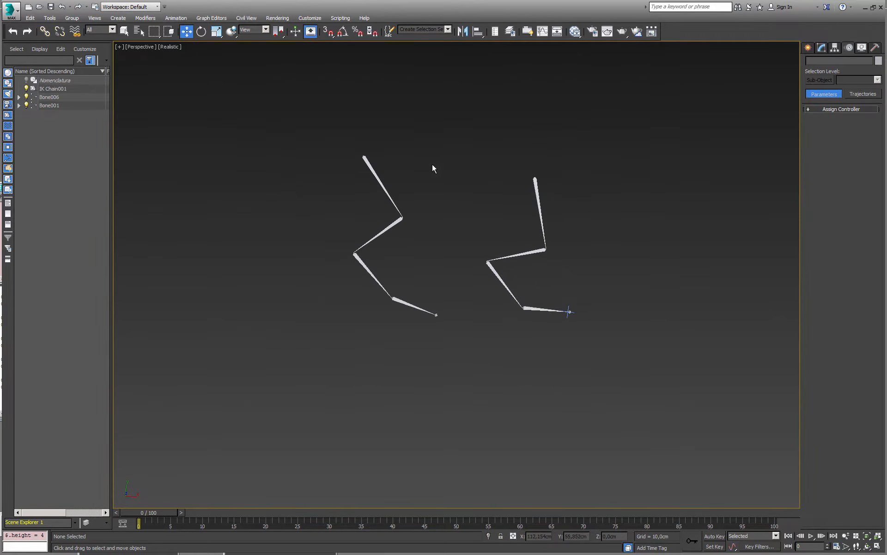
{"action": "left_click_drag", "start_coordinate": [287, 115], "coordinate": [724, 433]}
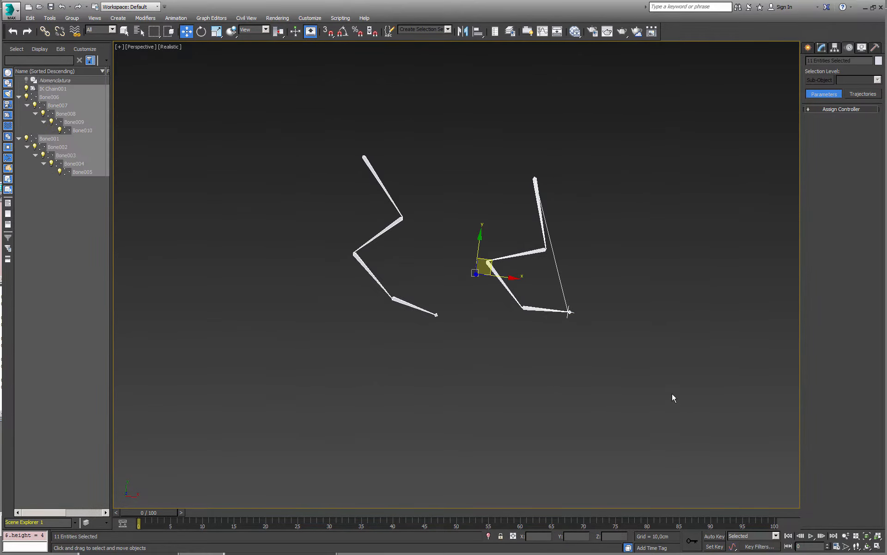
{"action": "key", "text": "Delete"}
{"action": "key", "text": "alt+w"}
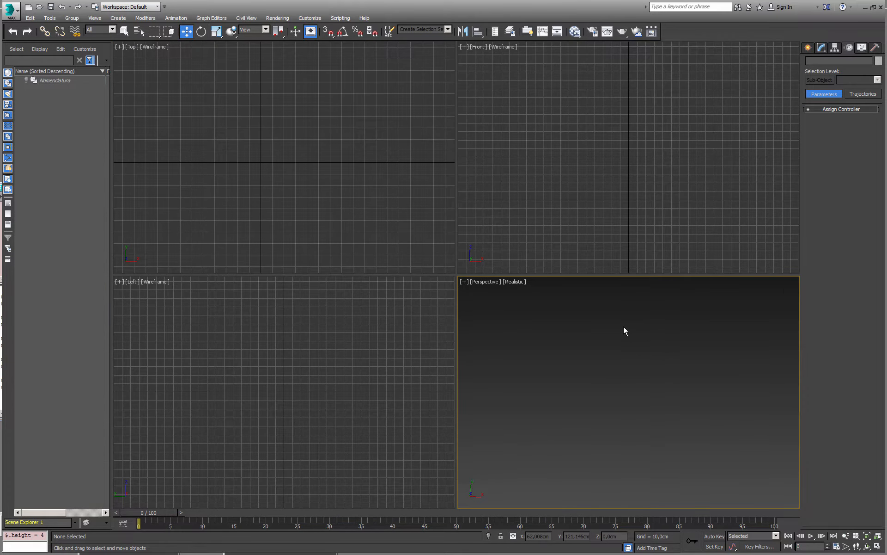
Create a teapot with a radius of about 16 cm at the grid centre and show it in a maximized Perspective view
{"action": "key", "text": "z"}
{"action": "left_click", "coordinate": [808, 48]}
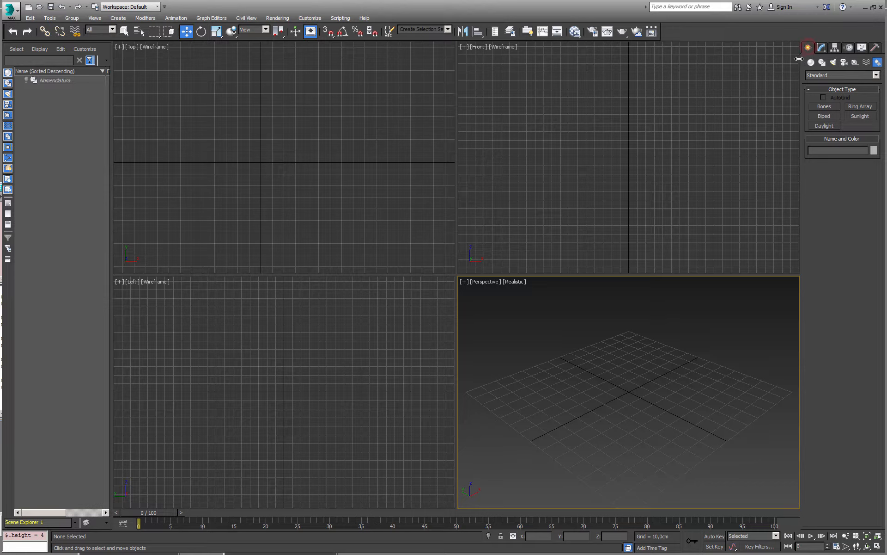
{"action": "left_click", "coordinate": [811, 62]}
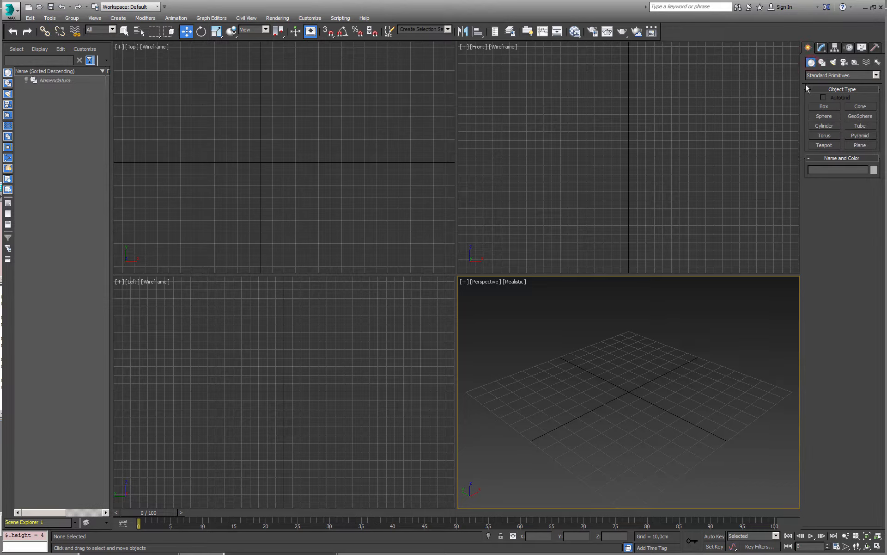
{"action": "left_click", "coordinate": [825, 144]}
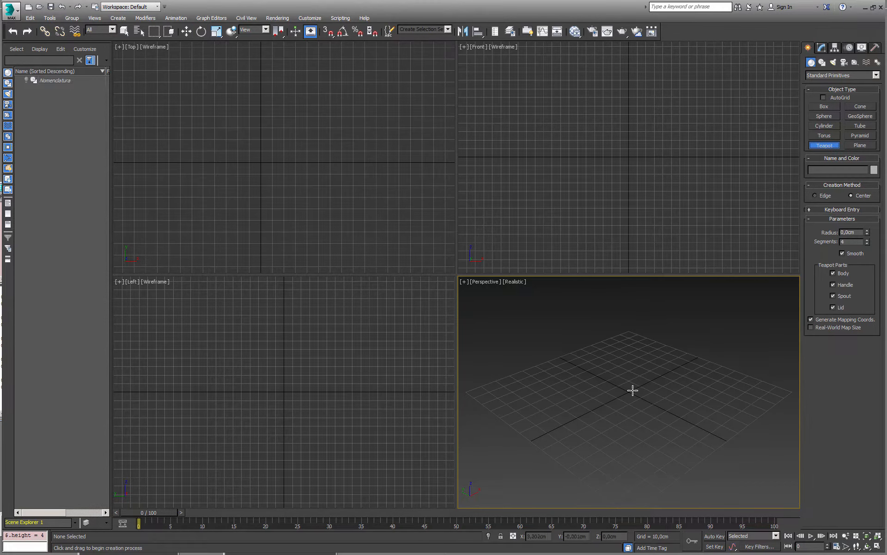
{"action": "left_click_drag", "start_coordinate": [626, 391], "coordinate": [641, 406]}
{"action": "key", "text": "alt+w"}
{"action": "middle_click_drag", "start_coordinate": [569, 385], "coordinate": [497, 432], "text": "alt"}
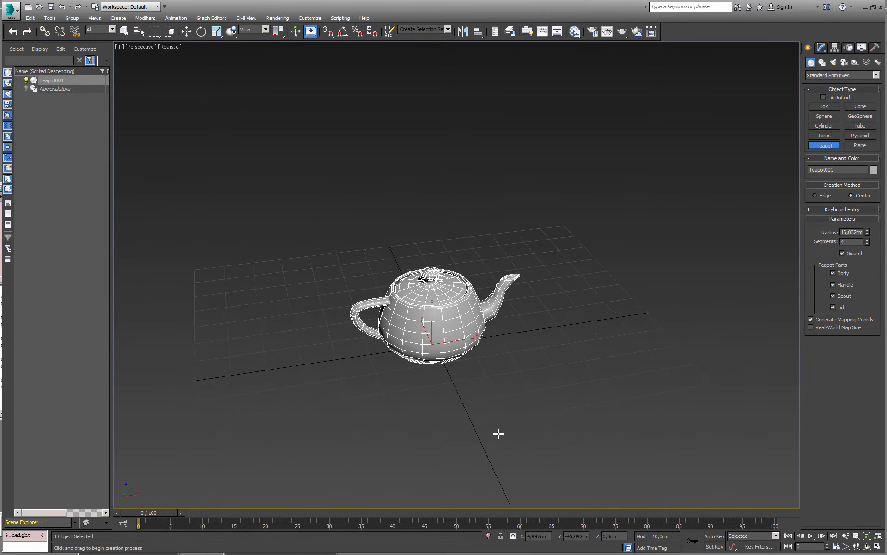
Examine which controllers are assigned to the teapot's Position, Rotation and Scale tracks
{"action": "left_click", "coordinate": [849, 48]}
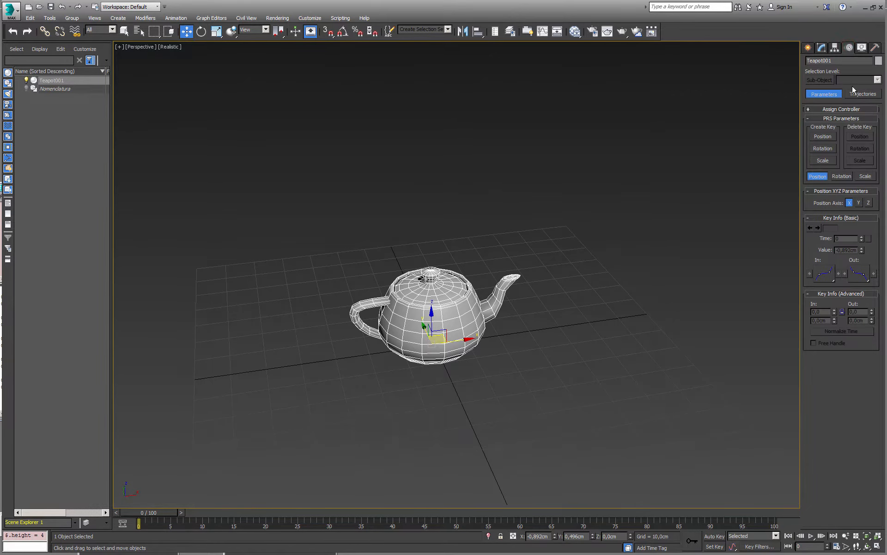
{"action": "left_click", "coordinate": [856, 109]}
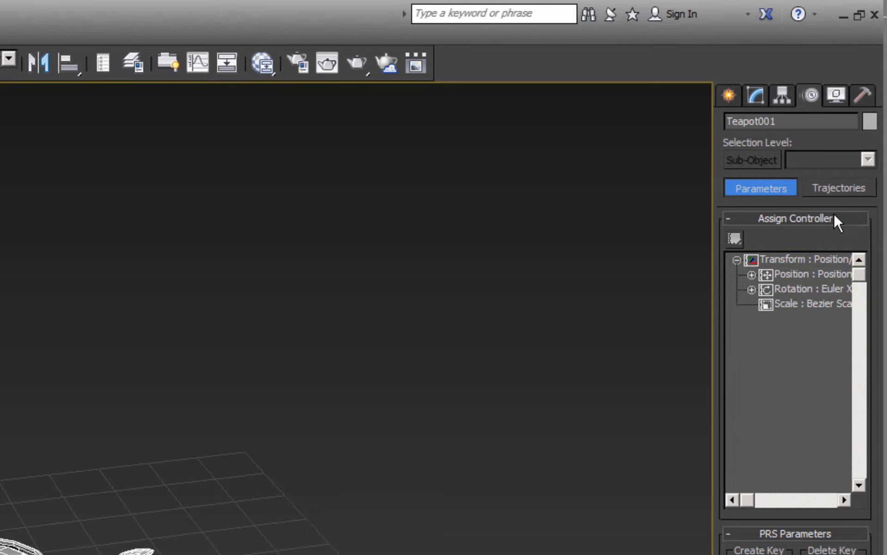
{"action": "left_click", "coordinate": [810, 275]}
{"action": "left_click_drag", "start_coordinate": [749, 499], "coordinate": [769, 500]}
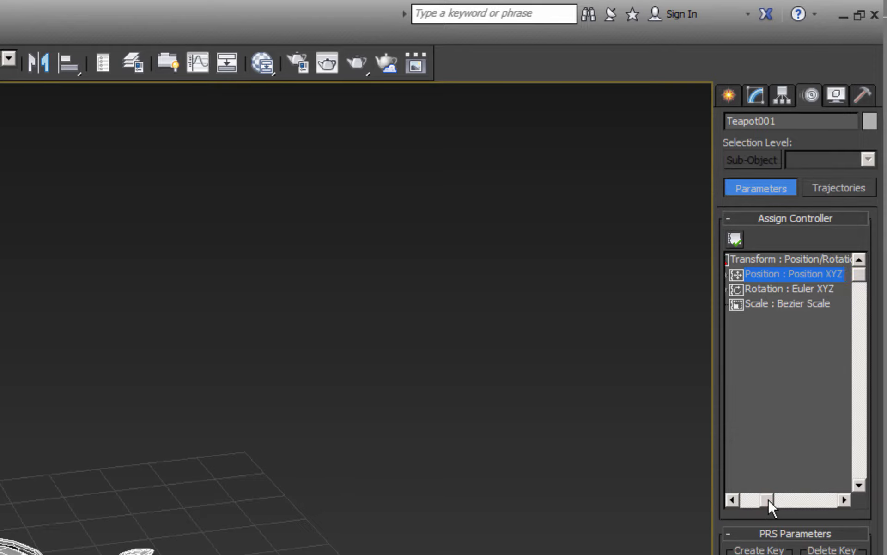
{"action": "left_click", "coordinate": [778, 287]}
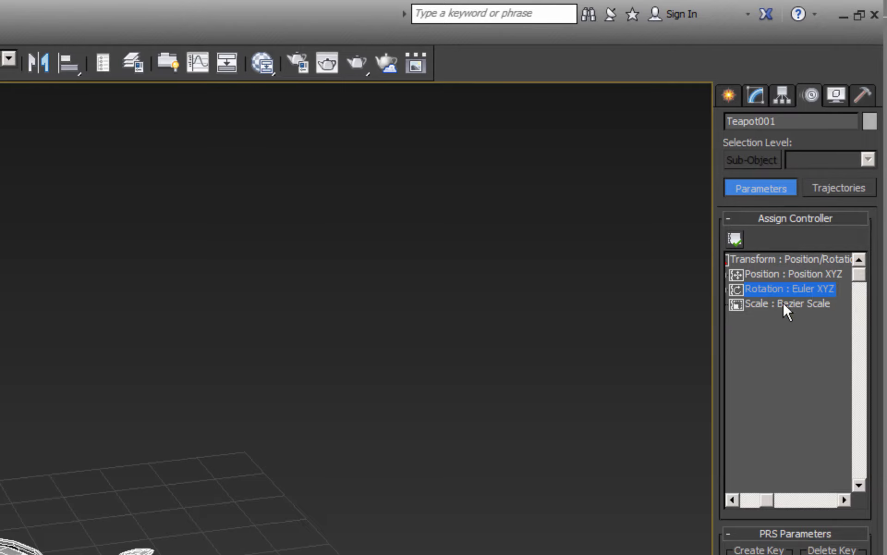
{"action": "left_click", "coordinate": [783, 303]}
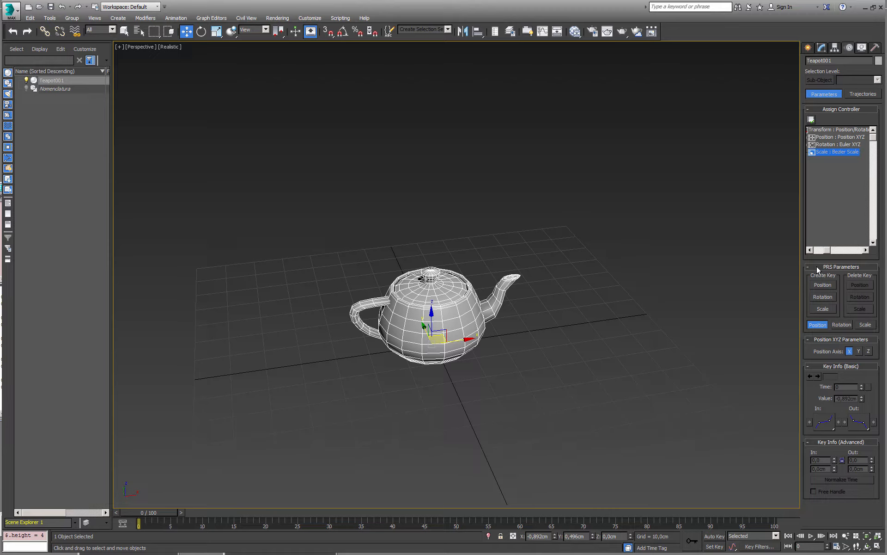
Review the teapot's PRS parameters for the Position, Rotation and Scale controllers
{"action": "left_click", "coordinate": [873, 267]}
{"action": "left_click", "coordinate": [869, 266]}
{"action": "left_click", "coordinate": [816, 323]}
{"action": "left_click", "coordinate": [842, 323]}
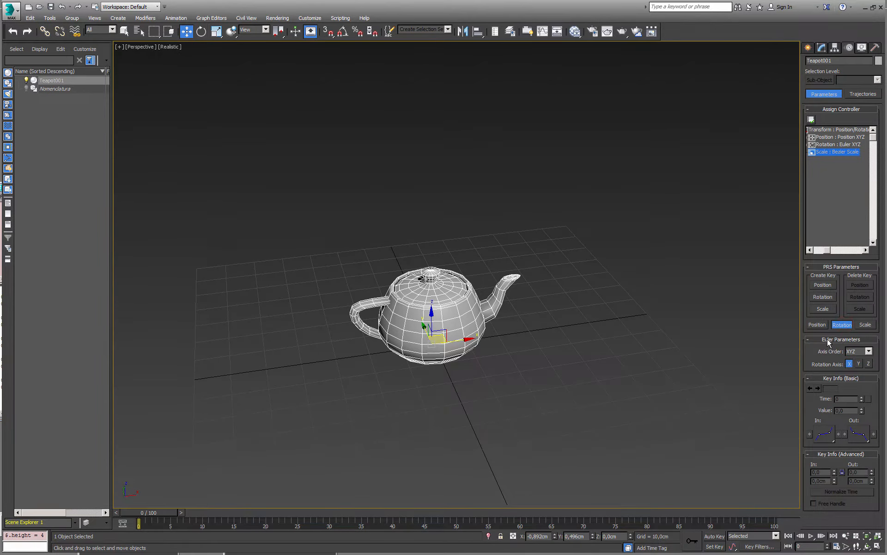
{"action": "left_click", "coordinate": [865, 325]}
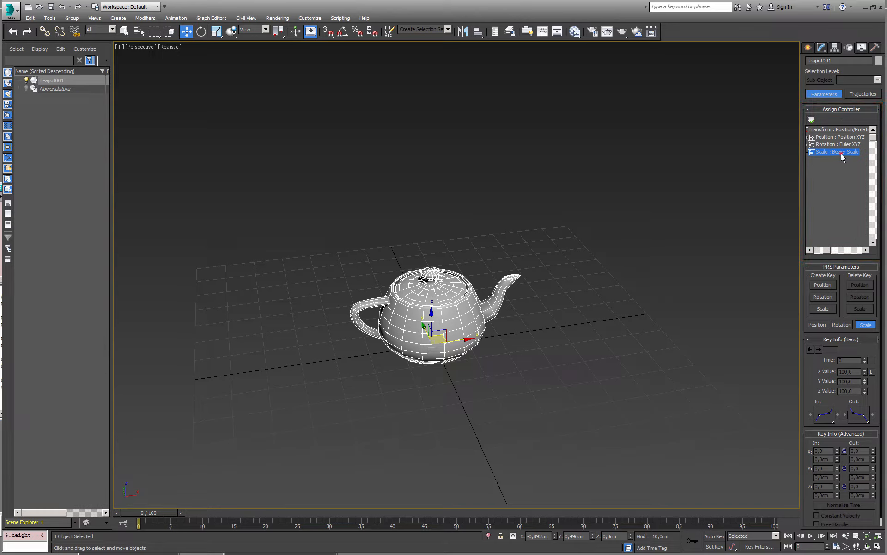
Assign a Noise Scale controller to the teapot's Scale track
{"action": "left_click", "coordinate": [828, 250]}
{"action": "left_click_drag", "start_coordinate": [827, 252], "coordinate": [822, 250]}
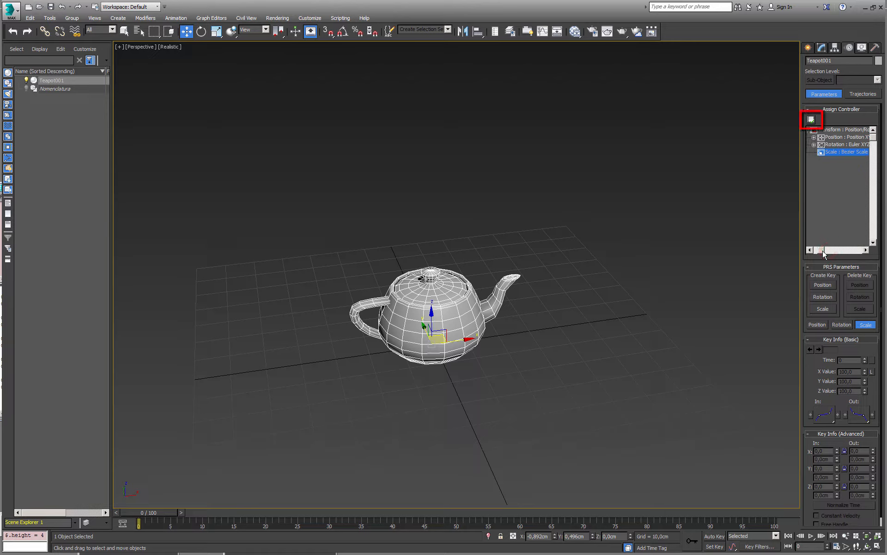
{"action": "left_click", "coordinate": [811, 120]}
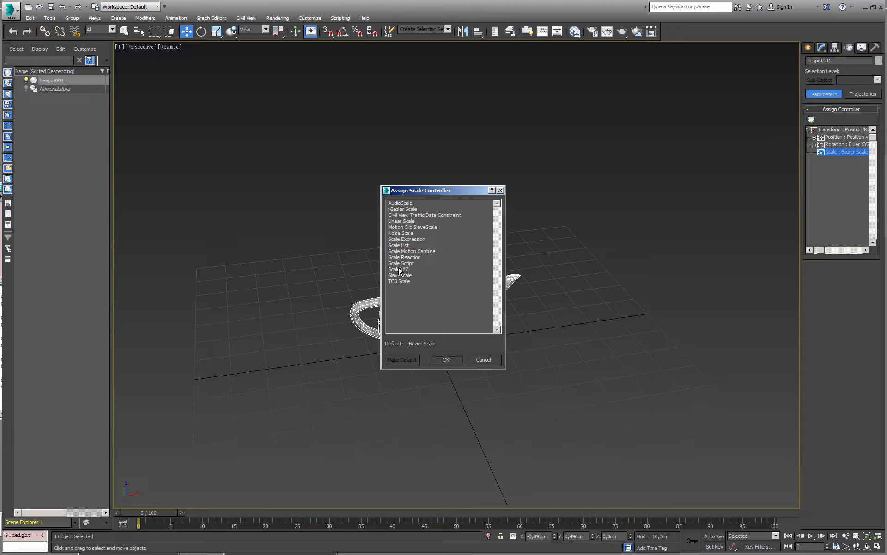
{"action": "left_click", "coordinate": [401, 233]}
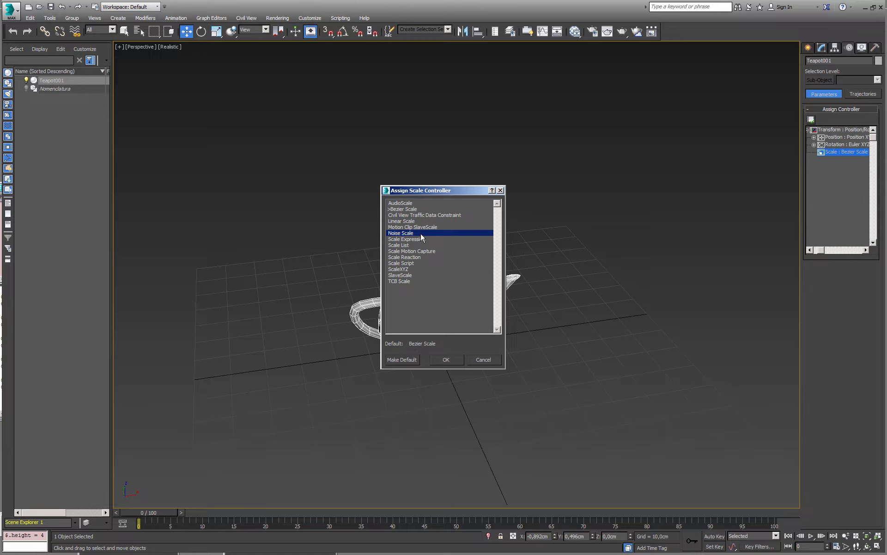
{"action": "left_click", "coordinate": [446, 360]}
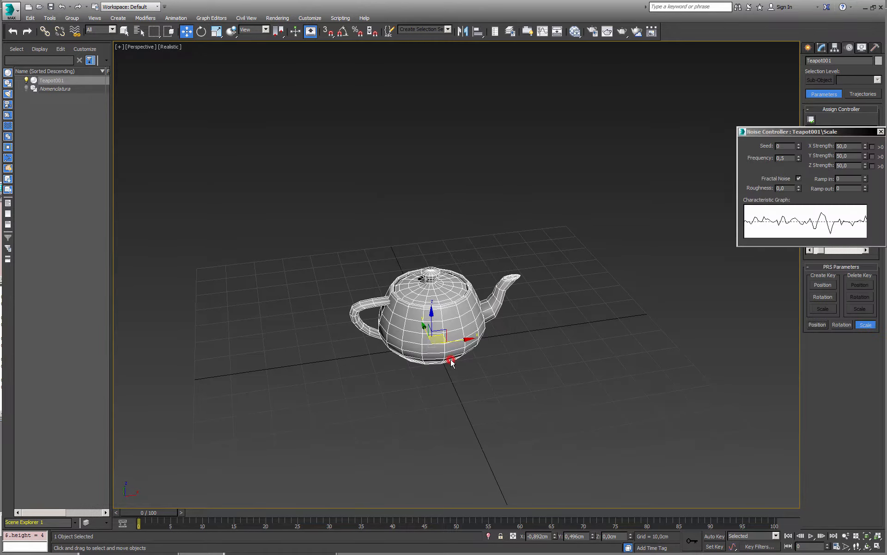
Play the animation and set the scale noise to a frequency of 0.16 with Fractal Noise turned off
{"action": "left_click_drag", "start_coordinate": [817, 133], "coordinate": [679, 87]}
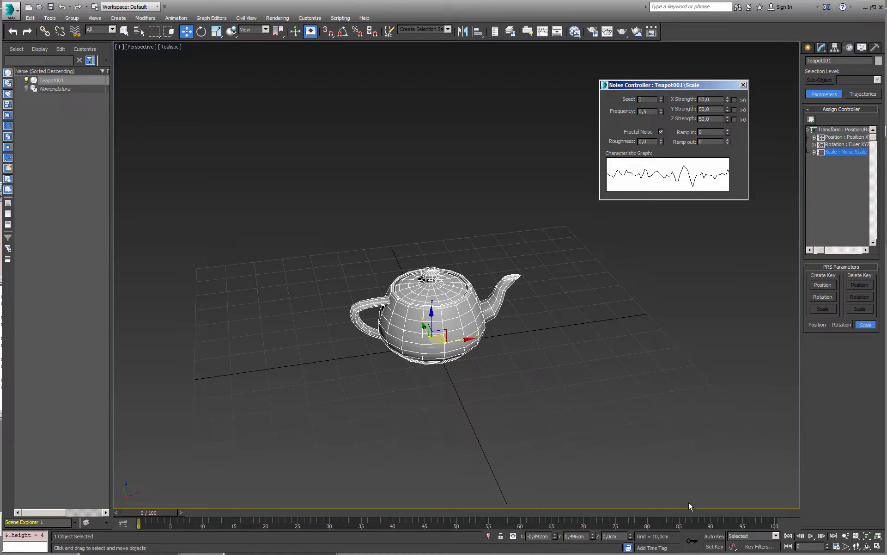
{"action": "left_click", "coordinate": [811, 536]}
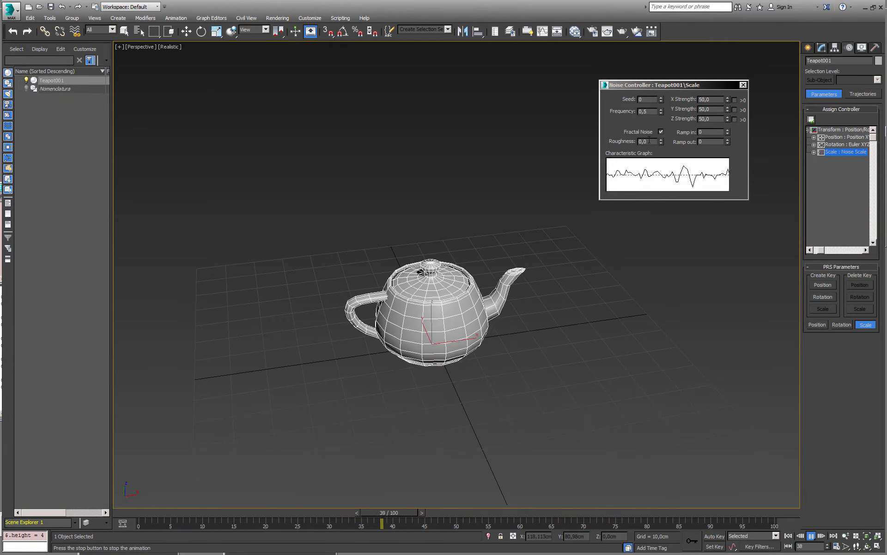
{"action": "left_click_drag", "start_coordinate": [664, 109], "coordinate": [664, 68]}
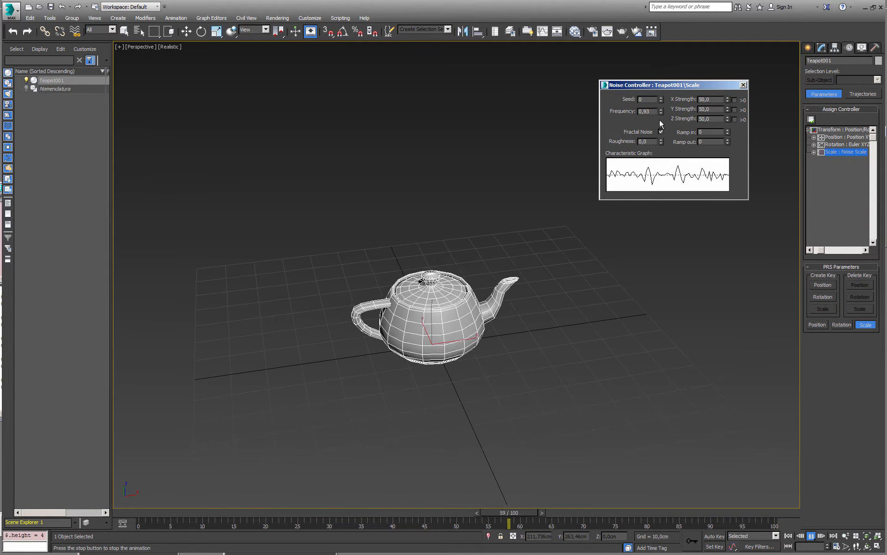
{"action": "left_click_drag", "start_coordinate": [661, 112], "coordinate": [659, 184]}
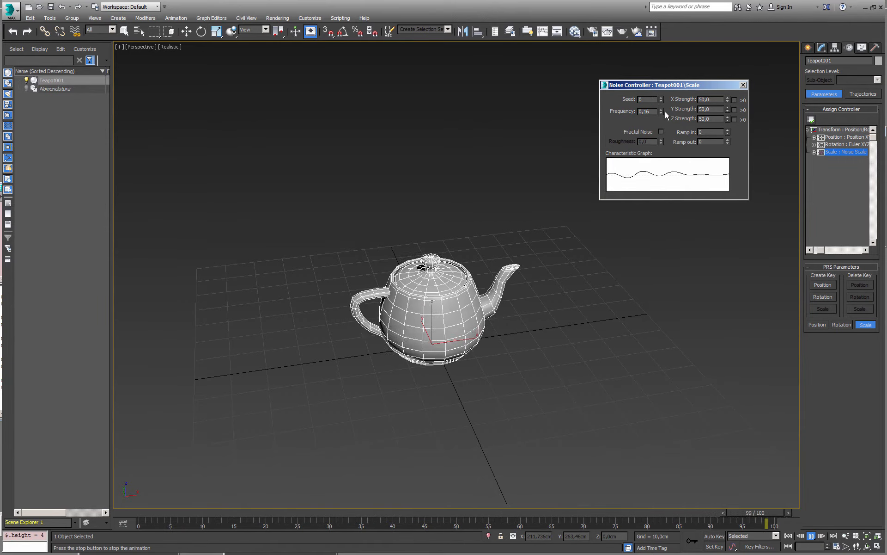
Restrict the noise strength to values above zero on the X, Y and Z axes
{"action": "left_click", "coordinate": [735, 100]}
{"action": "left_click", "coordinate": [735, 109]}
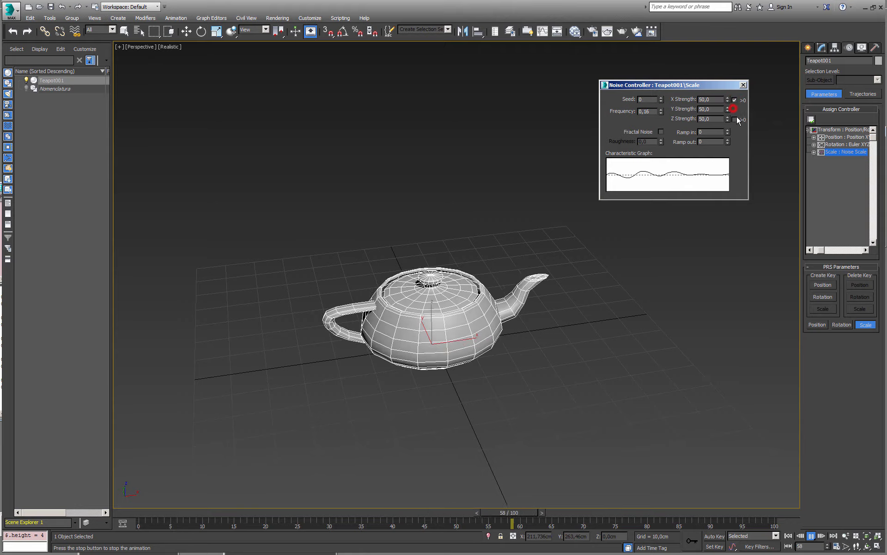
{"action": "left_click", "coordinate": [735, 120]}
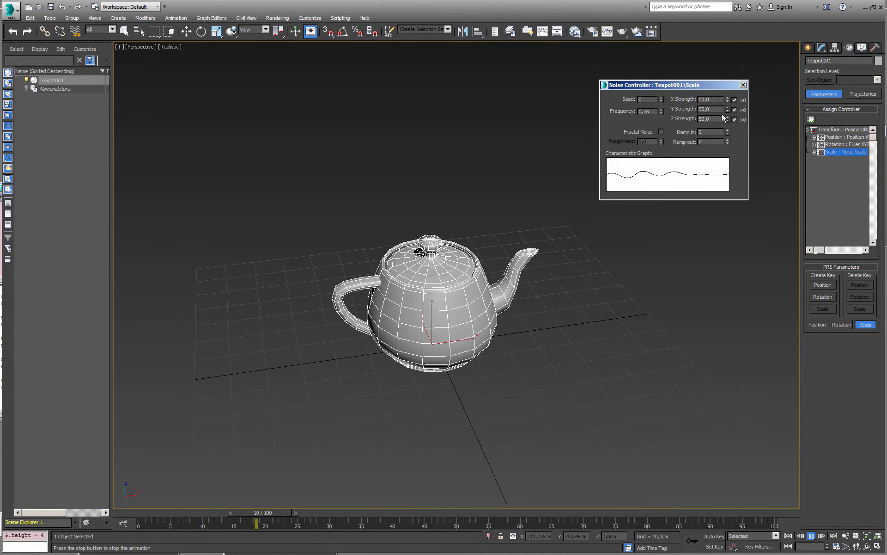
Set the scale noise X Strength to 100 and close the Noise Controller settings
{"action": "left_click_drag", "start_coordinate": [724, 100], "coordinate": [671, 100]}
{"action": "type", "text": "100"}
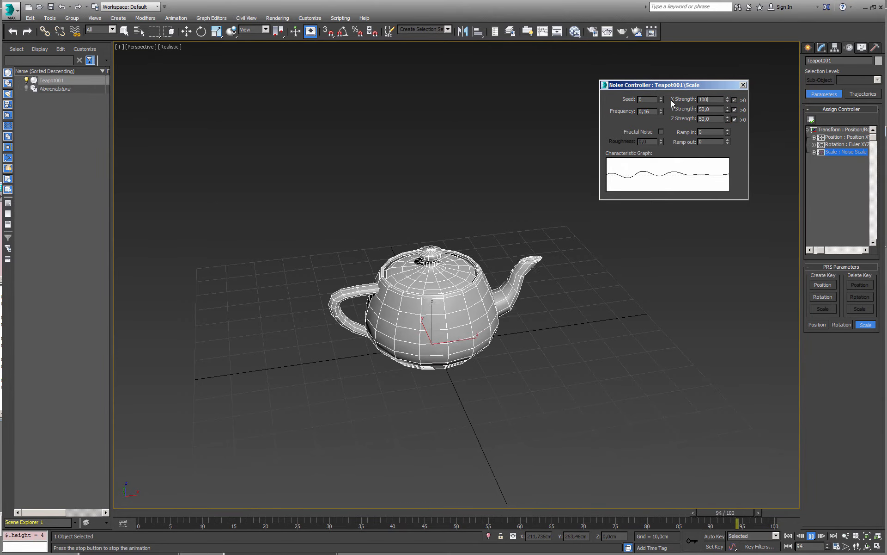
{"action": "key", "text": "Return"}
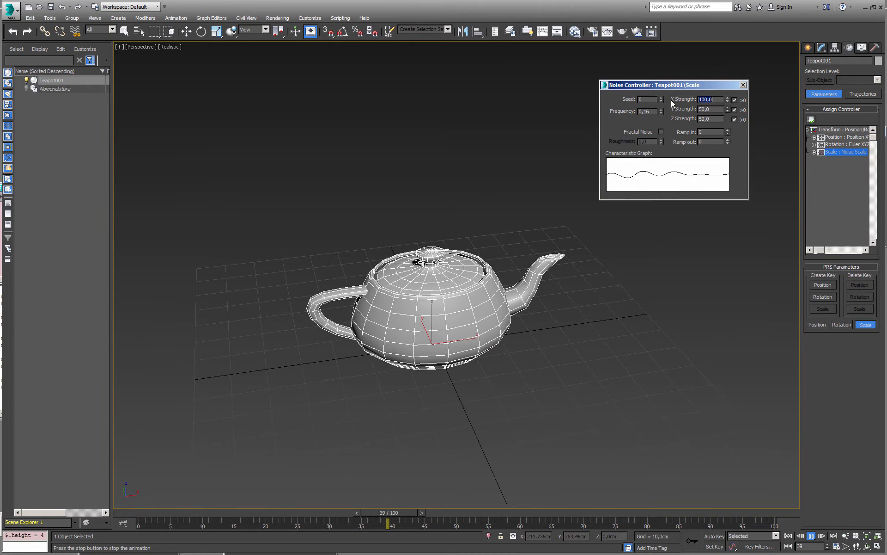
{"action": "left_click", "coordinate": [743, 85]}
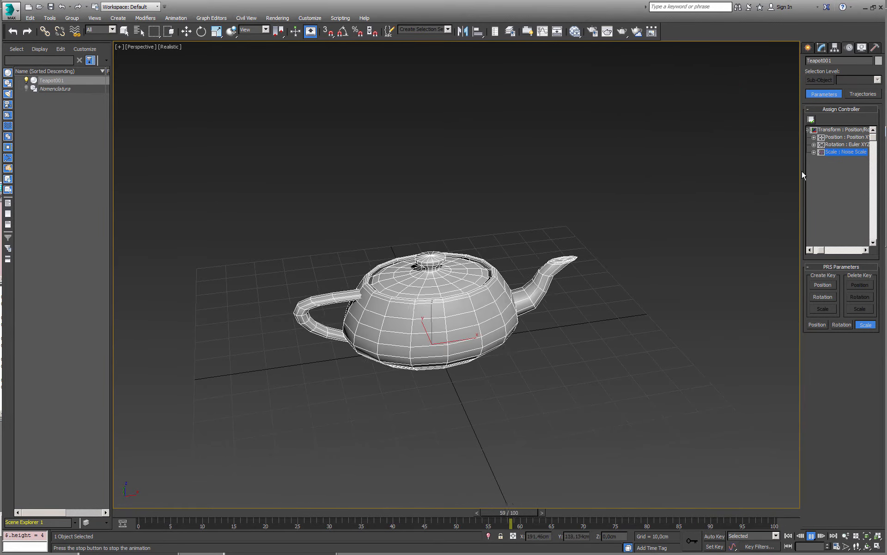
Reopen the properties of the teapot's Noise Scale controller and review its noise settings
{"action": "double_click", "coordinate": [842, 152]}
{"action": "left_click_drag", "start_coordinate": [841, 131], "coordinate": [721, 85]}
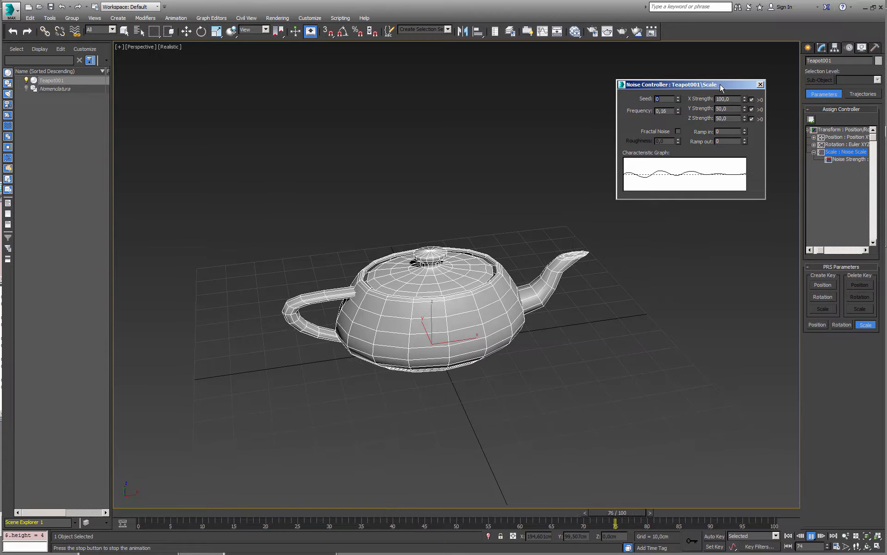
{"action": "left_click", "coordinate": [761, 85]}
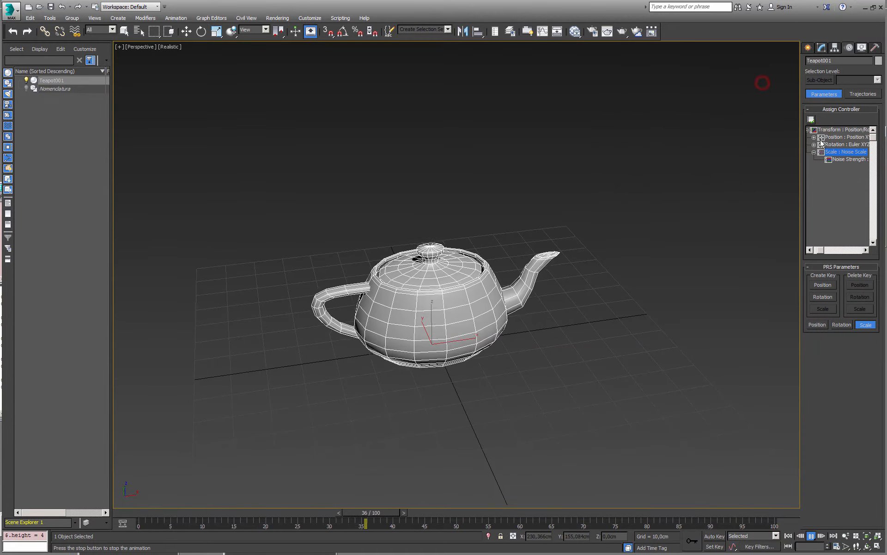
{"action": "right_click", "coordinate": [835, 152]}
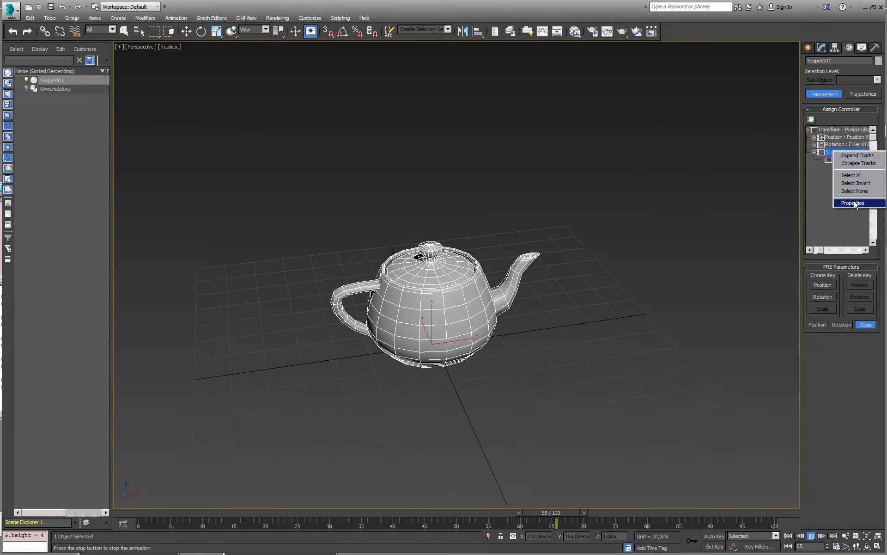
{"action": "left_click", "coordinate": [850, 202]}
{"action": "left_click_drag", "start_coordinate": [847, 132], "coordinate": [762, 131]}
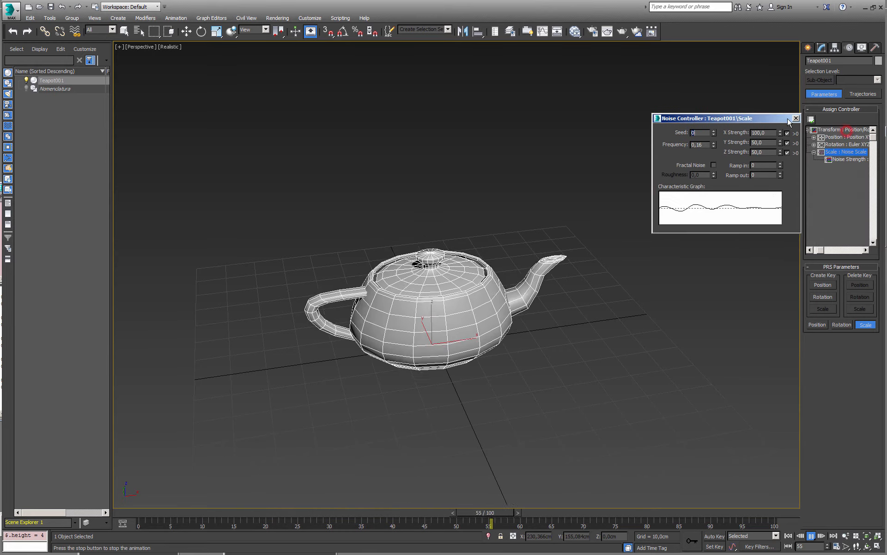
{"action": "left_click", "coordinate": [796, 132]}
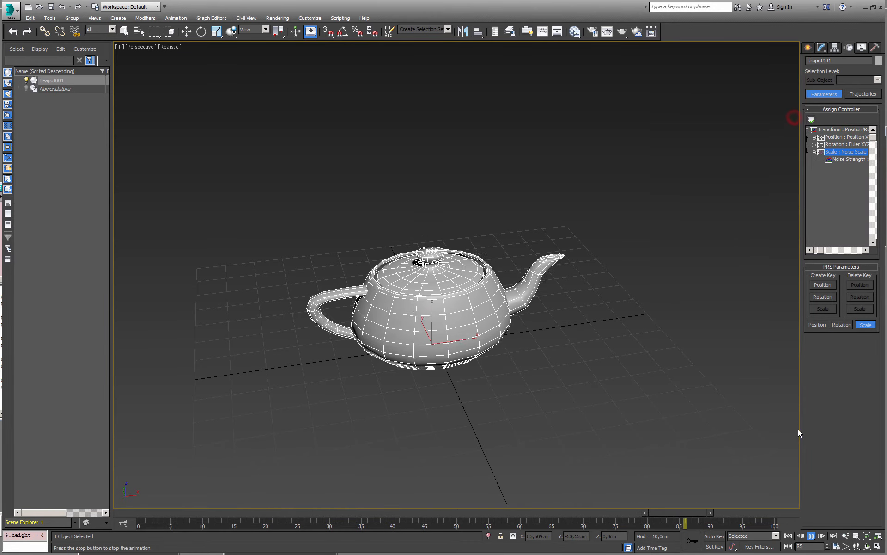
Stop the animation playback and assign the Bezier Scale controller to the teapot's Scale track
{"action": "left_click", "coordinate": [812, 536]}
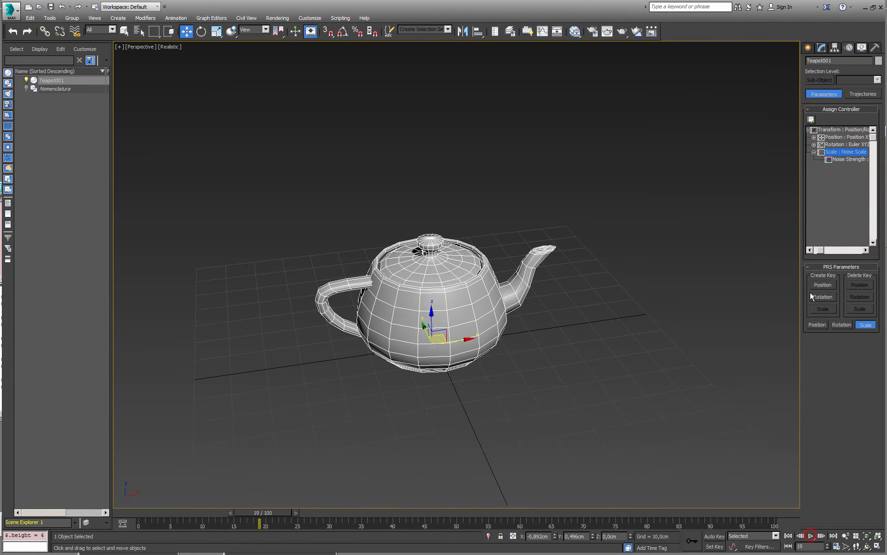
{"action": "left_click", "coordinate": [811, 120]}
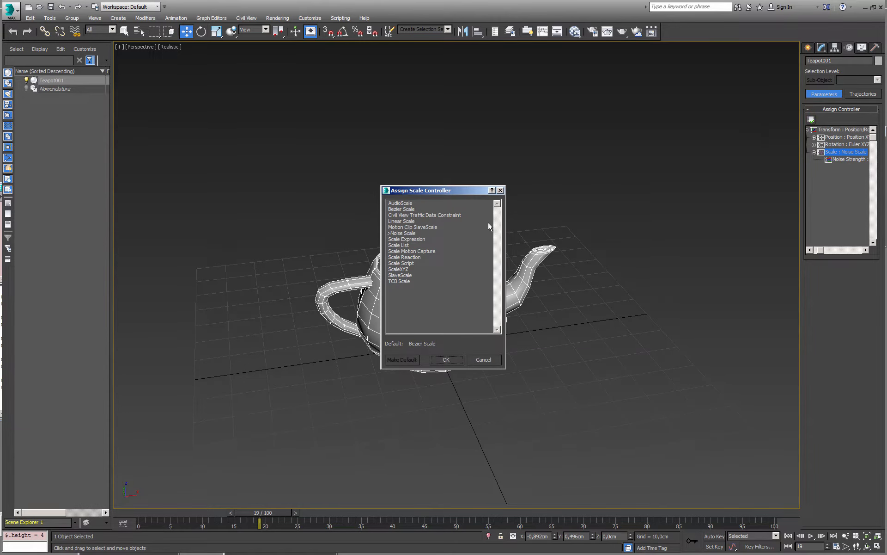
{"action": "left_click", "coordinate": [408, 211]}
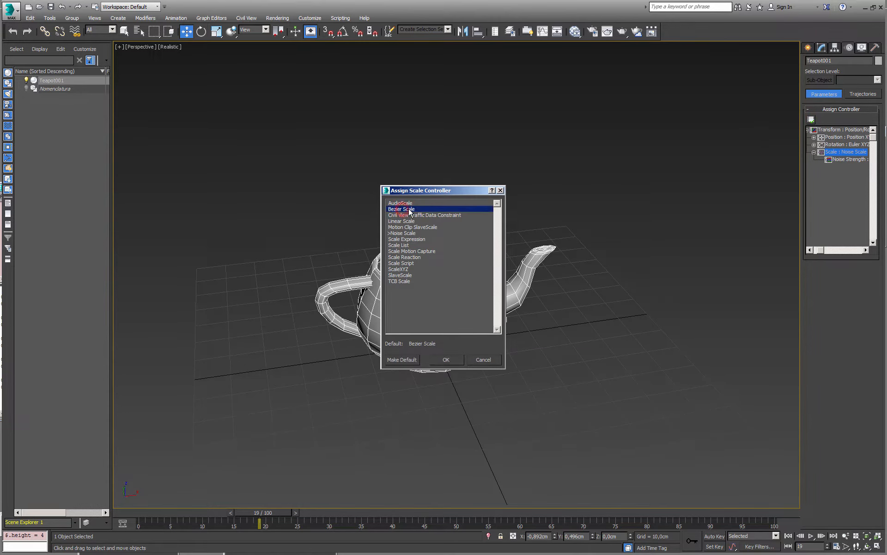
{"action": "left_click", "coordinate": [446, 359]}
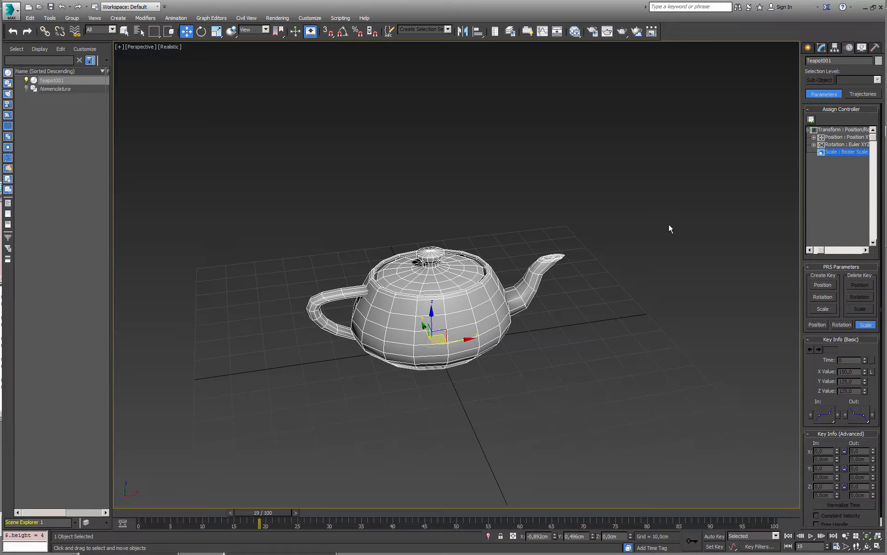
Assign a LookAt Constraint to the teapot's Rotation track and expand that track
{"action": "left_click", "coordinate": [814, 144]}
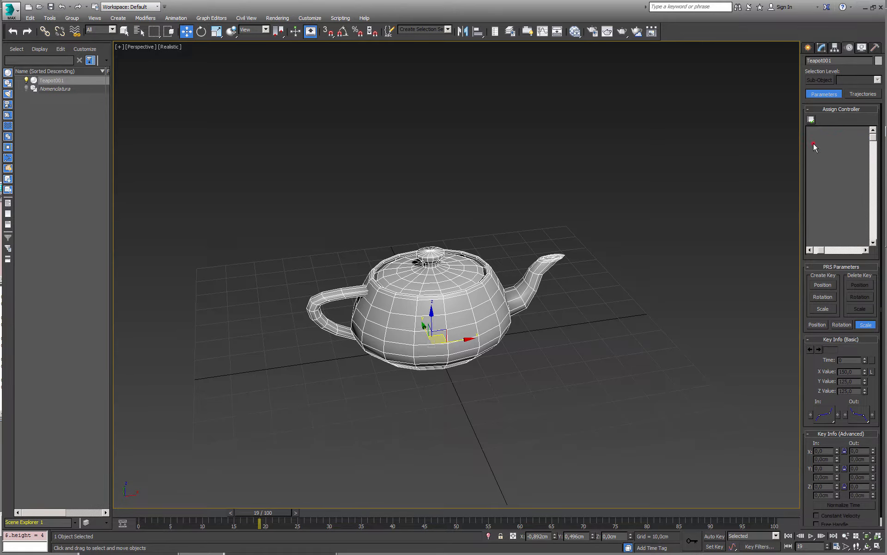
{"action": "left_click", "coordinate": [811, 119]}
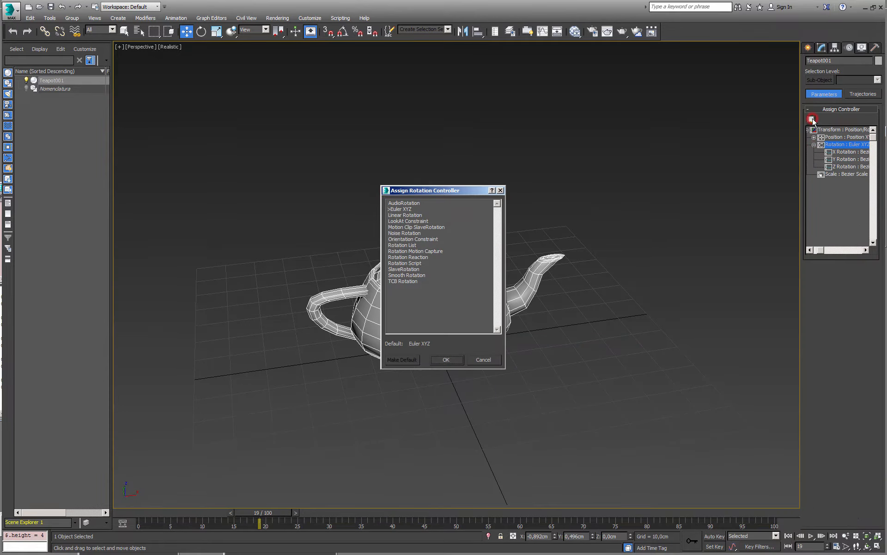
{"action": "left_click", "coordinate": [424, 221]}
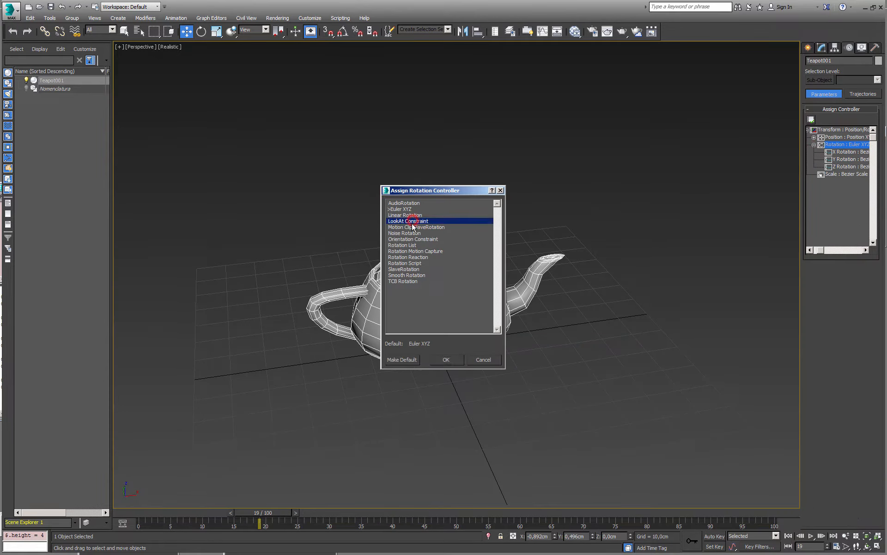
{"action": "left_click", "coordinate": [448, 359]}
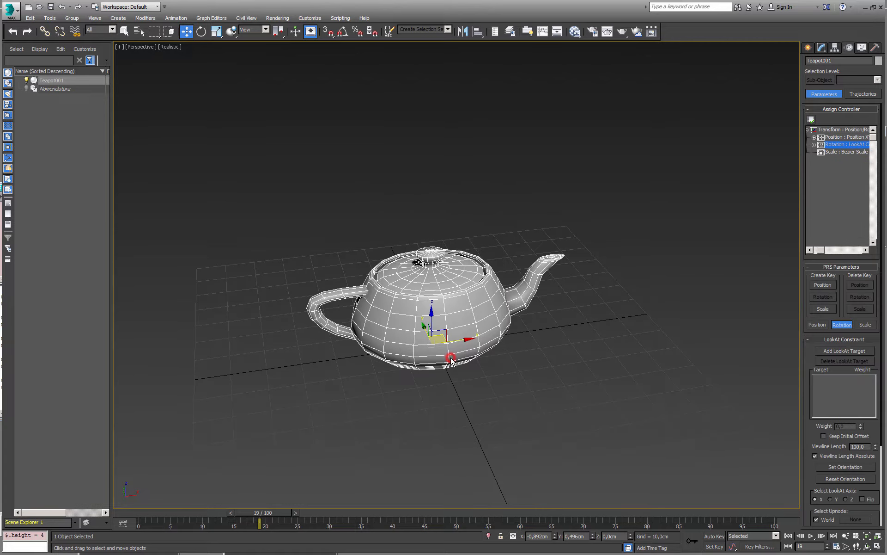
{"action": "left_click", "coordinate": [813, 144]}
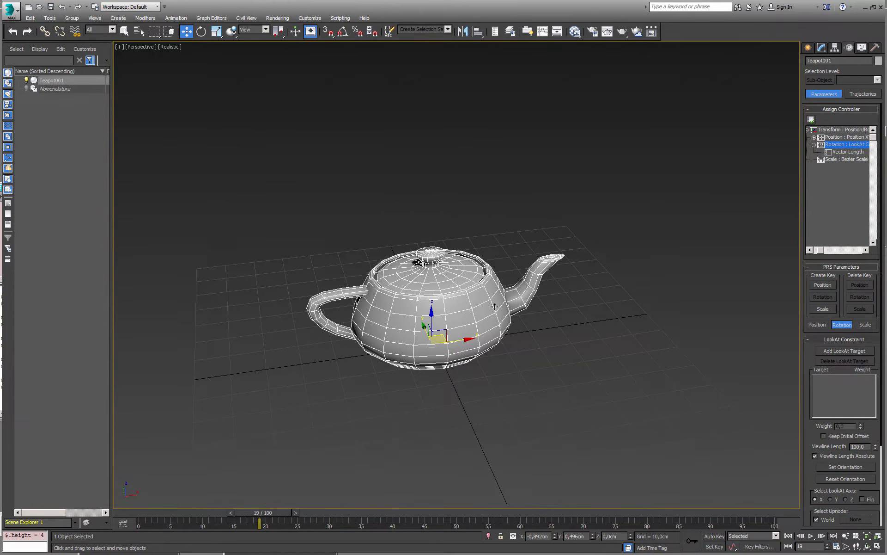
Try to rotate the teapot manually and examine its LookAt Constraint parameters
{"action": "key", "text": "e"}
{"action": "left_click_drag", "start_coordinate": [451, 364], "coordinate": [376, 360]}
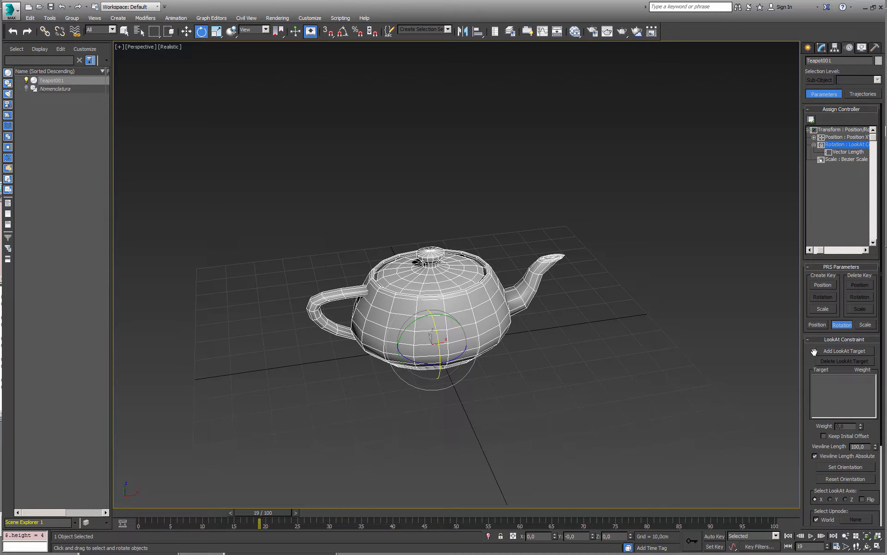
{"action": "left_click_drag", "start_coordinate": [814, 353], "coordinate": [812, 247]}
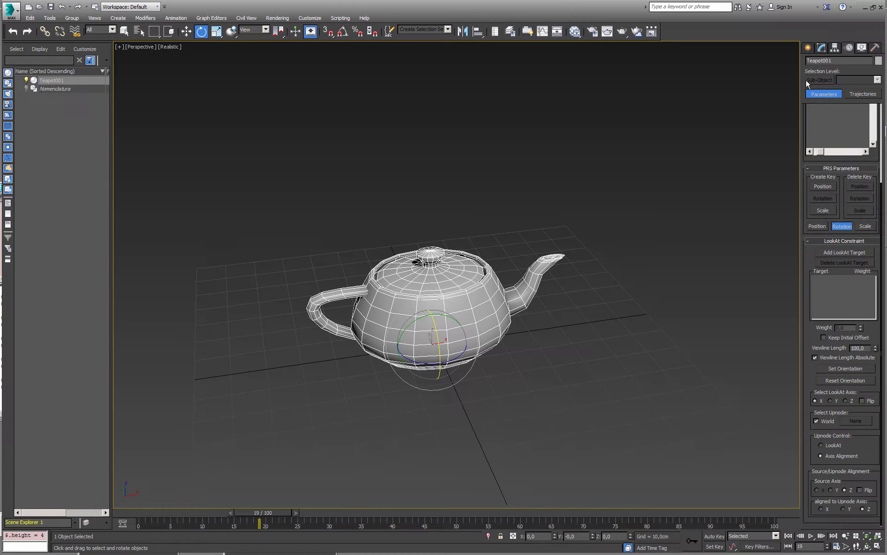
Create a box about 30.5 cm long, 22.7 cm wide and 21.3 cm high in front of the teapot's spout
{"action": "left_click", "coordinate": [807, 48]}
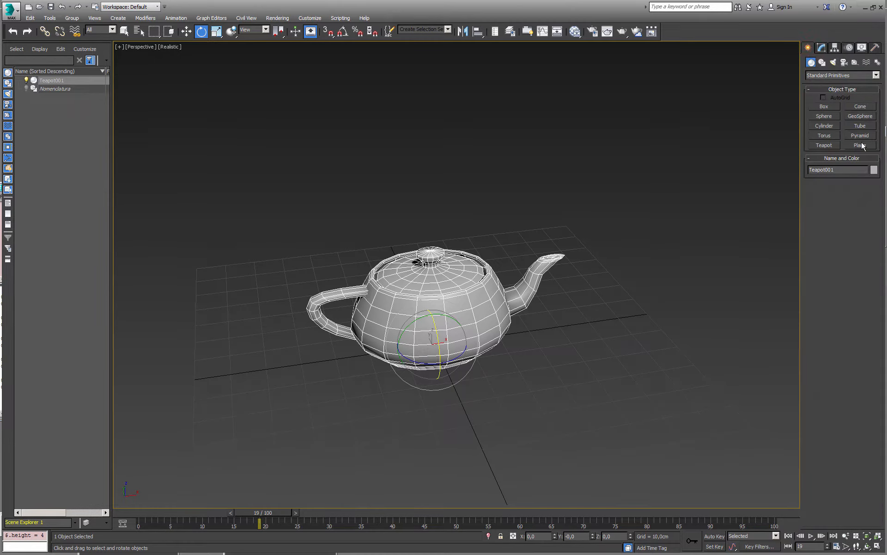
{"action": "left_click", "coordinate": [831, 105]}
{"action": "middle_click_drag", "start_coordinate": [628, 268], "coordinate": [526, 243]}
{"action": "left_click_drag", "start_coordinate": [602, 339], "coordinate": [568, 412]}
{"action": "left_click", "coordinate": [583, 340]}
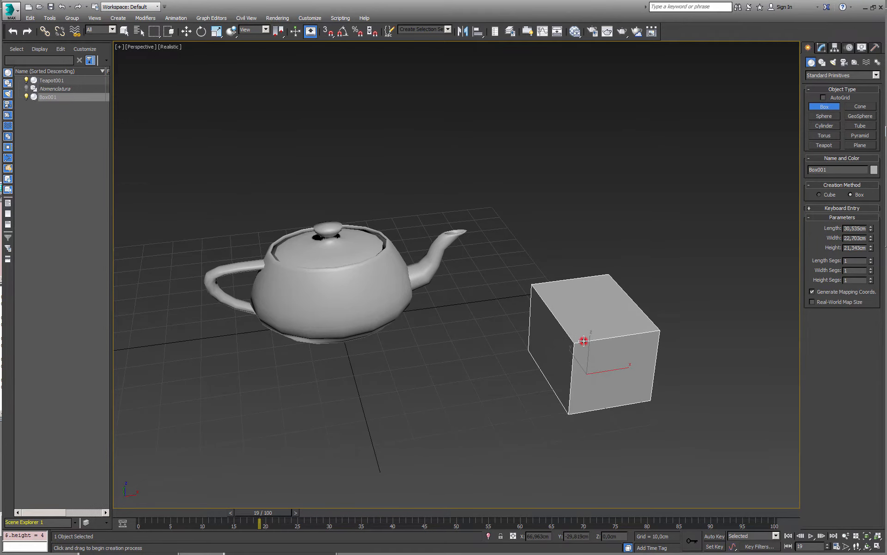
{"action": "key", "text": "e"}
Add the box as the LookAt target of the teapot's rotation constraint
{"action": "left_click", "coordinate": [346, 268]}
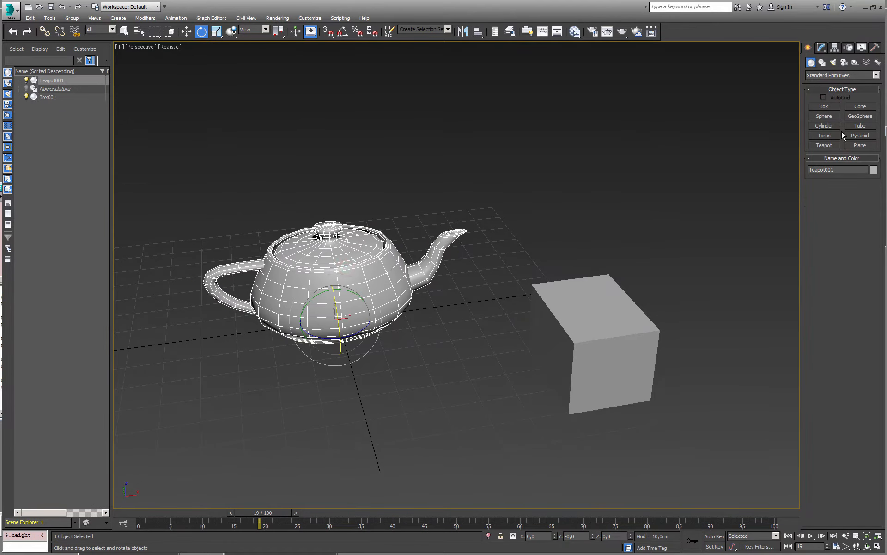
{"action": "left_click", "coordinate": [849, 47]}
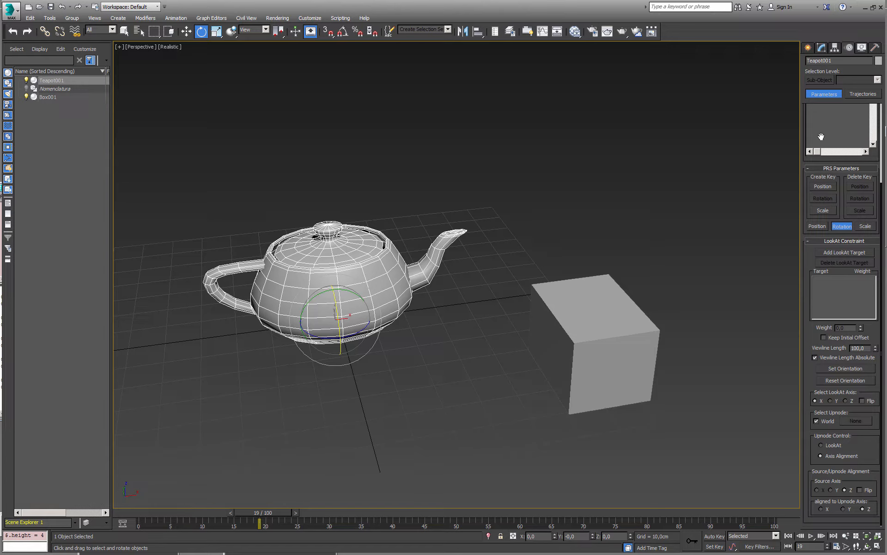
{"action": "left_click", "coordinate": [824, 226]}
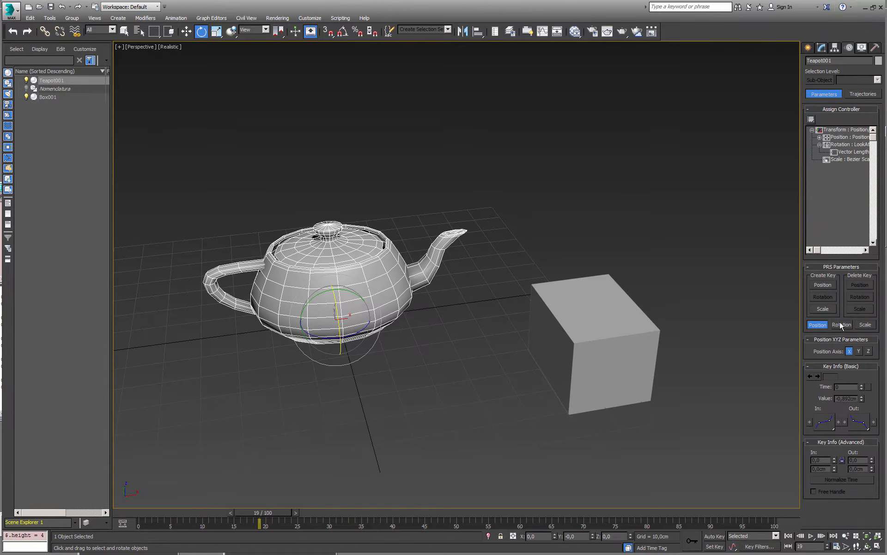
{"action": "left_click", "coordinate": [841, 325]}
{"action": "left_click_drag", "start_coordinate": [814, 340], "coordinate": [829, 237]}
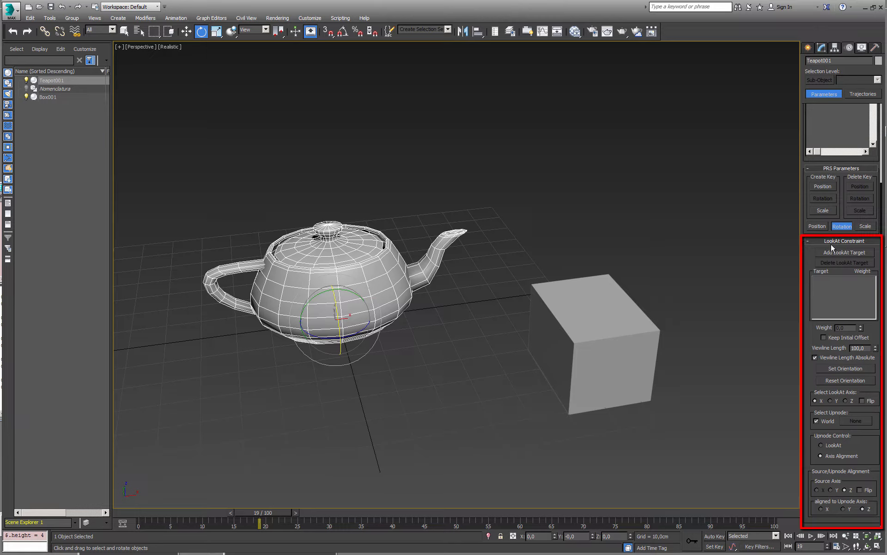
{"action": "left_click", "coordinate": [841, 252]}
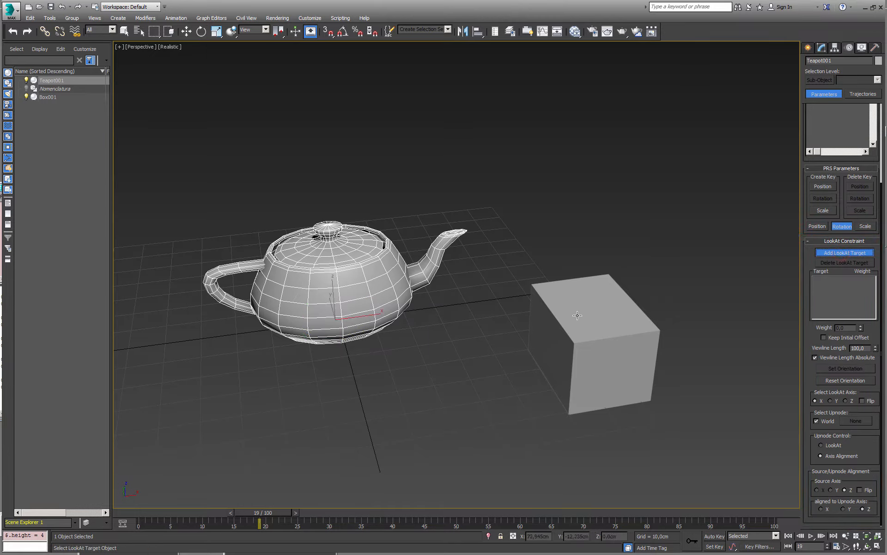
{"action": "left_click", "coordinate": [608, 307]}
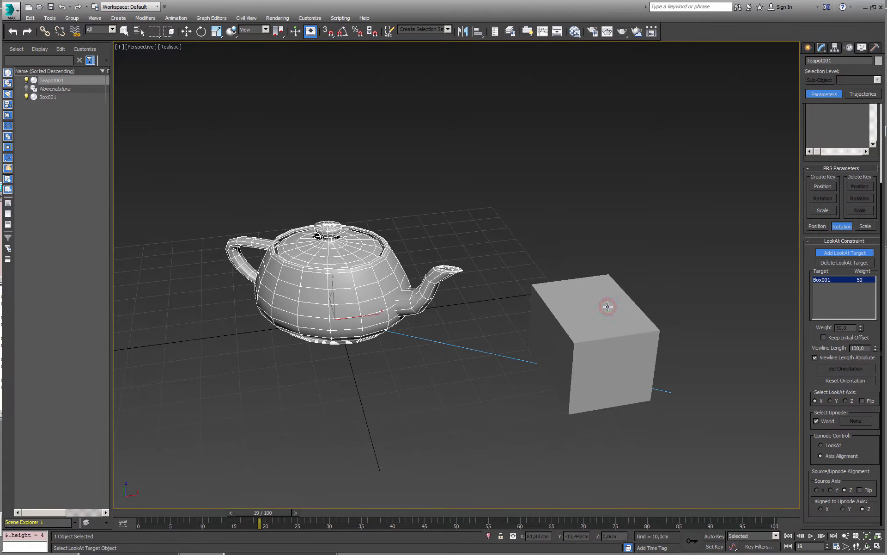
{"action": "right_click", "coordinate": [612, 304]}
Test the LookAt constraint by moving the box across the ground plane to about X 43.8 cm, Y -74 cm
{"action": "left_click", "coordinate": [601, 315]}
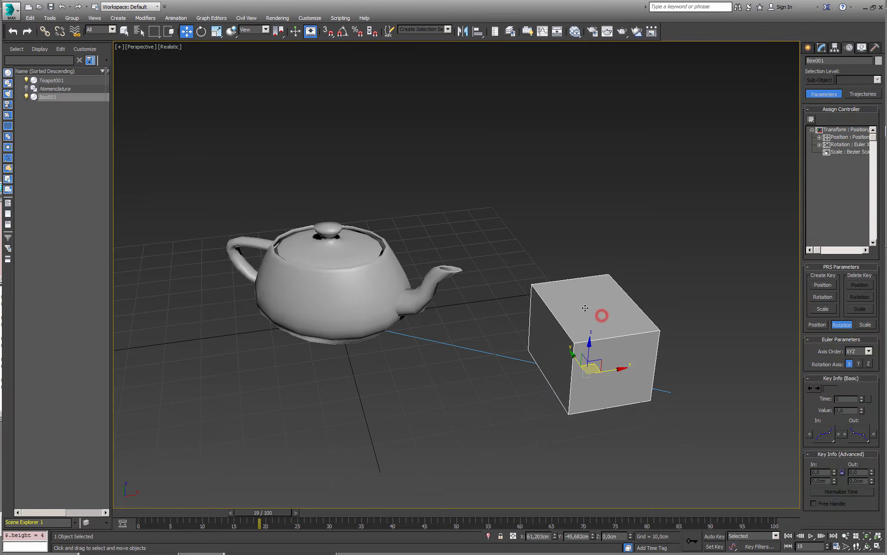
{"action": "scroll", "coordinate": [578, 291], "scroll_direction": "down", "scroll_amount": 3}
{"action": "middle_click_drag", "start_coordinate": [579, 293], "coordinate": [598, 336], "text": "alt"}
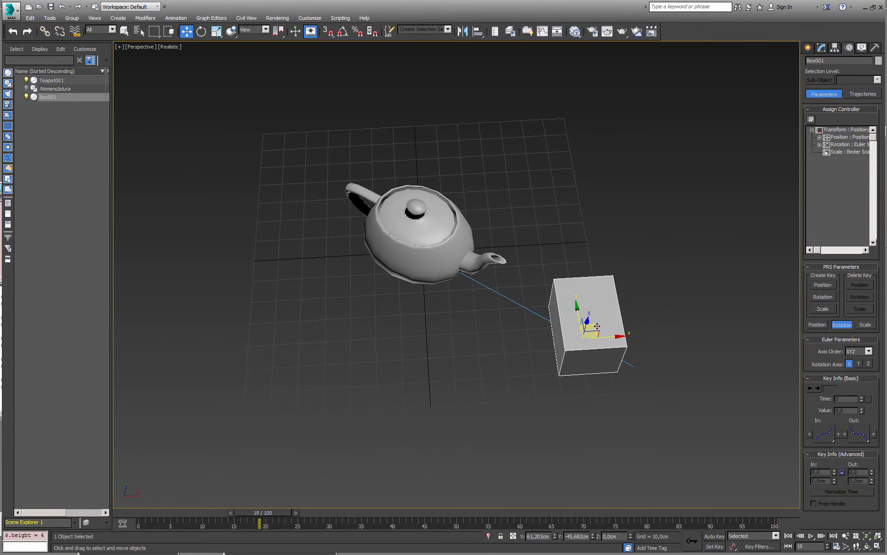
{"action": "left_click_drag", "start_coordinate": [597, 336], "coordinate": [493, 461]}
{"action": "left_click_drag", "start_coordinate": [590, 449], "coordinate": [540, 394]}
Try raising the box about 82 cm along Z to test the teapot's tilt, and undo that move
{"action": "middle_click_drag", "start_coordinate": [539, 394], "coordinate": [569, 376], "text": "alt"}
{"action": "scroll", "coordinate": [570, 377], "scroll_direction": "down", "scroll_amount": 3}
{"action": "left_click_drag", "start_coordinate": [581, 370], "coordinate": [573, 274]}
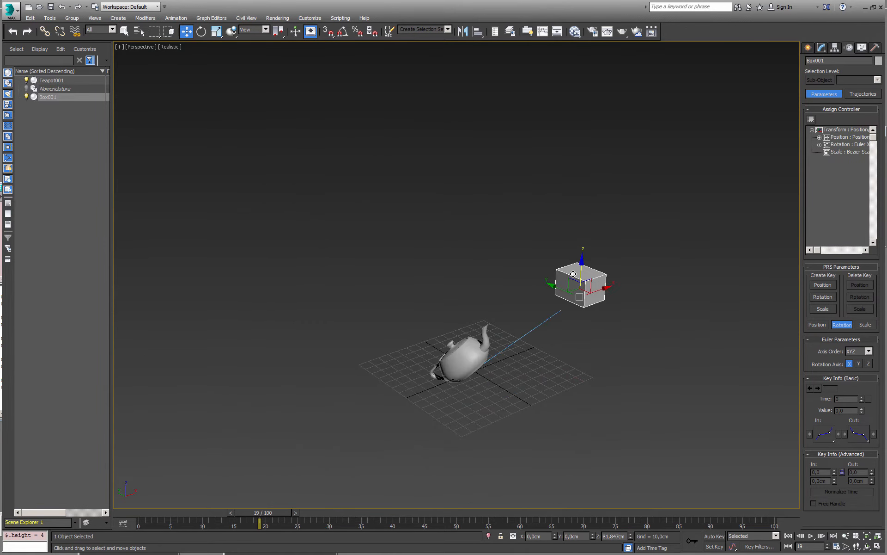
{"action": "key", "text": "ctrl+z"}
{"action": "middle_click_drag", "start_coordinate": [532, 351], "coordinate": [542, 300], "text": "alt"}
{"action": "scroll", "coordinate": [531, 338], "scroll_direction": "up", "scroll_amount": 4}
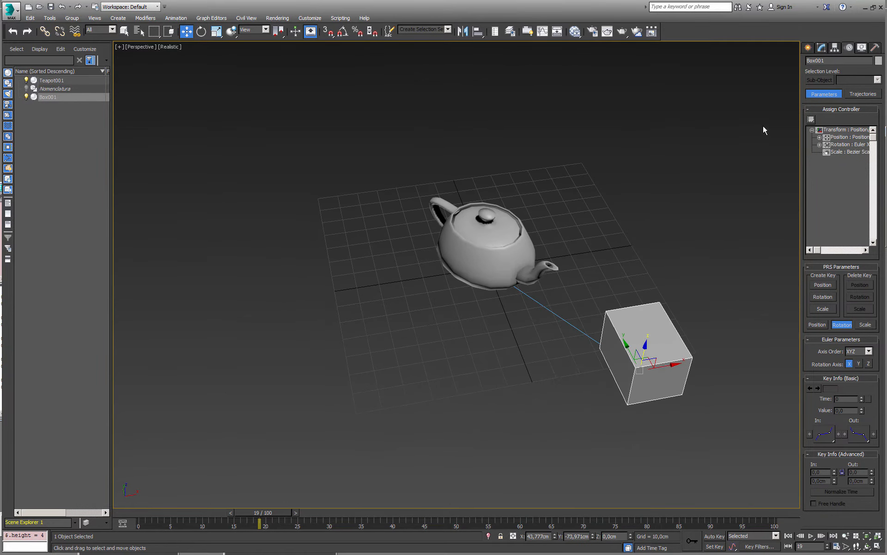
Create a cylinder with a radius of about 11.7 cm and a height of about 27.6 cm beside the grid, and select the teapot
{"action": "left_click", "coordinate": [809, 48]}
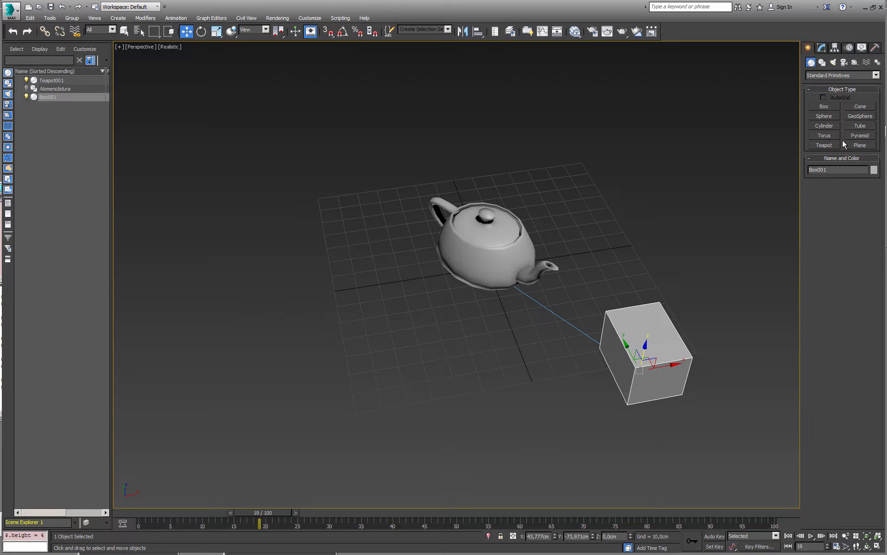
{"action": "left_click", "coordinate": [836, 128]}
{"action": "left_click_drag", "start_coordinate": [355, 407], "coordinate": [362, 429]}
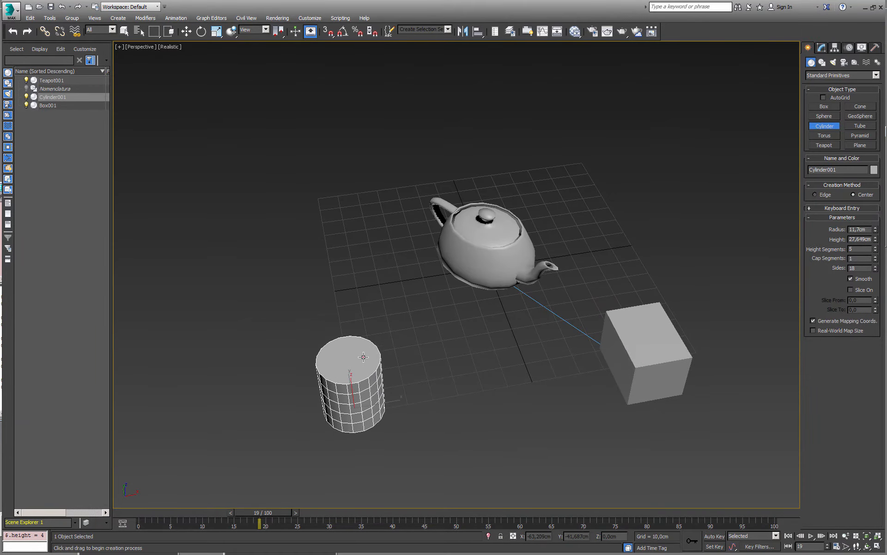
{"action": "left_click", "coordinate": [363, 356]}
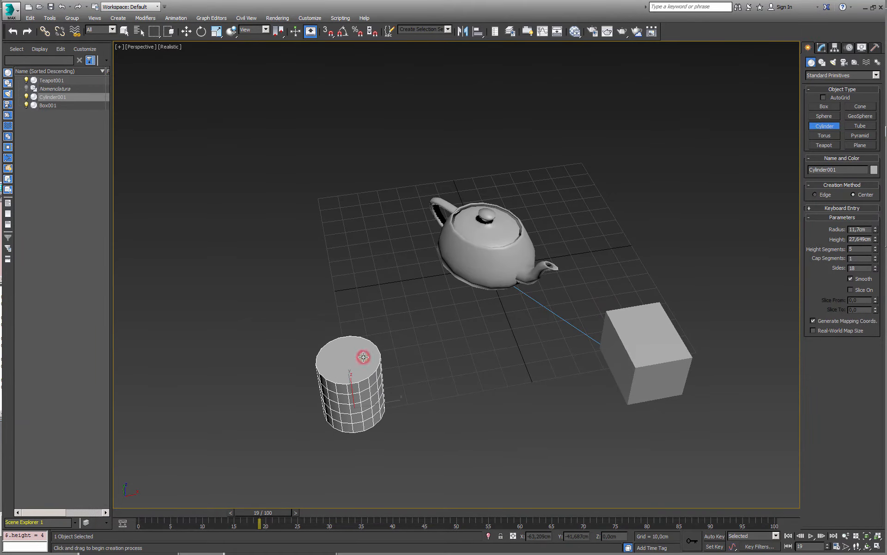
{"action": "right_click", "coordinate": [482, 251]}
{"action": "left_click", "coordinate": [484, 251]}
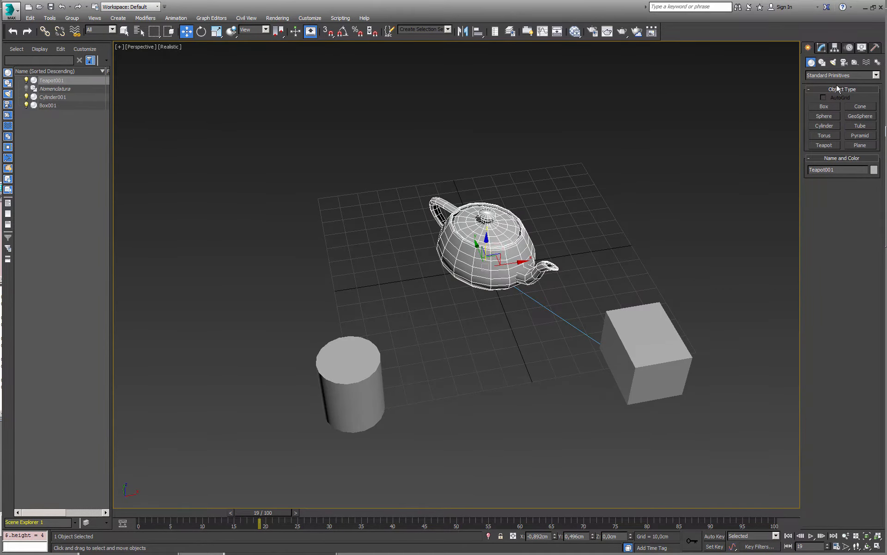
Add the cylinder as a second LookAt target of the teapot's rotation constraint
{"action": "left_click", "coordinate": [849, 48]}
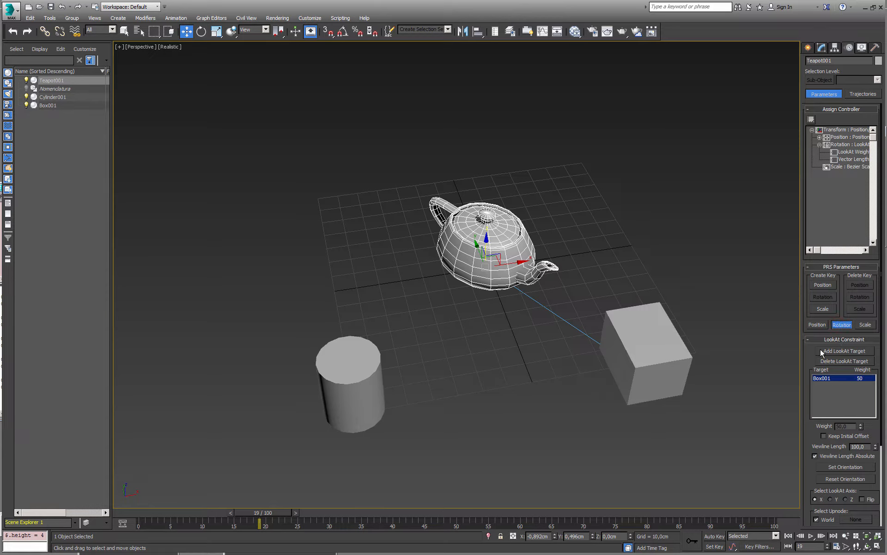
{"action": "left_click", "coordinate": [853, 350]}
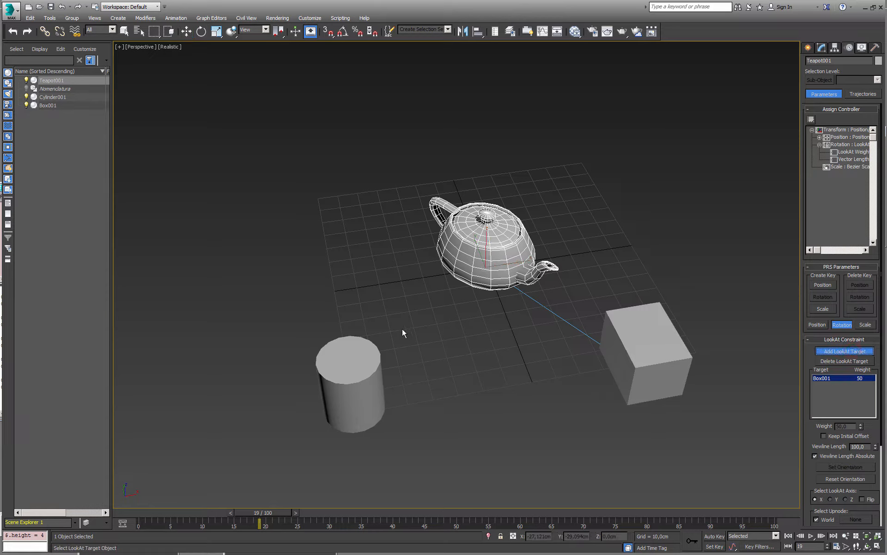
{"action": "left_click", "coordinate": [352, 375]}
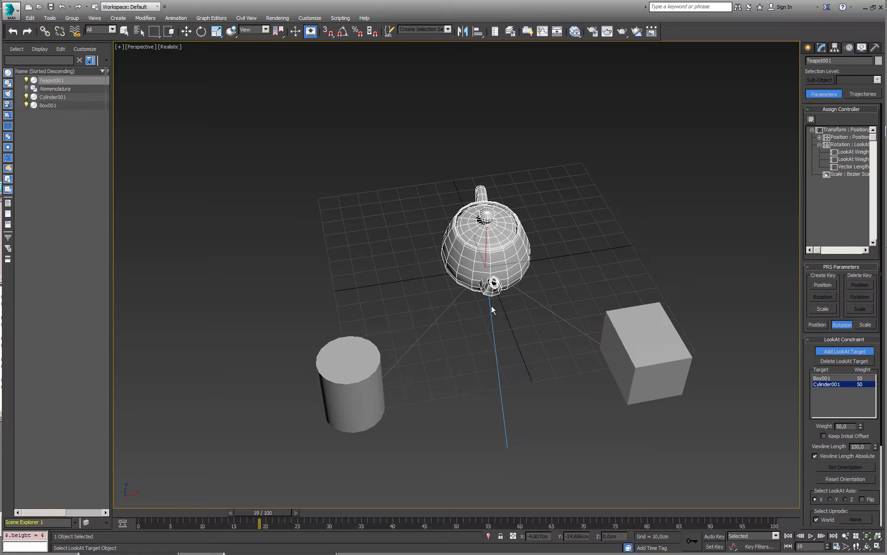
Test the two-target LookAt by moving the cylinder across the ground plane to about X -81 cm, Y -49.9 cm
{"action": "middle_click_drag", "start_coordinate": [487, 434], "coordinate": [488, 414], "text": "alt"}
{"action": "key", "text": "w"}
{"action": "left_click", "coordinate": [378, 359]}
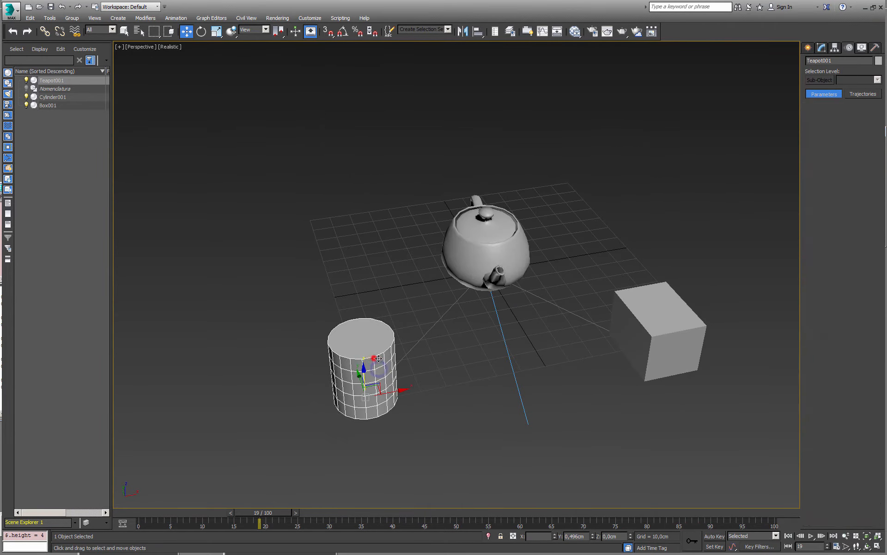
{"action": "left_click_drag", "start_coordinate": [378, 359], "coordinate": [344, 371]}
{"action": "middle_click_drag", "start_coordinate": [341, 371], "coordinate": [325, 418], "text": "alt"}
{"action": "left_click_drag", "start_coordinate": [319, 382], "coordinate": [336, 309]}
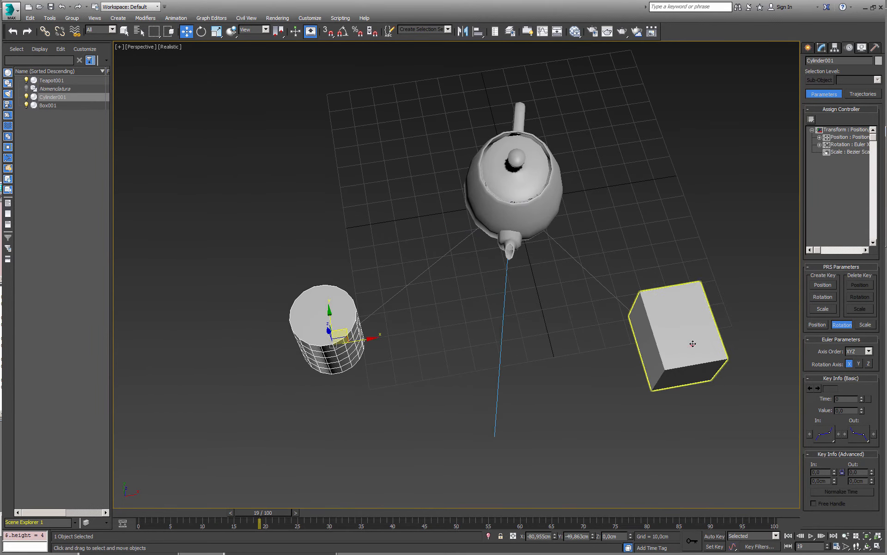
Test the two-target LookAt by moving the box across the ground plane to about X 54.5 cm, Y -87.3 cm
{"action": "left_click_drag", "start_coordinate": [692, 343], "coordinate": [691, 306]}
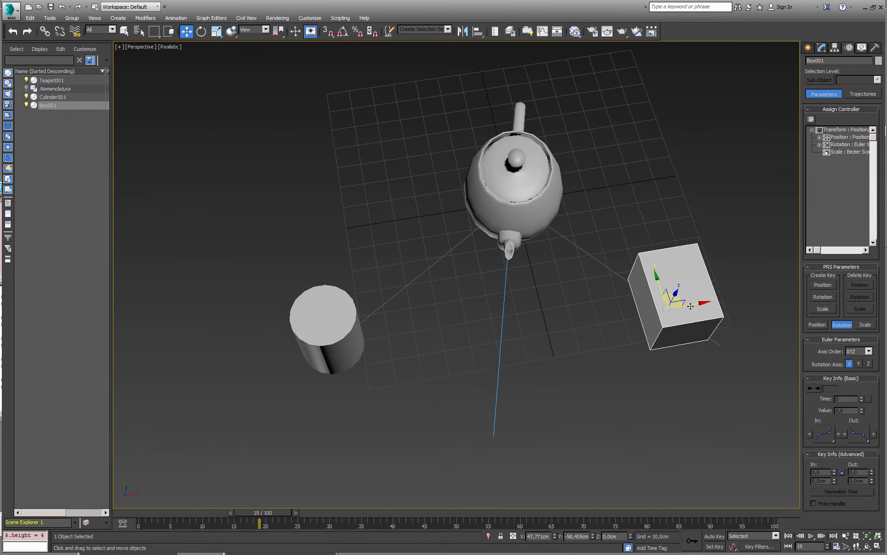
{"action": "middle_click_drag", "start_coordinate": [680, 301], "coordinate": [681, 292], "text": "alt"}
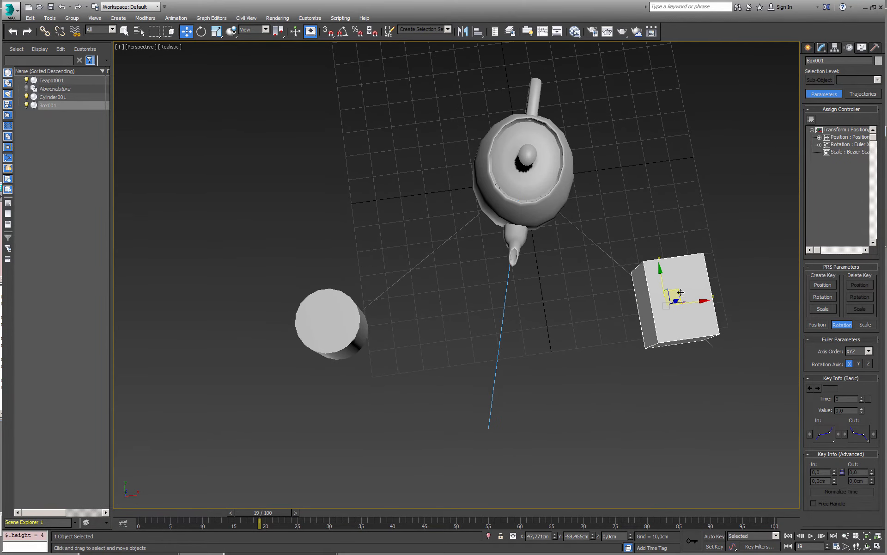
{"action": "left_click_drag", "start_coordinate": [681, 292], "coordinate": [710, 363]}
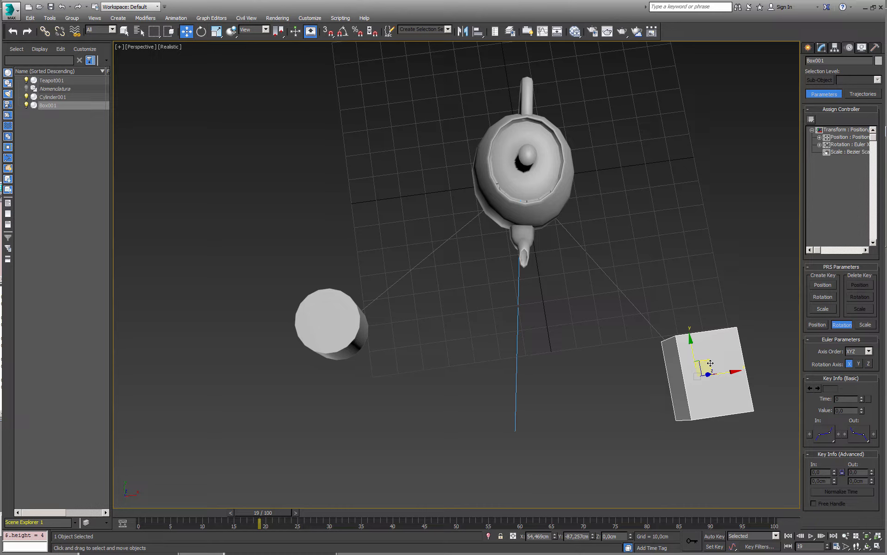
Set the teapot's LookAt target weights to 100 for the box and 0 for the cylinder
{"action": "left_click", "coordinate": [567, 168]}
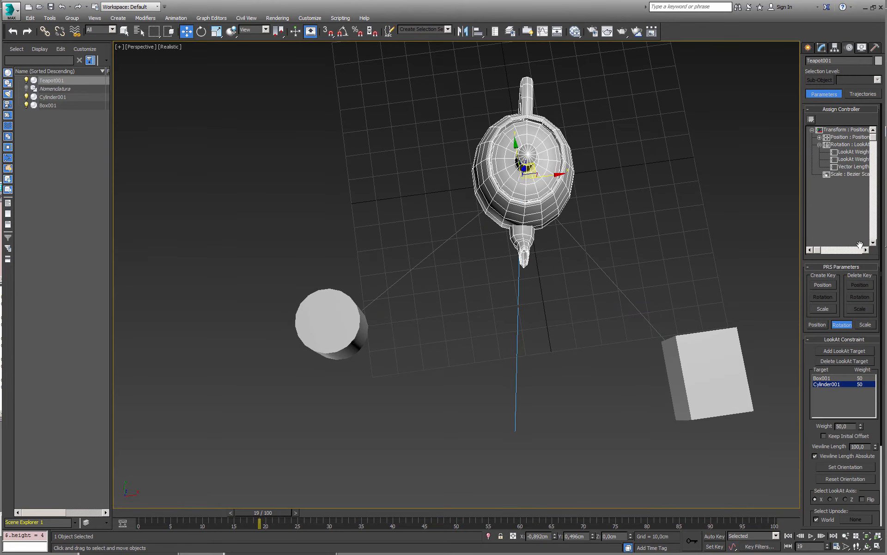
{"action": "scroll", "coordinate": [810, 357], "scroll_direction": "down", "scroll_amount": 5}
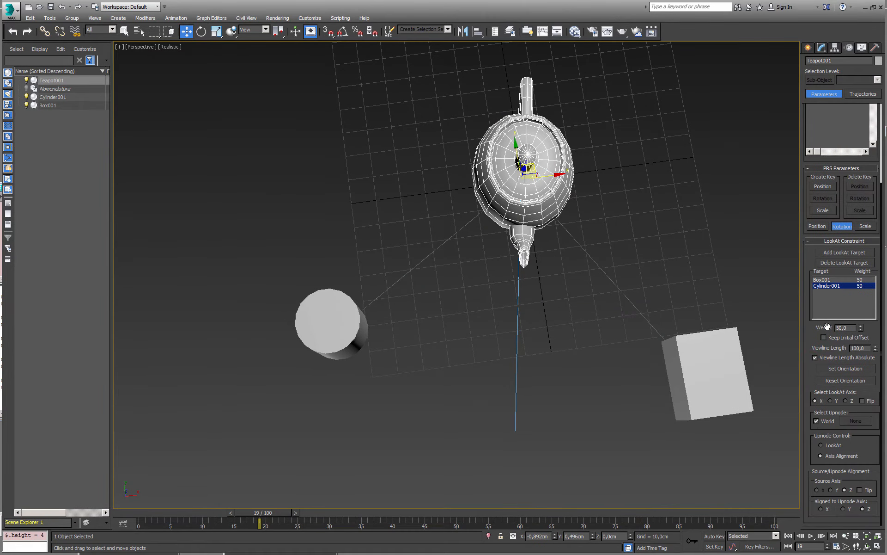
{"action": "left_click", "coordinate": [848, 327]}
{"action": "left_click", "coordinate": [827, 279]}
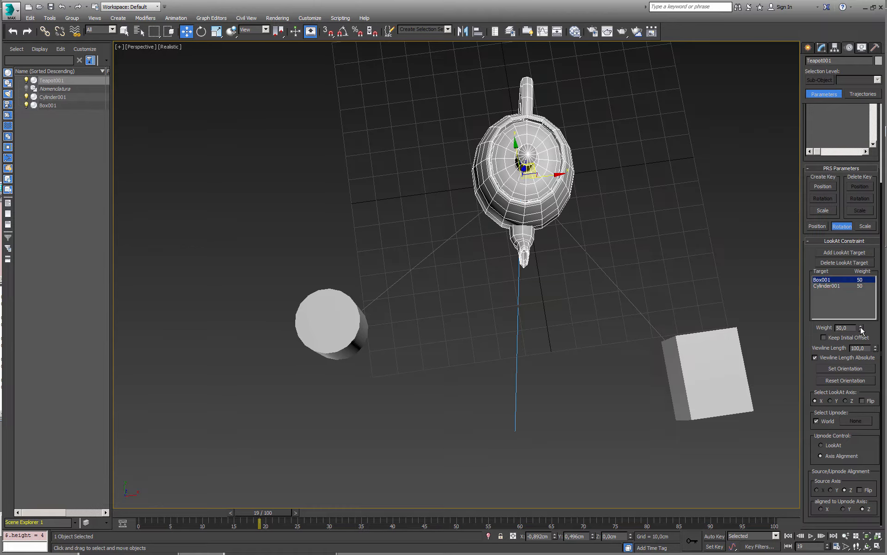
{"action": "left_click_drag", "start_coordinate": [861, 327], "coordinate": [854, 261]}
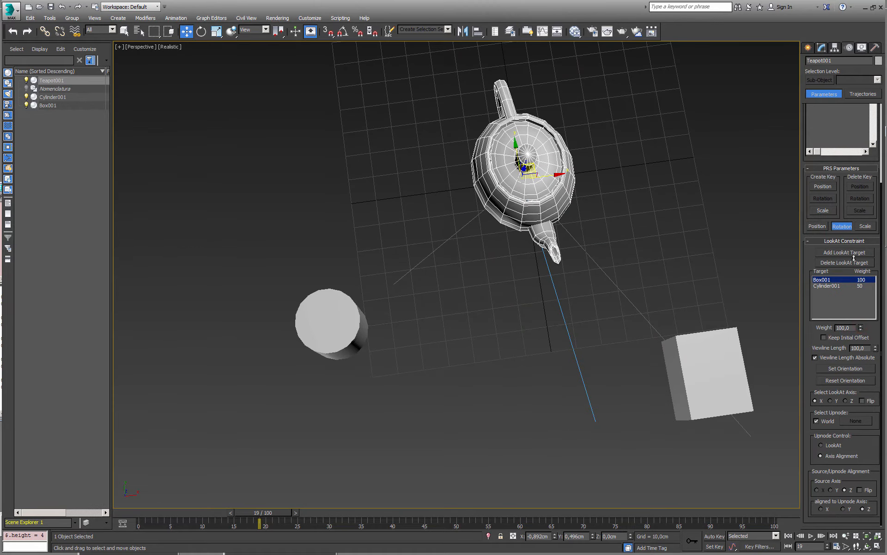
{"action": "left_click", "coordinate": [844, 286]}
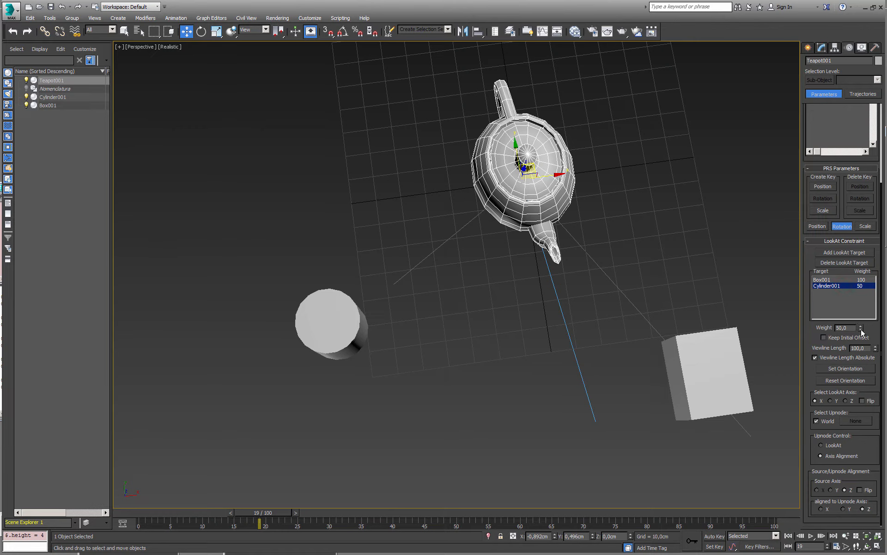
{"action": "left_click_drag", "start_coordinate": [861, 328], "coordinate": [852, 384]}
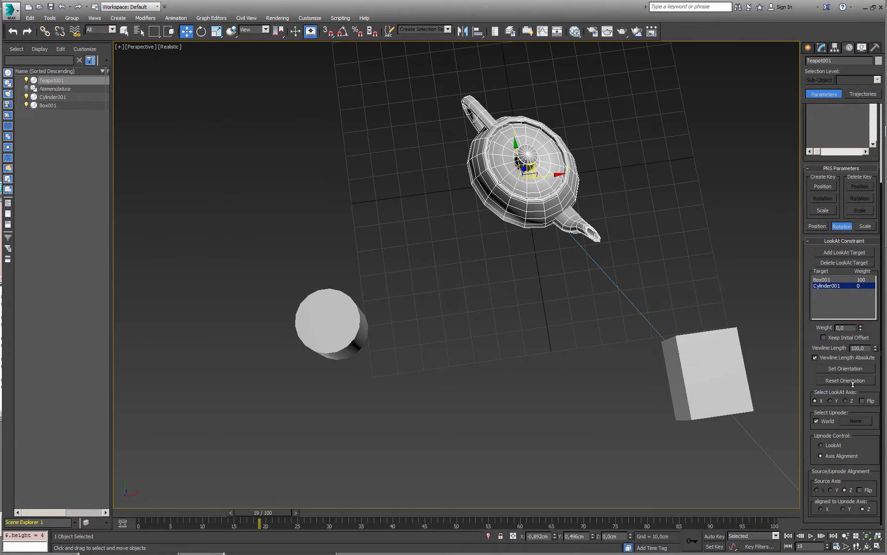
Test the weights by shifting the box slightly and moving the cylinder outward to about X -135.8 cm, Y -41.8 cm
{"action": "left_click", "coordinate": [729, 352]}
{"action": "mouse_move", "coordinate": [707, 363]}
{"action": "left_mouse_down"}
{"action": "mouse_move", "coordinate": [581, 367]}
{"action": "mouse_move", "coordinate": [774, 346]}
{"action": "mouse_move", "coordinate": [716, 369]}
{"action": "left_mouse_up"}
{"action": "left_click_drag", "start_coordinate": [330, 324], "coordinate": [206, 319]}
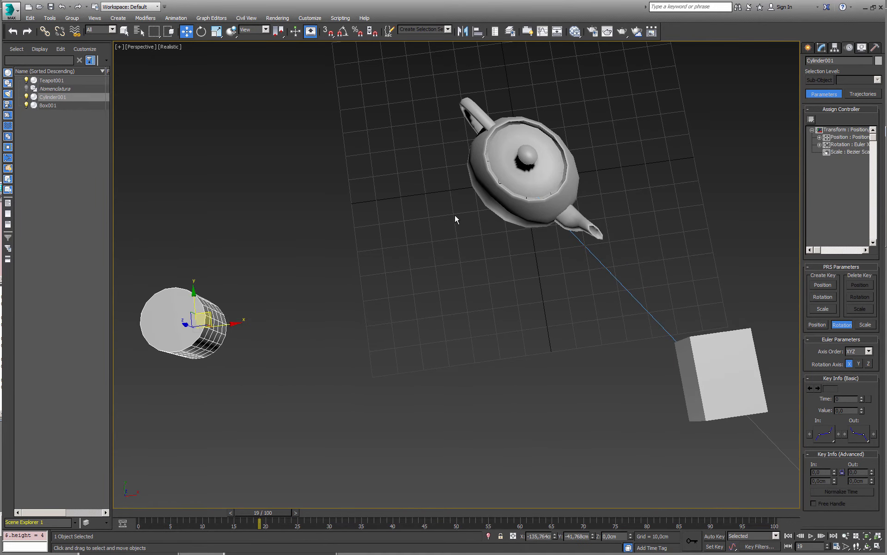
Set the teapot's LookAt target weights to 0 for the box and 100 for the cylinder
{"action": "left_click", "coordinate": [503, 196]}
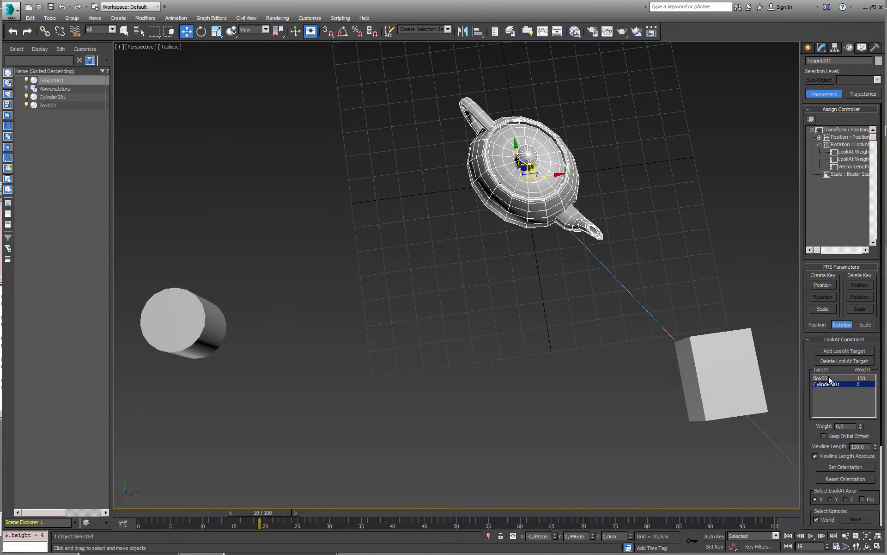
{"action": "left_click", "coordinate": [828, 378]}
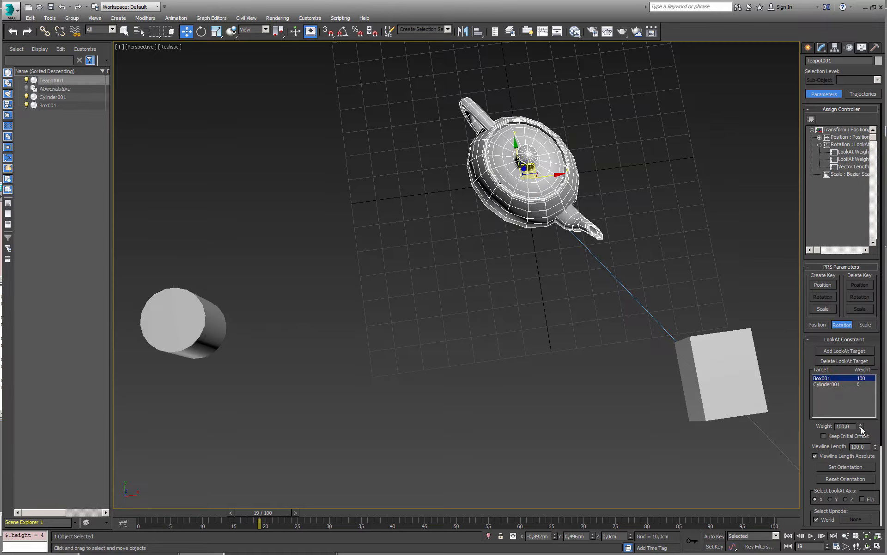
{"action": "left_click_drag", "start_coordinate": [861, 429], "coordinate": [855, 511]}
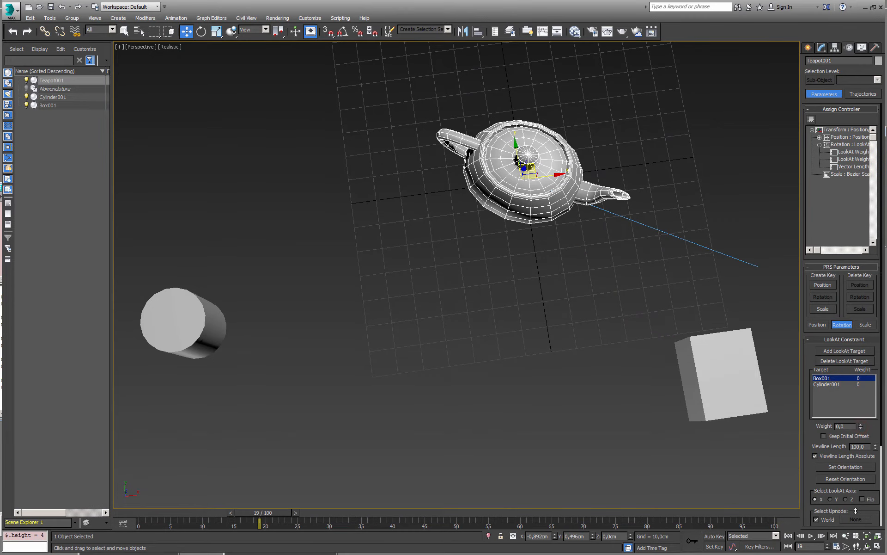
{"action": "left_click", "coordinate": [828, 385]}
{"action": "left_click_drag", "start_coordinate": [862, 429], "coordinate": [845, 305]}
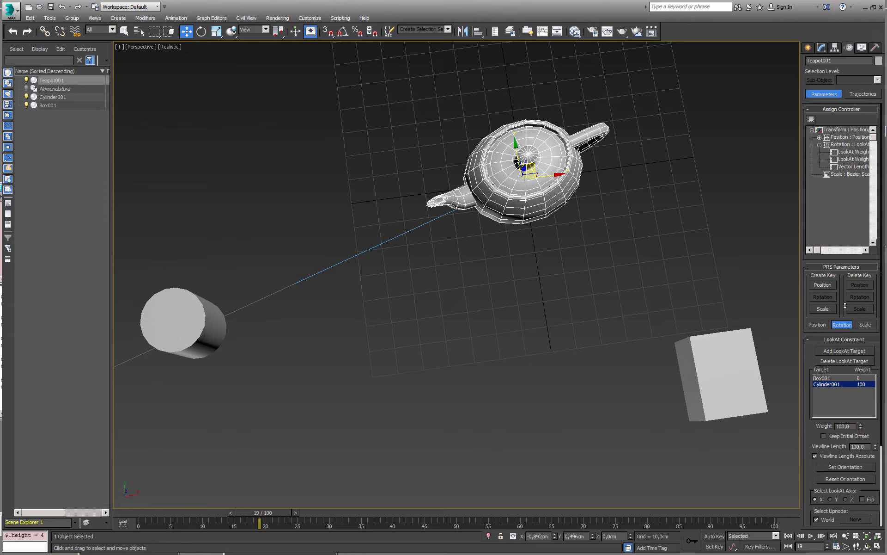
Test the new weights by moving the cylinder closer to the grid and the box to about X 41.1 cm, Y -89.2 cm
{"action": "left_click_drag", "start_coordinate": [211, 329], "coordinate": [264, 314]}
{"action": "left_click_drag", "start_coordinate": [680, 360], "coordinate": [537, 340]}
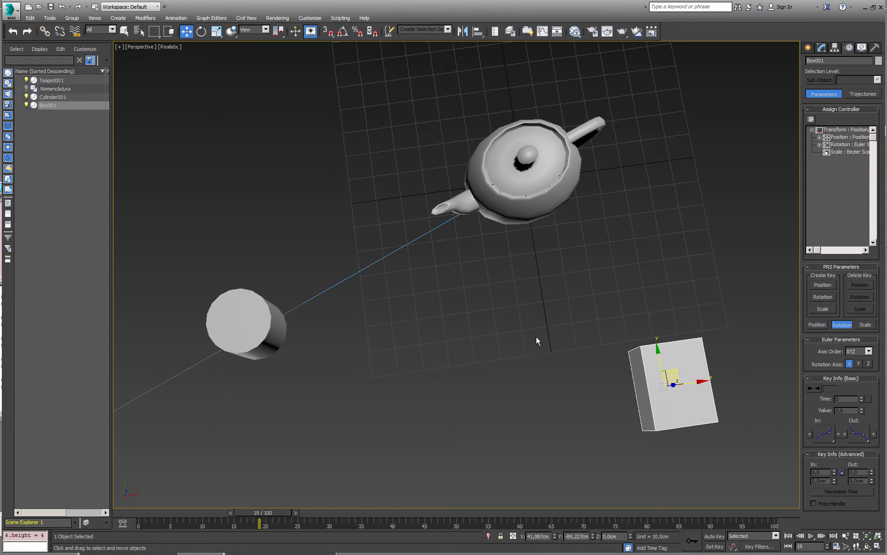
Delete the box from the LookAt targets of the teapot's rotation constraint
{"action": "left_click", "coordinate": [524, 188]}
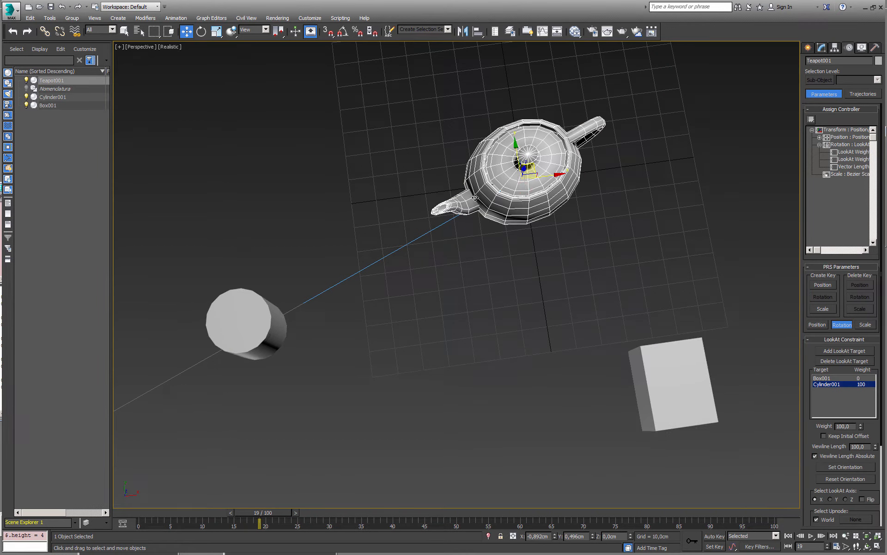
{"action": "left_click", "coordinate": [827, 378]}
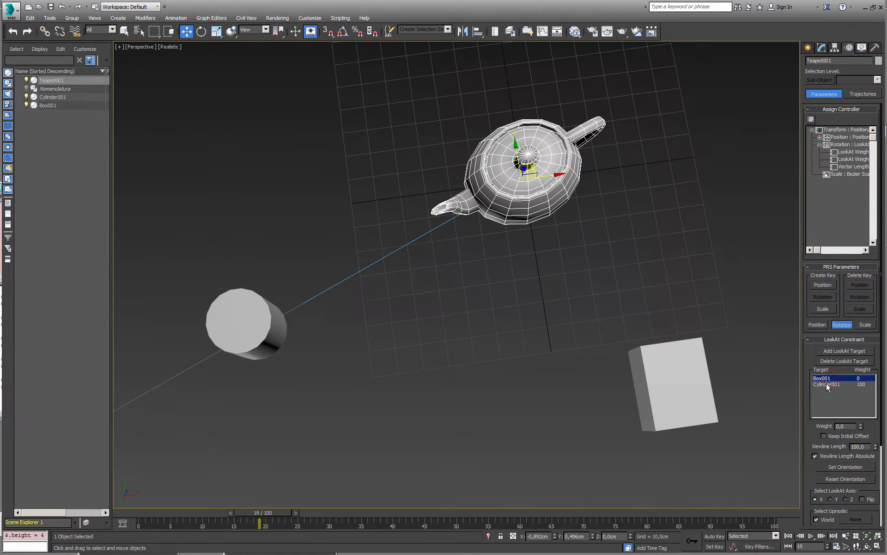
{"action": "left_click", "coordinate": [825, 384]}
{"action": "left_click", "coordinate": [827, 378]}
{"action": "left_click", "coordinate": [844, 361]}
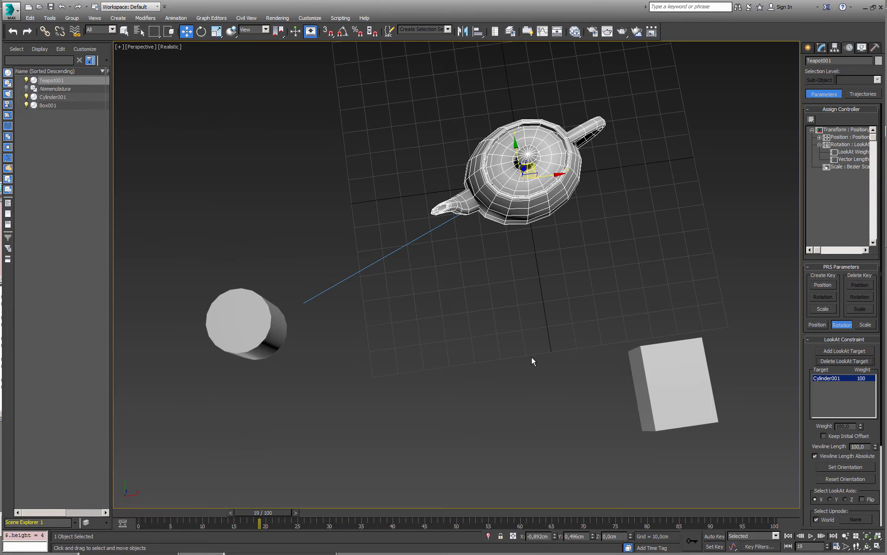
Move the cylinder across the ground plane to the front of the grid, testing it as the only LookAt target
{"action": "middle_click_drag", "start_coordinate": [531, 356], "coordinate": [548, 324], "text": "alt"}
{"action": "scroll", "coordinate": [549, 328], "scroll_direction": "down", "scroll_amount": 3}
{"action": "left_click_drag", "start_coordinate": [372, 326], "coordinate": [456, 384]}
Assign a Position List controller to the teapot's Position track
{"action": "left_click", "coordinate": [530, 246]}
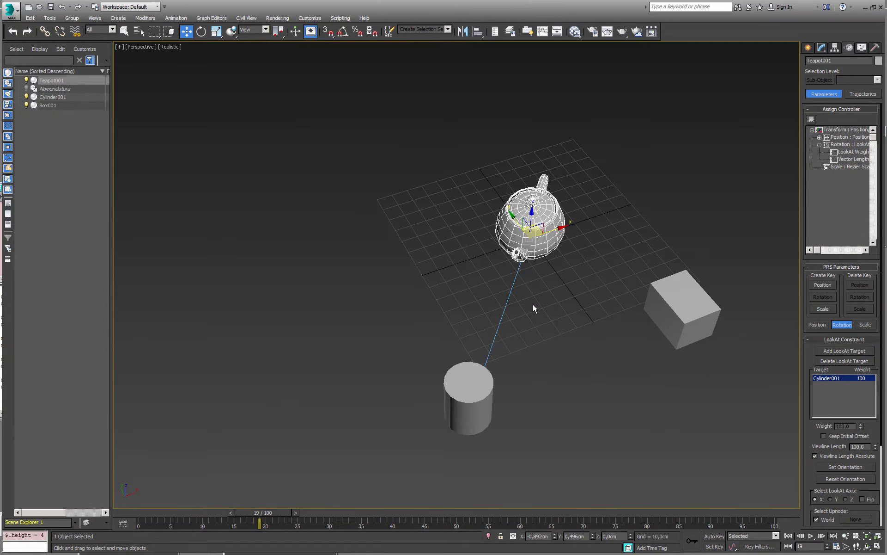
{"action": "middle_click_drag", "start_coordinate": [669, 298], "coordinate": [575, 294]}
{"action": "left_click", "coordinate": [849, 137]}
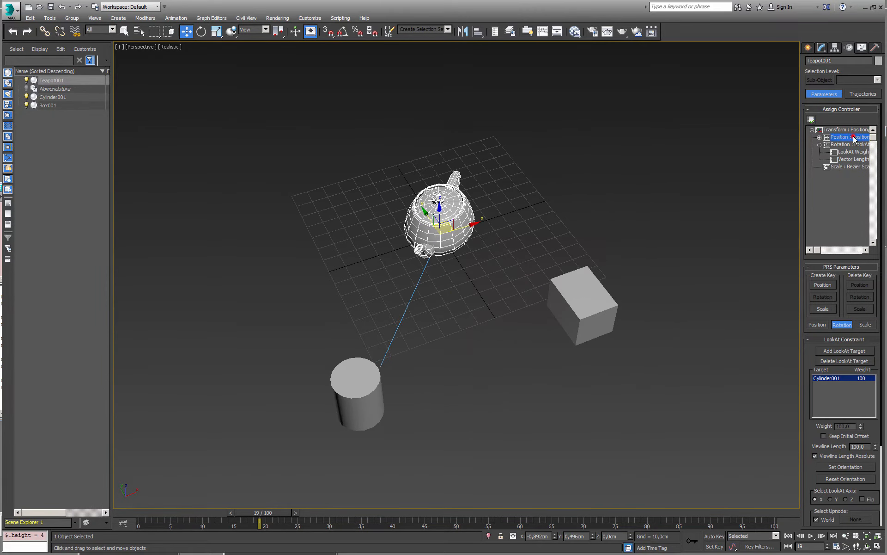
{"action": "left_click", "coordinate": [820, 249]}
{"action": "mouse_move", "coordinate": [821, 249]}
{"action": "left_mouse_down"}
{"action": "mouse_move", "coordinate": [831, 249]}
{"action": "mouse_move", "coordinate": [824, 249]}
{"action": "left_mouse_up"}
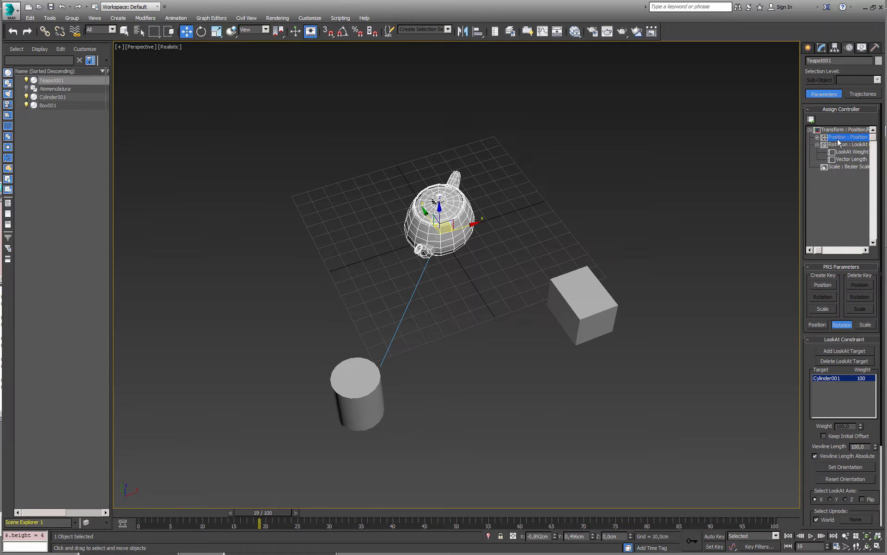
{"action": "left_click", "coordinate": [811, 120]}
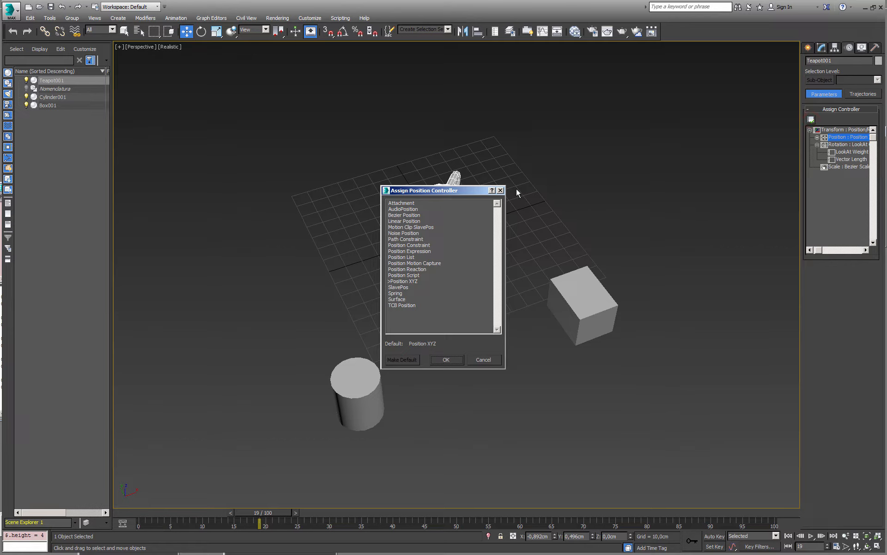
{"action": "left_click_drag", "start_coordinate": [486, 191], "coordinate": [339, 167]}
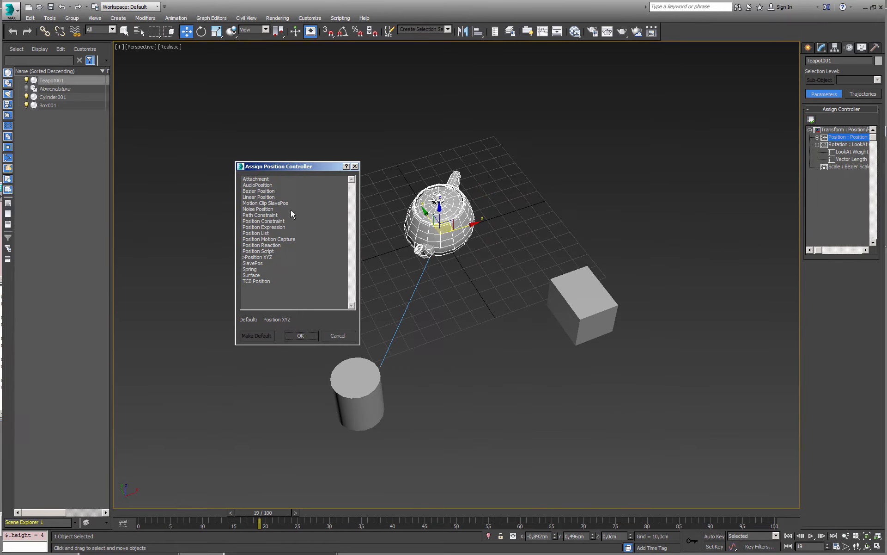
{"action": "left_click", "coordinate": [263, 233]}
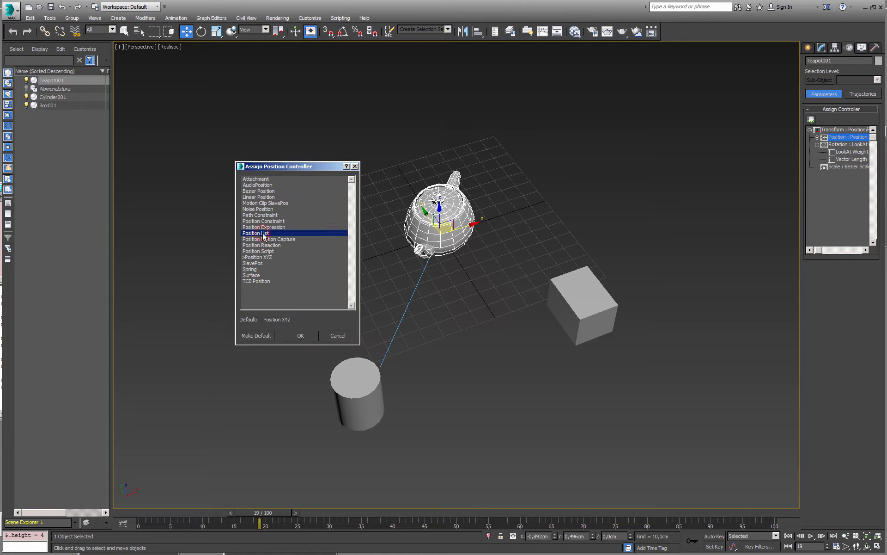
{"action": "left_click", "coordinate": [301, 335]}
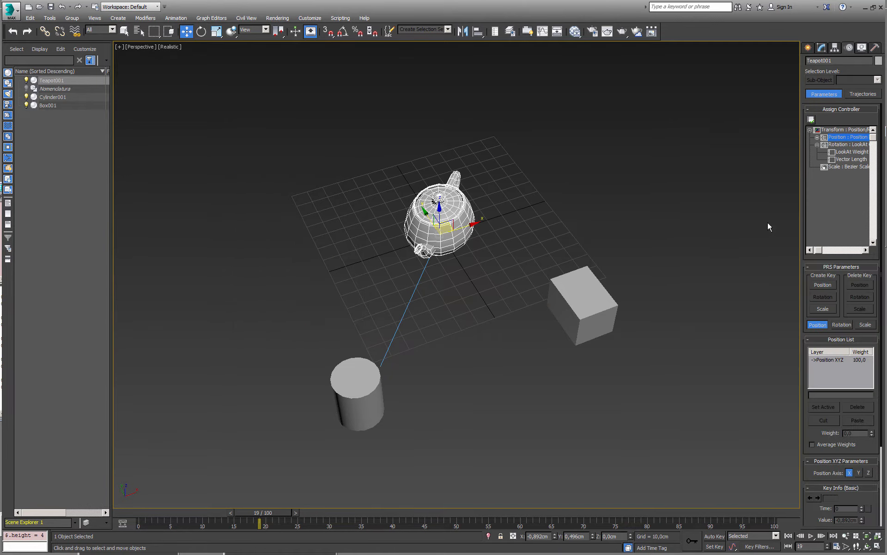
Add a Position Constraint to the Available slot of the teapot's Position List
{"action": "left_click", "coordinate": [817, 137]}
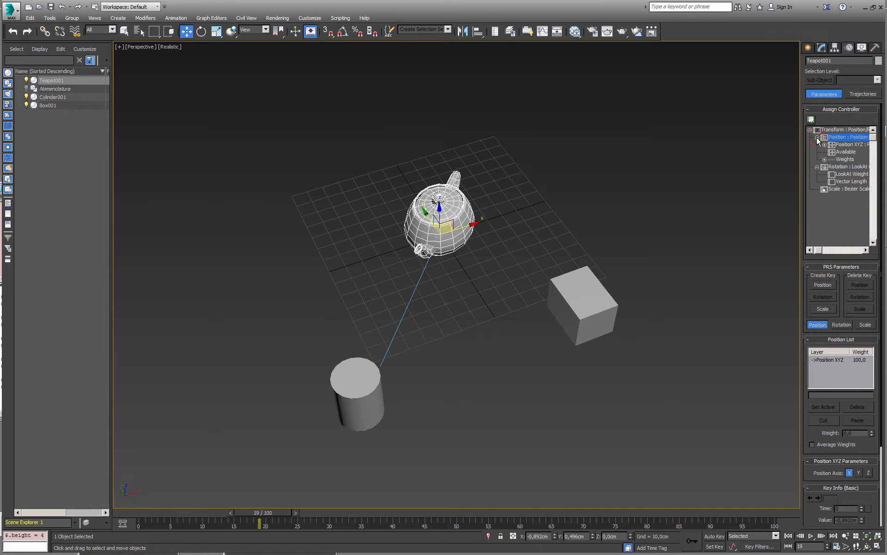
{"action": "left_click", "coordinate": [833, 360]}
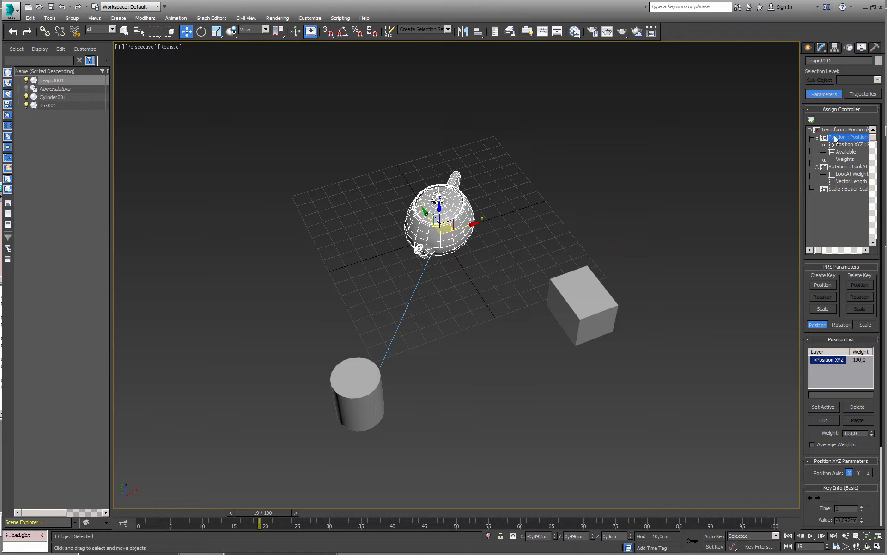
{"action": "left_click_drag", "start_coordinate": [820, 252], "coordinate": [831, 252]}
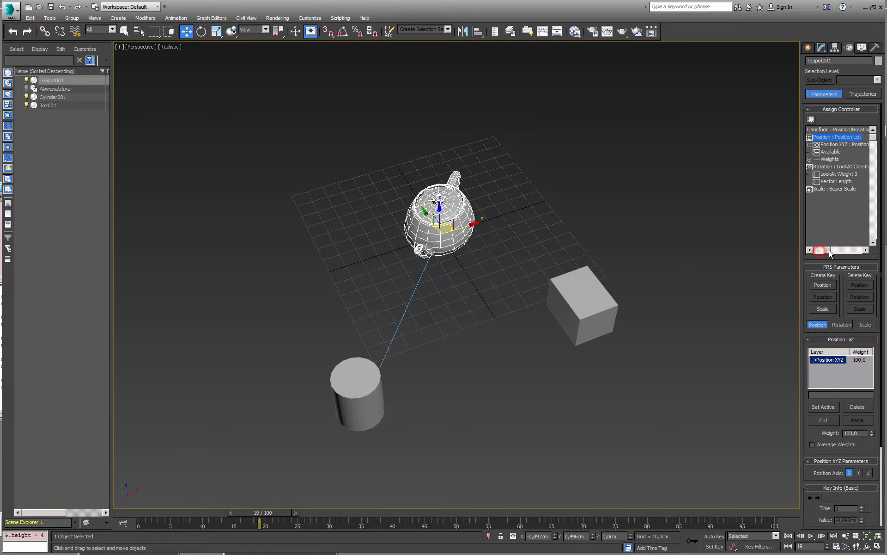
{"action": "left_click", "coordinate": [831, 145]}
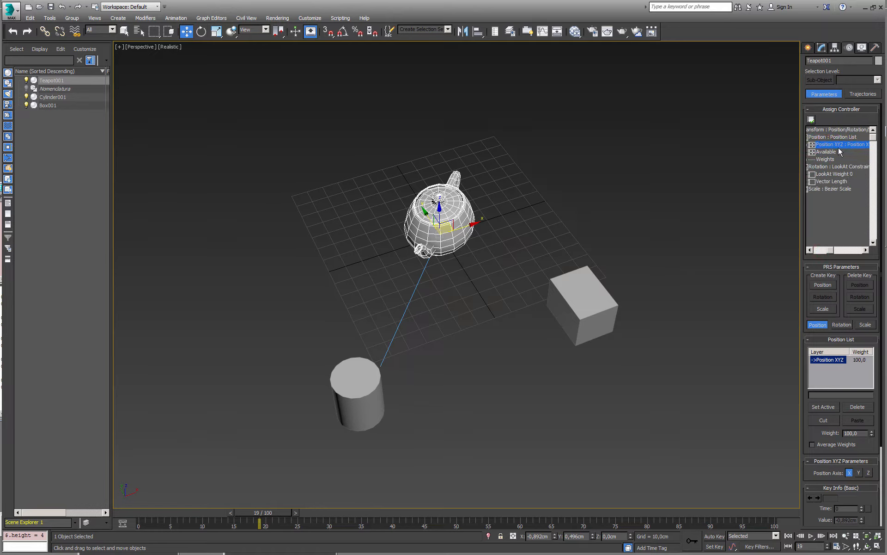
{"action": "left_click", "coordinate": [824, 153]}
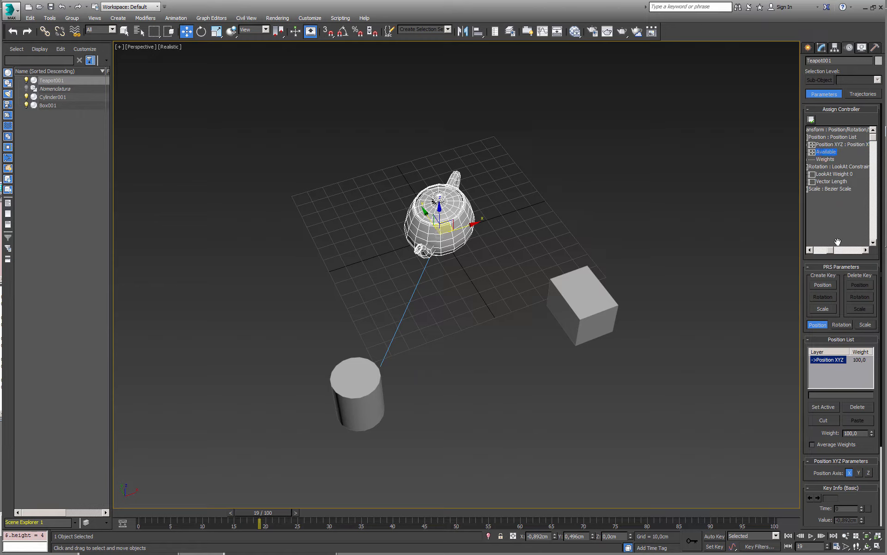
{"action": "left_click_drag", "start_coordinate": [831, 250], "coordinate": [826, 251]}
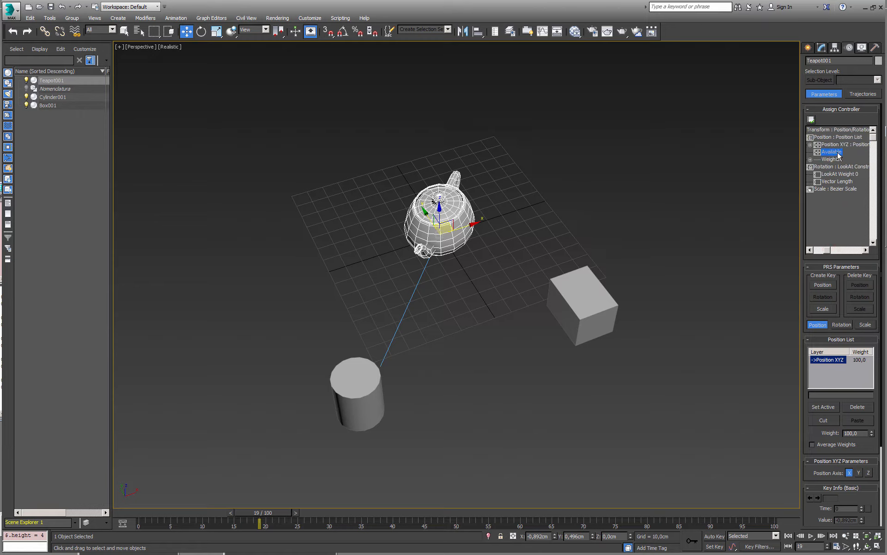
{"action": "left_click", "coordinate": [811, 119]}
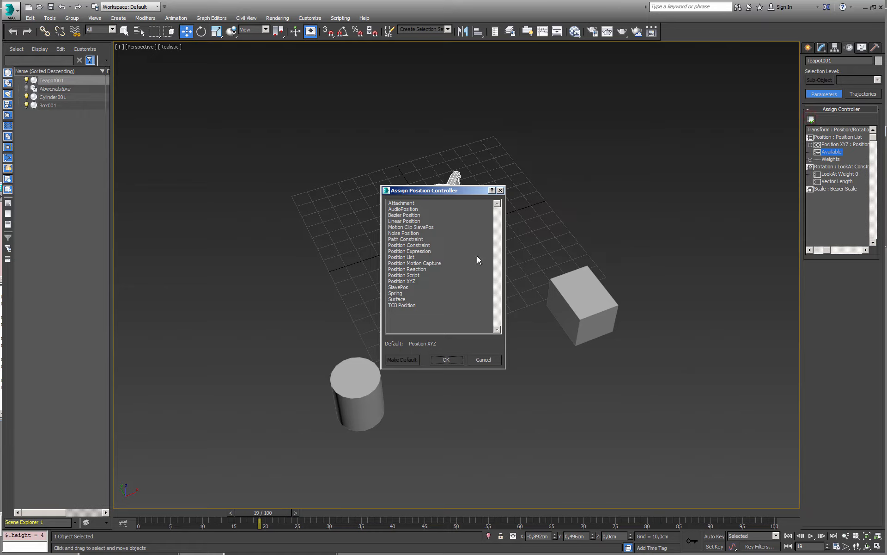
{"action": "left_click", "coordinate": [414, 246]}
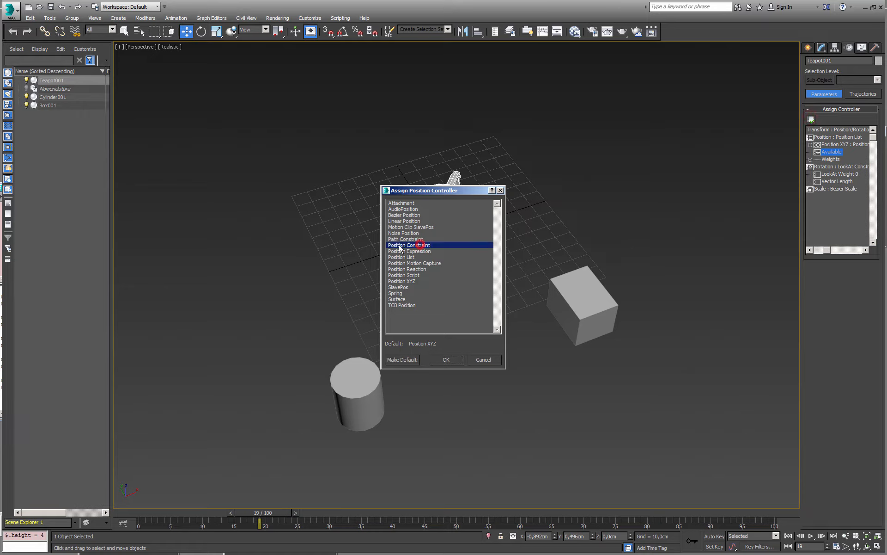
{"action": "left_click", "coordinate": [450, 359]}
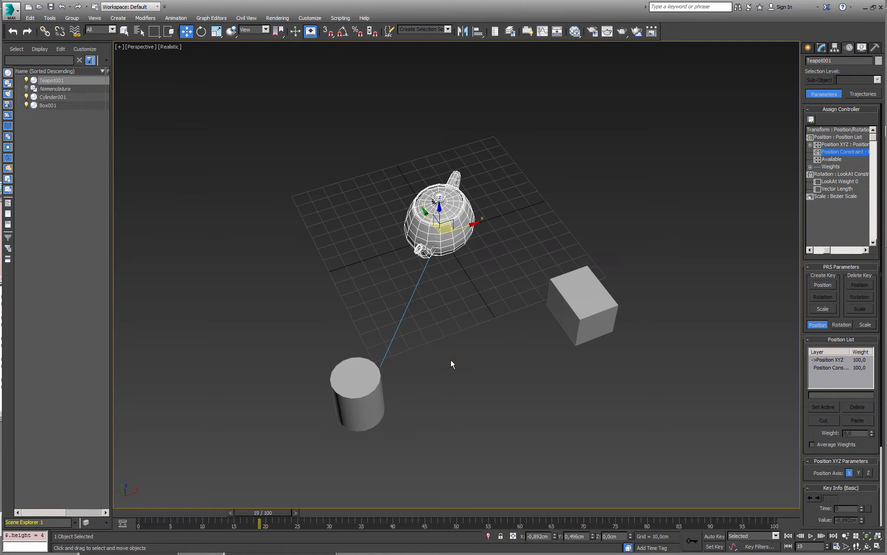
Make the Position Constraint the active layer in the teapot's Position List
{"action": "left_click", "coordinate": [841, 139]}
{"action": "left_click", "coordinate": [858, 144]}
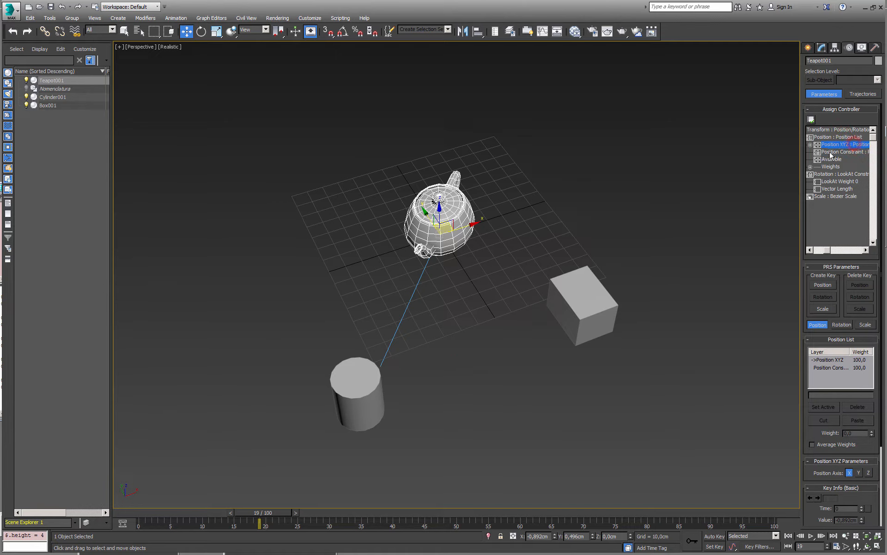
{"action": "left_click", "coordinate": [845, 152]}
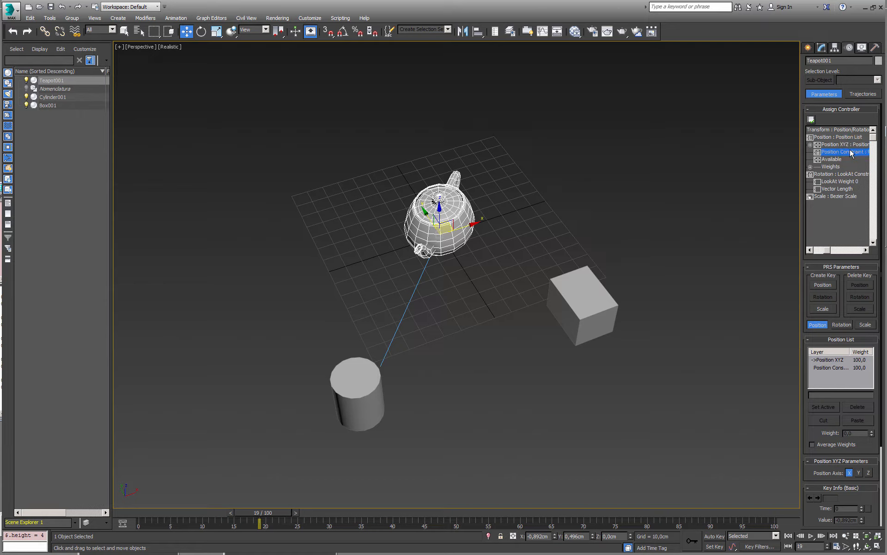
{"action": "left_click", "coordinate": [837, 160]}
{"action": "left_click", "coordinate": [828, 359]}
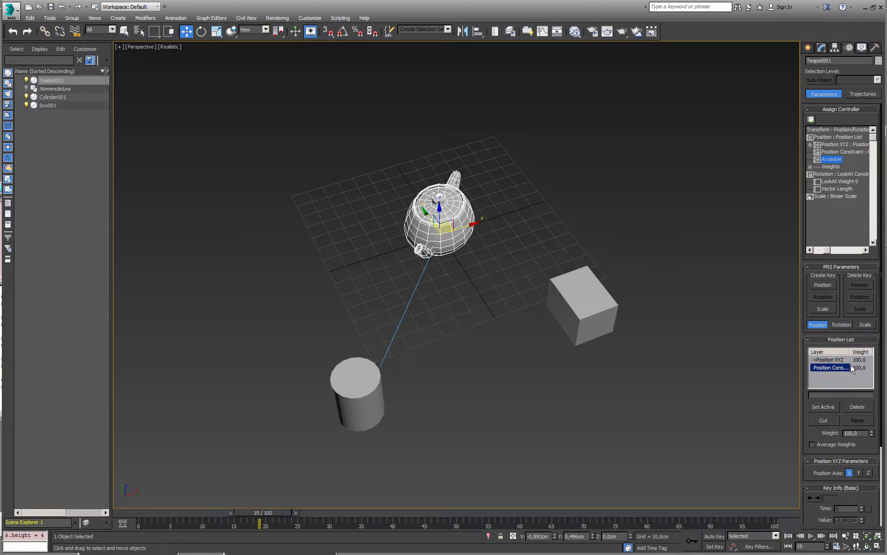
{"action": "left_click", "coordinate": [815, 360]}
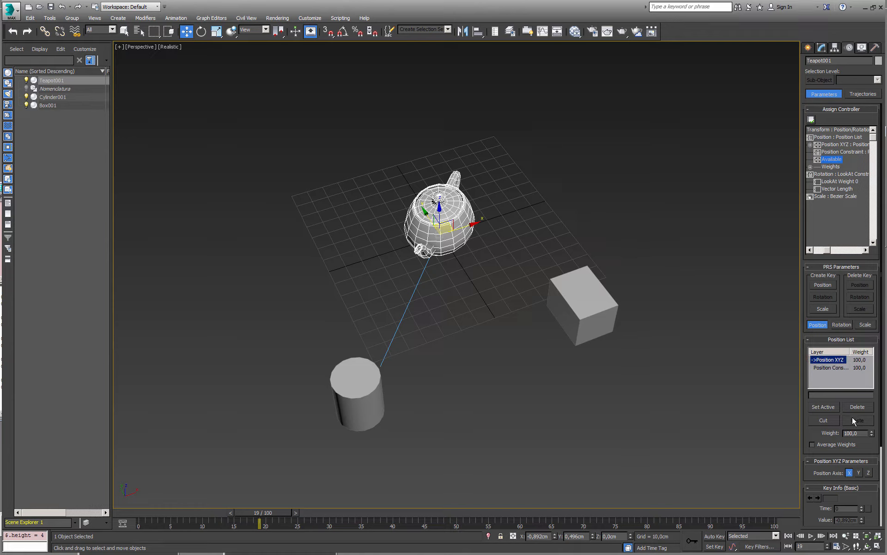
{"action": "scroll", "coordinate": [820, 406], "scroll_direction": "down", "scroll_amount": 3}
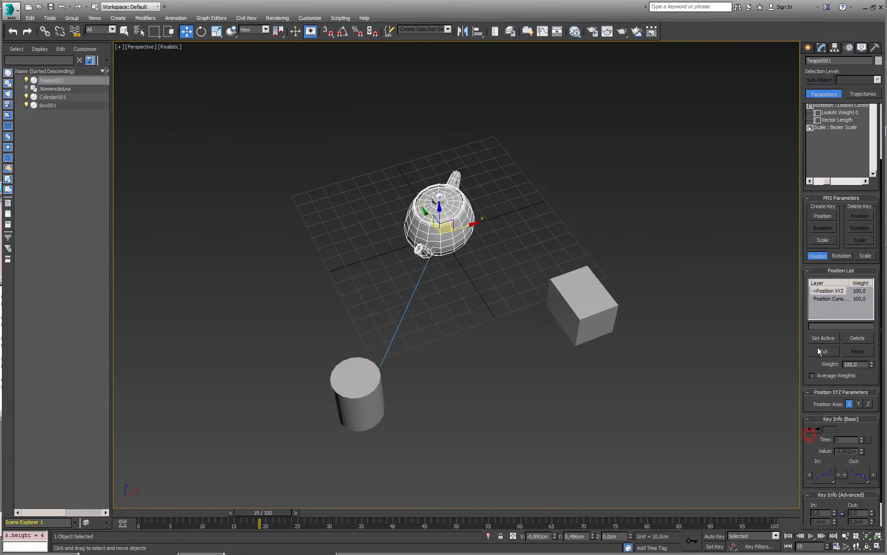
{"action": "left_click", "coordinate": [830, 298]}
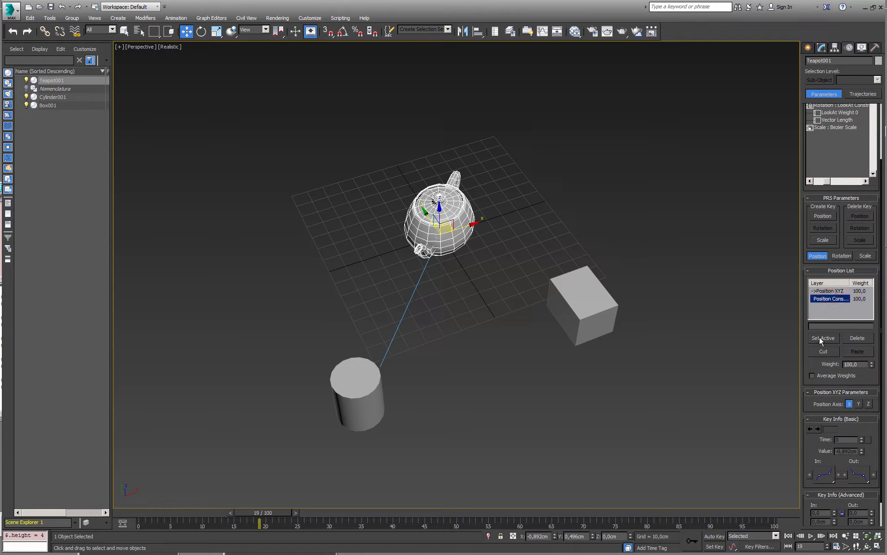
{"action": "left_click", "coordinate": [820, 338]}
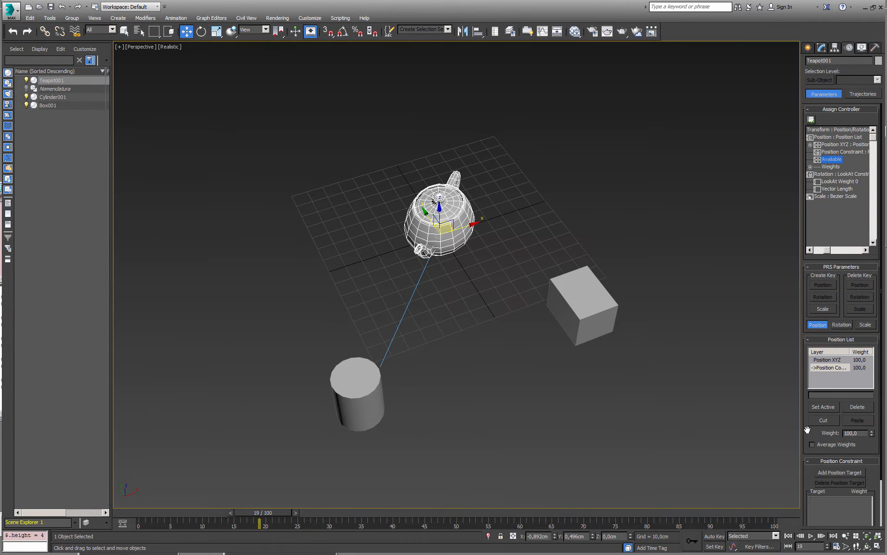
Add the box as the Position Constraint target and test it by moving the box to about X 63 cm, Y -58 cm
{"action": "left_click_drag", "start_coordinate": [808, 430], "coordinate": [813, 345]}
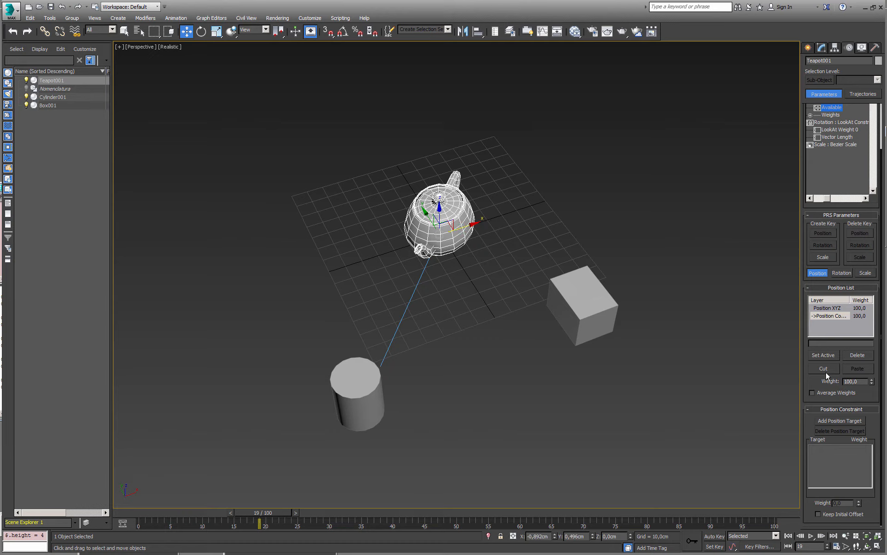
{"action": "left_click", "coordinate": [851, 421]}
{"action": "left_click", "coordinate": [585, 304]}
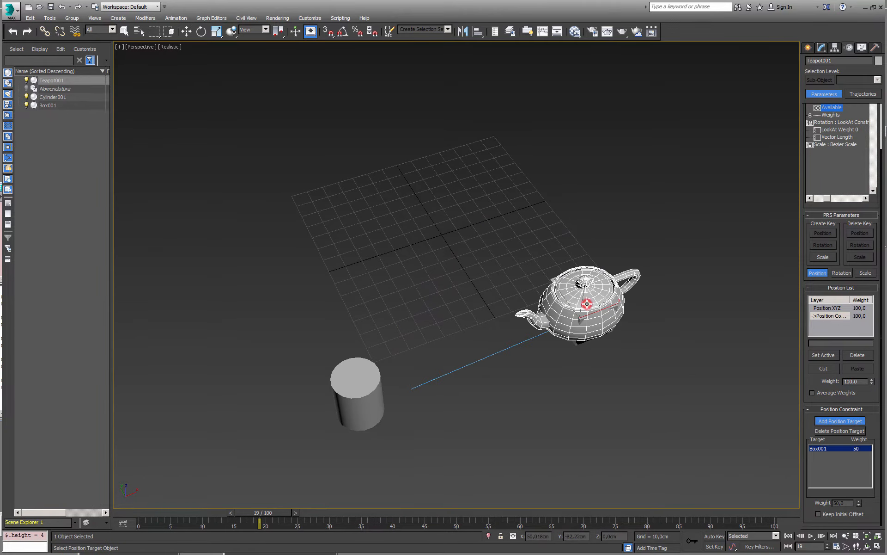
{"action": "right_click", "coordinate": [550, 282]}
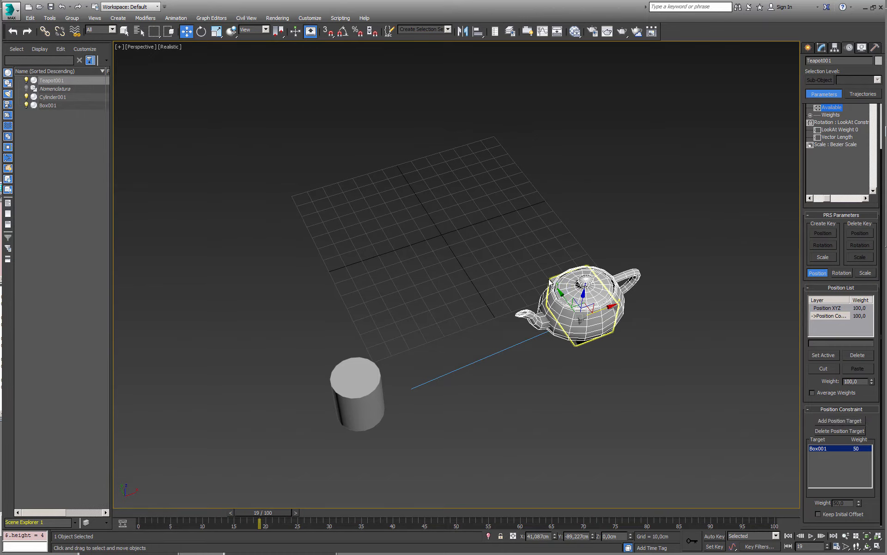
{"action": "left_click", "coordinate": [550, 282]}
{"action": "left_click_drag", "start_coordinate": [610, 307], "coordinate": [503, 274]}
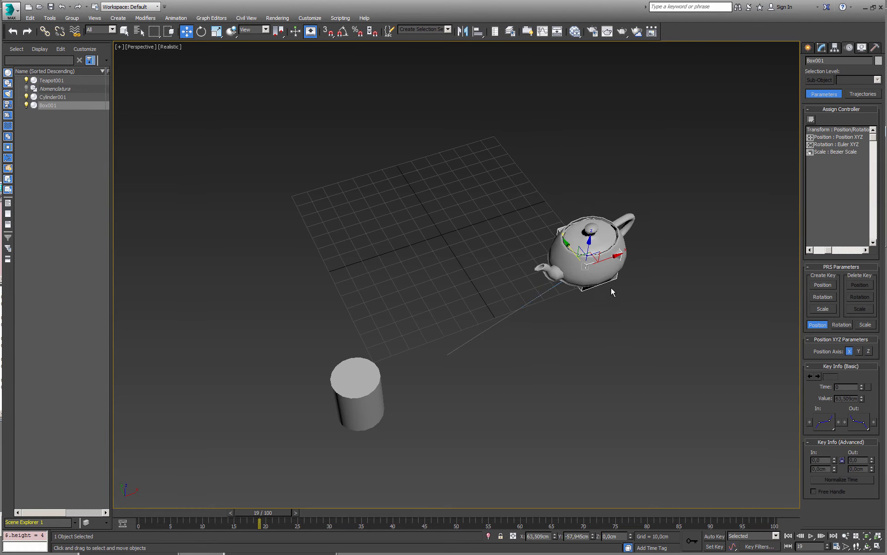
Enable Keep Initial Offset for the teapot's Position Constraint and move the box to about X 119.3 cm, Y -114.2 cm, Z -4.1 cm
{"action": "left_click", "coordinate": [605, 272]}
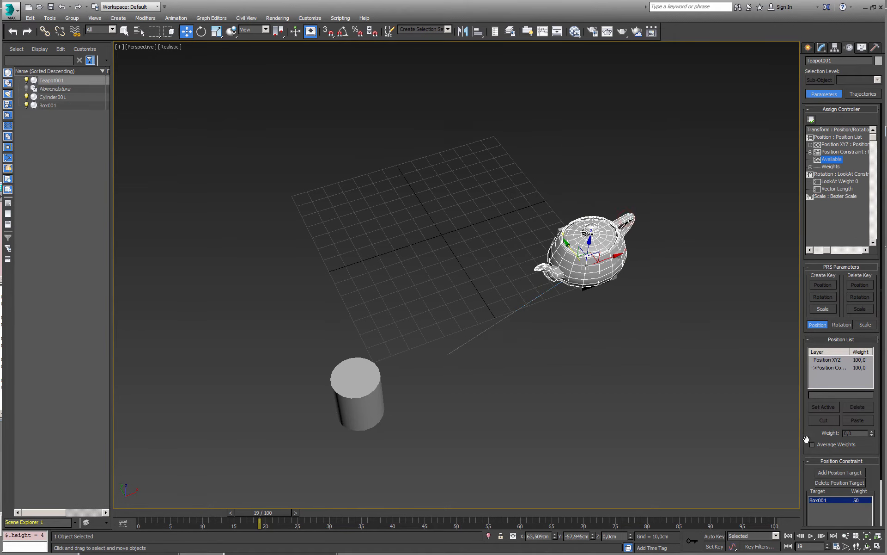
{"action": "scroll", "coordinate": [817, 430], "scroll_direction": "down", "scroll_amount": 3}
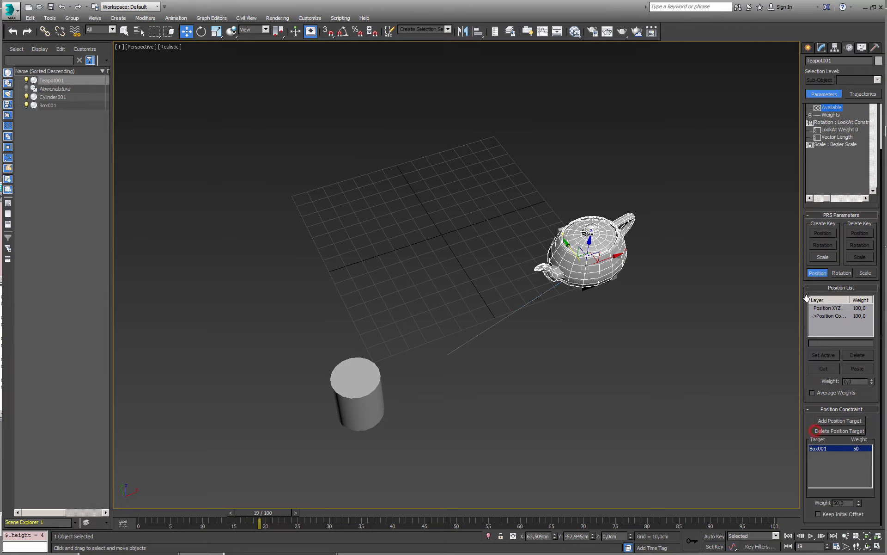
{"action": "left_click", "coordinate": [817, 514]}
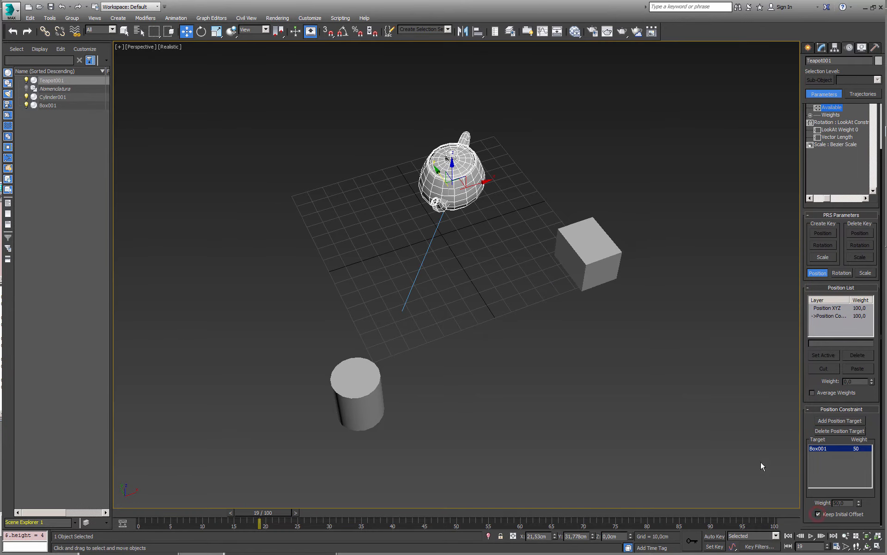
{"action": "left_click", "coordinate": [590, 250]}
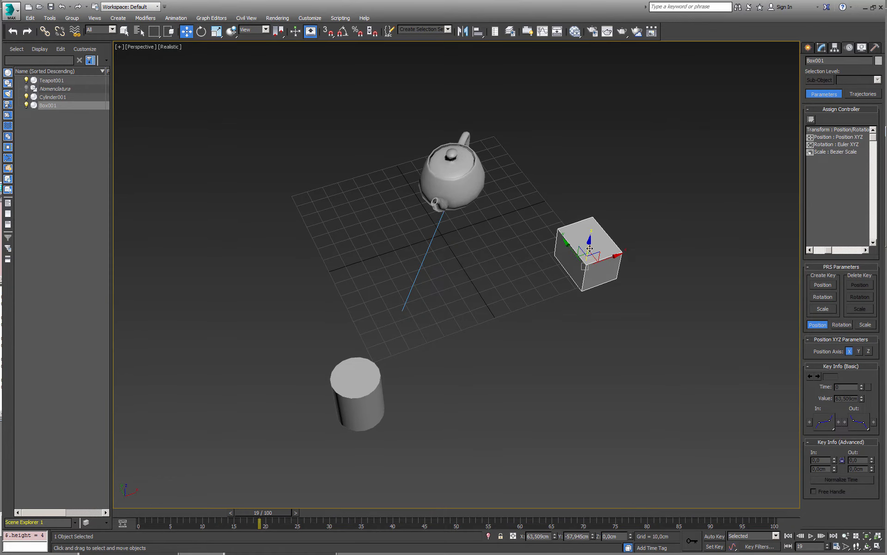
{"action": "left_click_drag", "start_coordinate": [589, 248], "coordinate": [726, 311]}
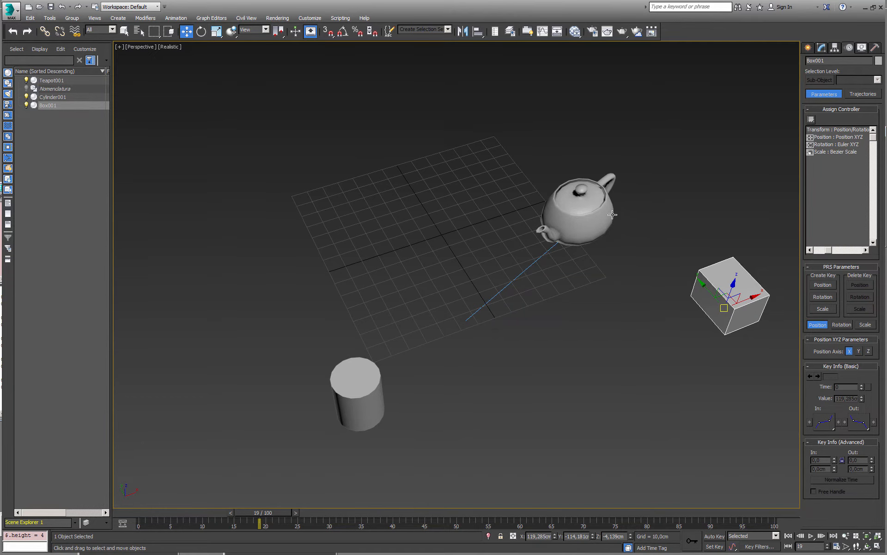
Set the weight of the teapot's Position Constraint layer to 0 in the Position List
{"action": "left_click", "coordinate": [596, 216]}
{"action": "left_click", "coordinate": [829, 367]}
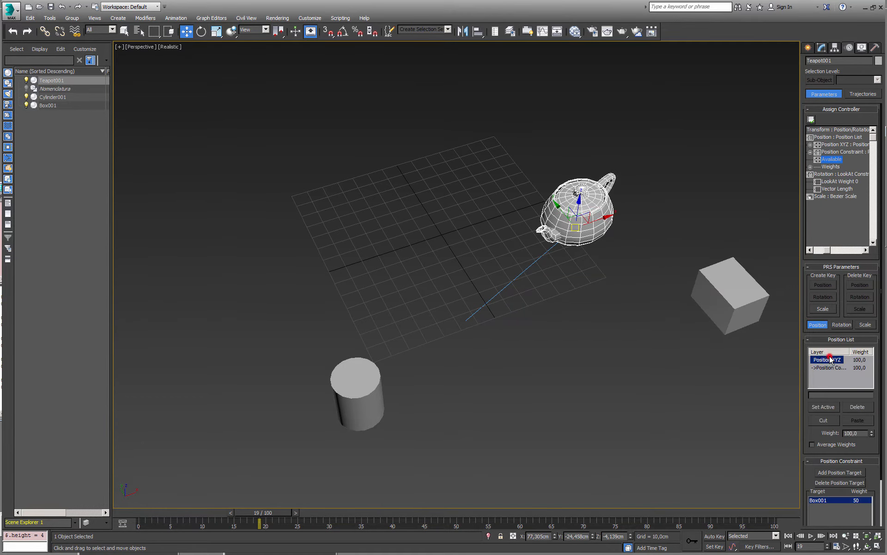
{"action": "scroll", "coordinate": [851, 387], "scroll_direction": "down", "scroll_amount": 3}
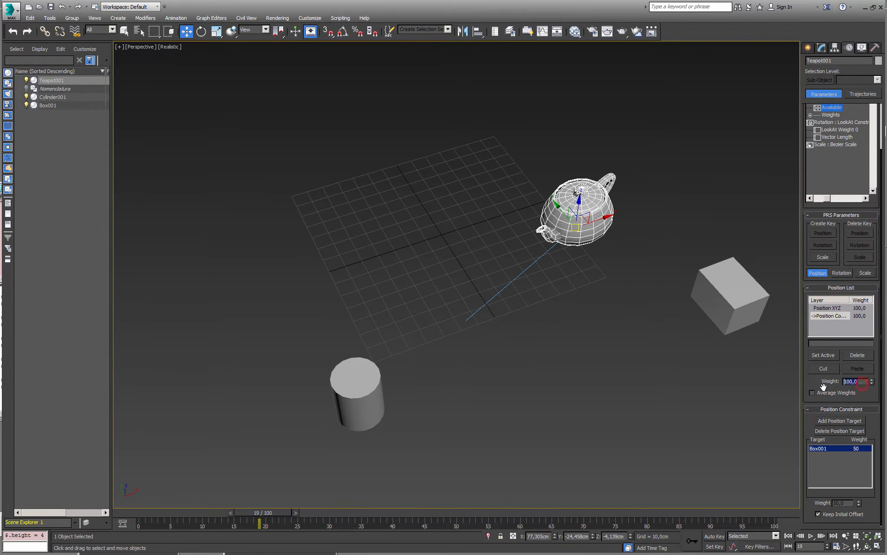
{"action": "right_click", "coordinate": [872, 383]}
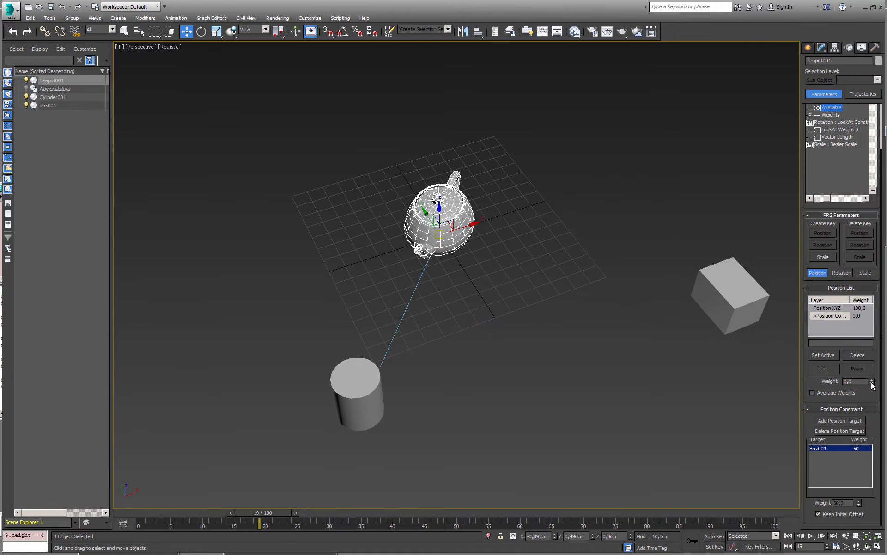
Make Position XYZ the teapot's active position layer and move the teapot to about X 22.6 cm, Y -10.6 cm, Z 0.7 cm
{"action": "left_click", "coordinate": [827, 308]}
{"action": "left_click", "coordinate": [825, 356]}
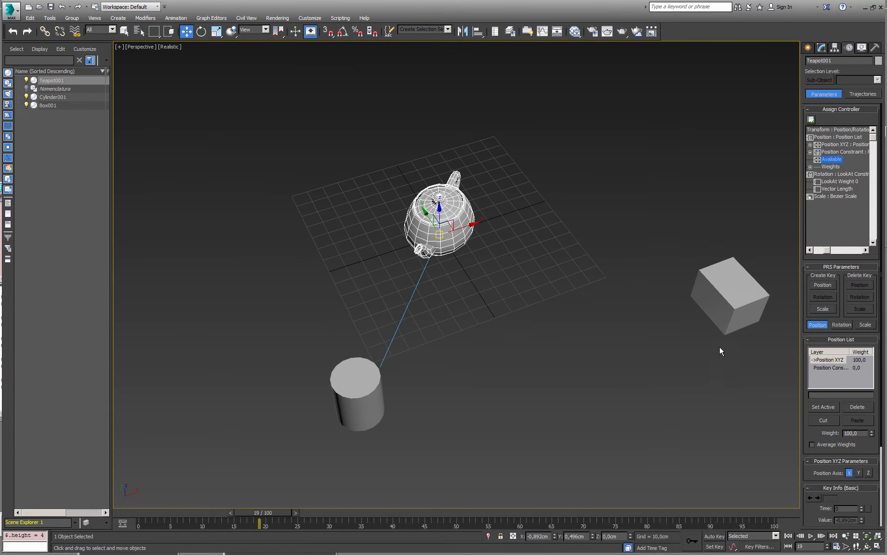
{"action": "left_click_drag", "start_coordinate": [465, 228], "coordinate": [485, 235]}
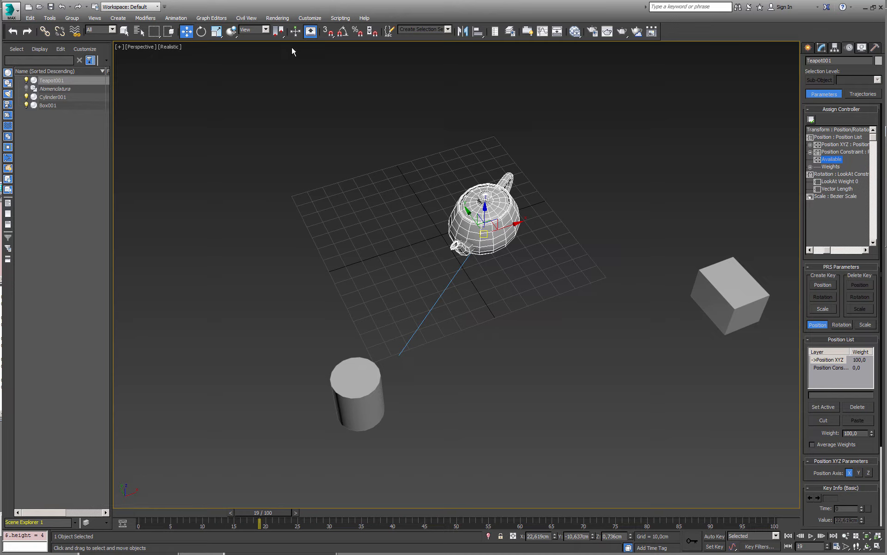
{"action": "left_click", "coordinate": [176, 18]}
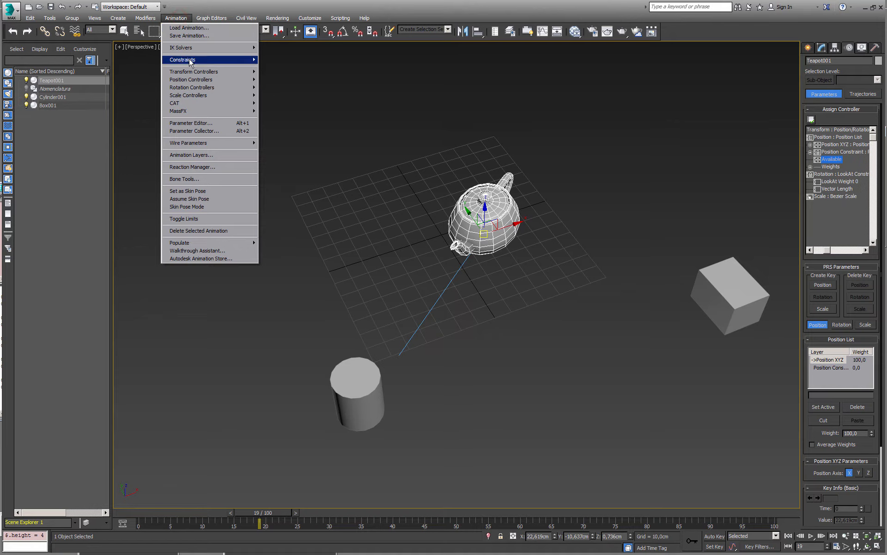
{"action": "mouse_move", "coordinate": [177, 60]}
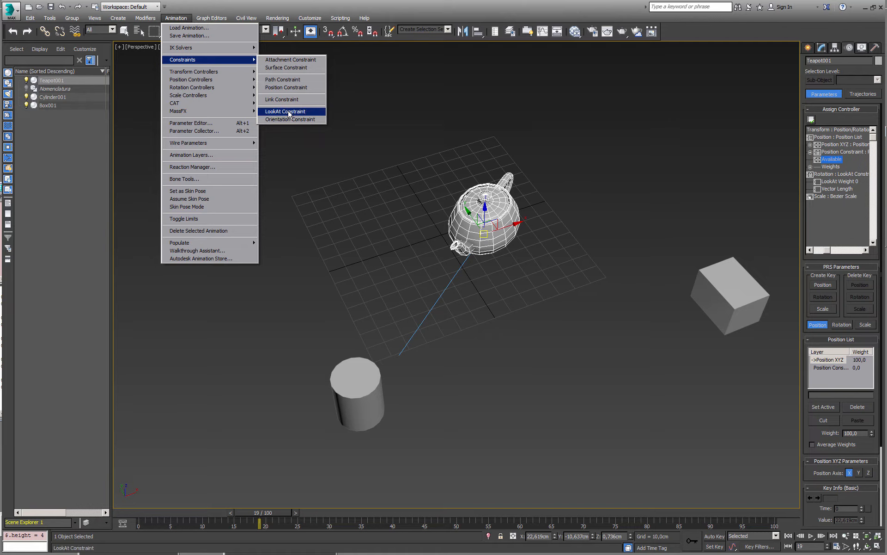
{"action": "right_click", "coordinate": [345, 124]}
{"action": "left_click", "coordinate": [429, 179]}
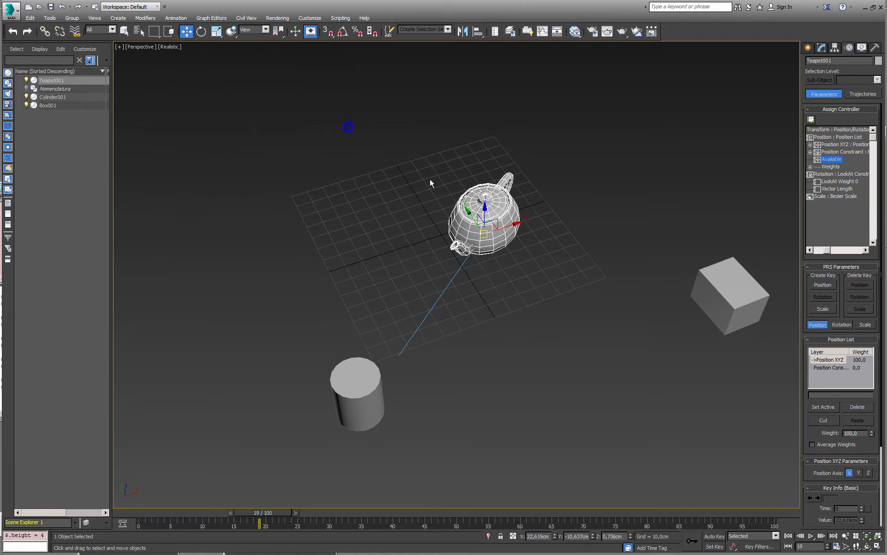
Create a second teapot with a radius of about 19.4 cm between the cylinder and the box, in front of the grid
{"action": "middle_click_drag", "start_coordinate": [446, 197], "coordinate": [344, 162]}
{"action": "scroll", "coordinate": [415, 185], "scroll_direction": "down", "scroll_amount": 4}
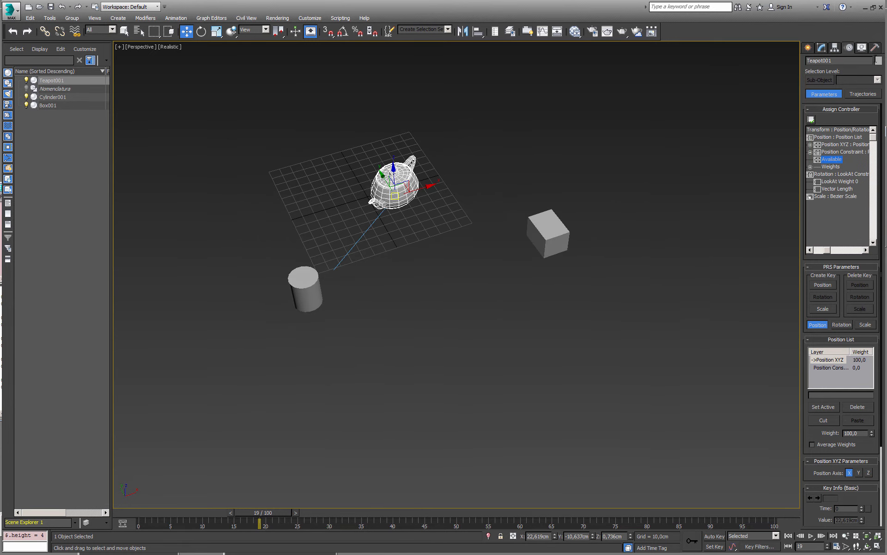
{"action": "left_click", "coordinate": [807, 47]}
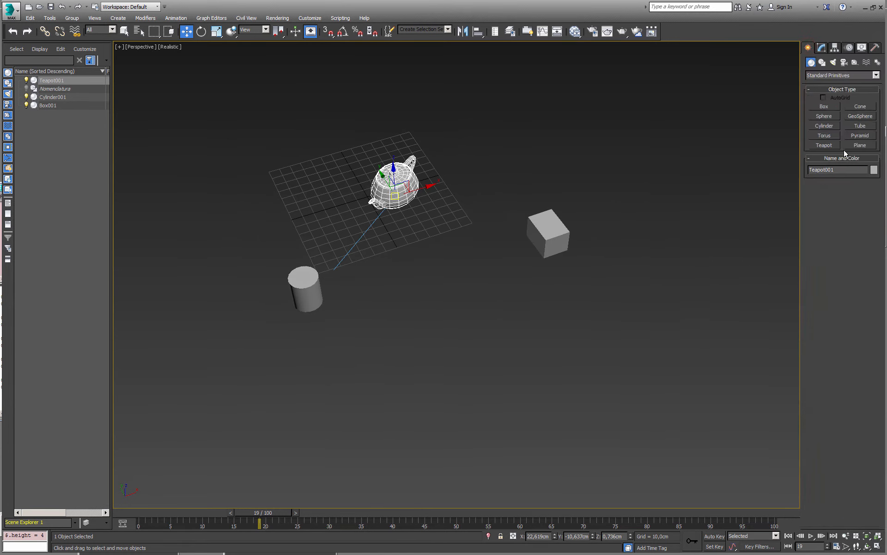
{"action": "left_click", "coordinate": [829, 145]}
{"action": "left_click_drag", "start_coordinate": [447, 319], "coordinate": [460, 337]}
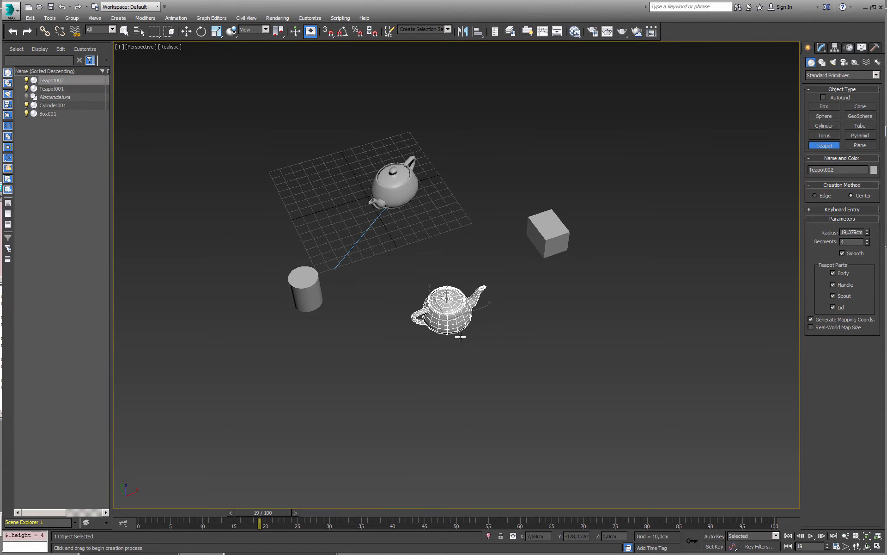
Apply an Orientation Constraint to the new teapot with the box as its target
{"action": "left_click", "coordinate": [177, 18]}
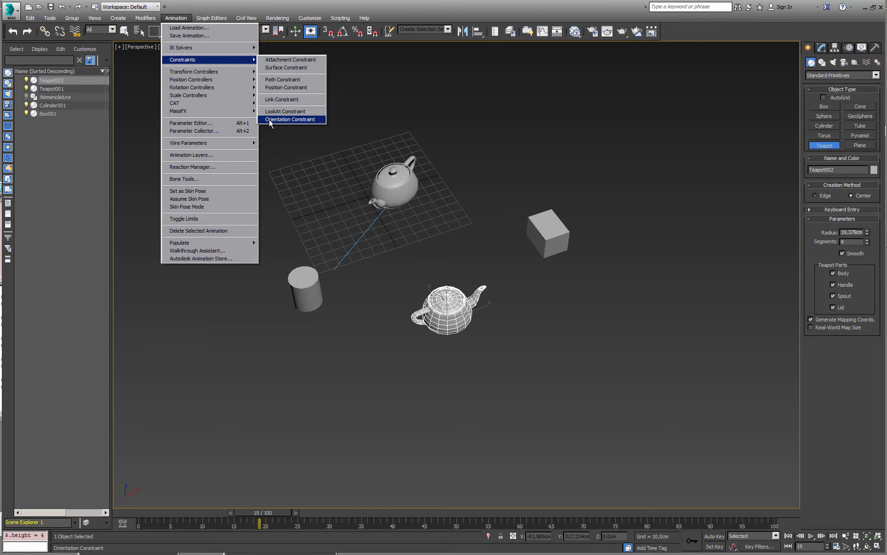
{"action": "left_click", "coordinate": [297, 120]}
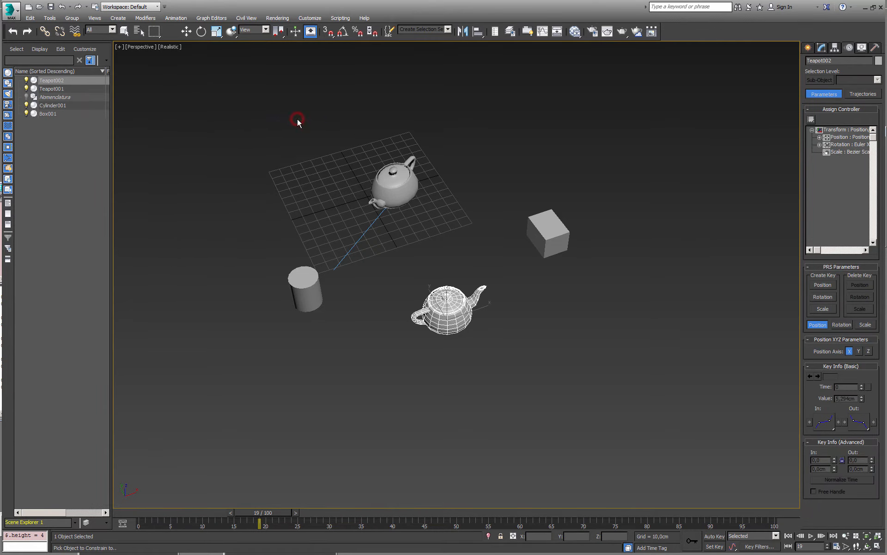
{"action": "left_click", "coordinate": [550, 229]}
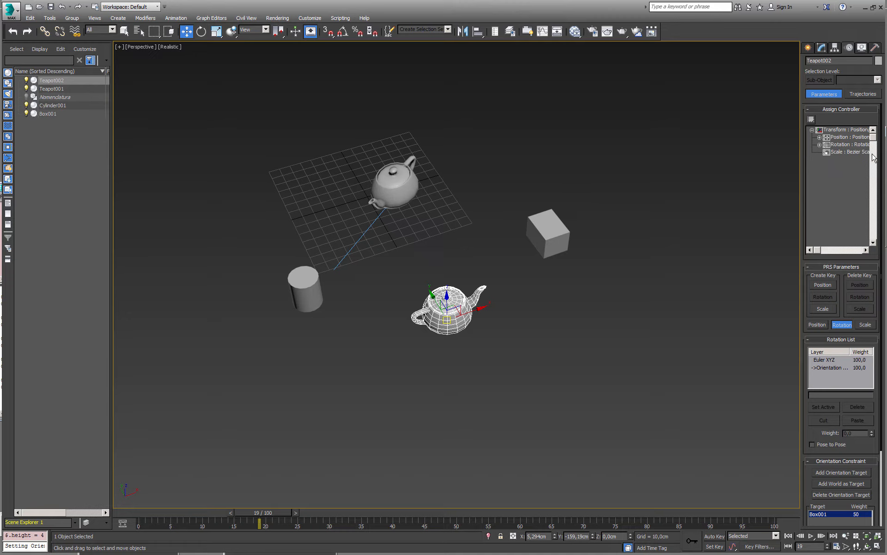
Expand the new teapot's Rotation List and examine its Euler XYZ and Orientation Constraint layers and the constraint's target settings
{"action": "left_click", "coordinate": [820, 144]}
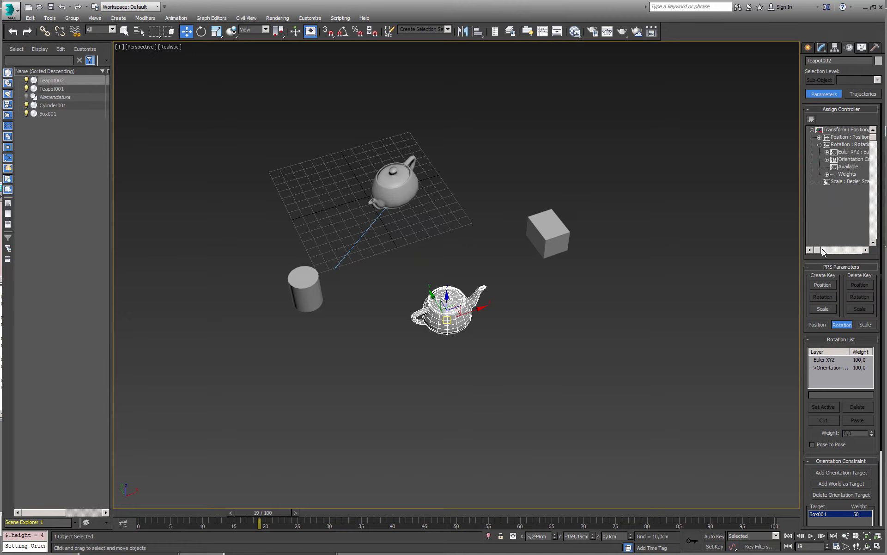
{"action": "left_click_drag", "start_coordinate": [819, 251], "coordinate": [831, 250]}
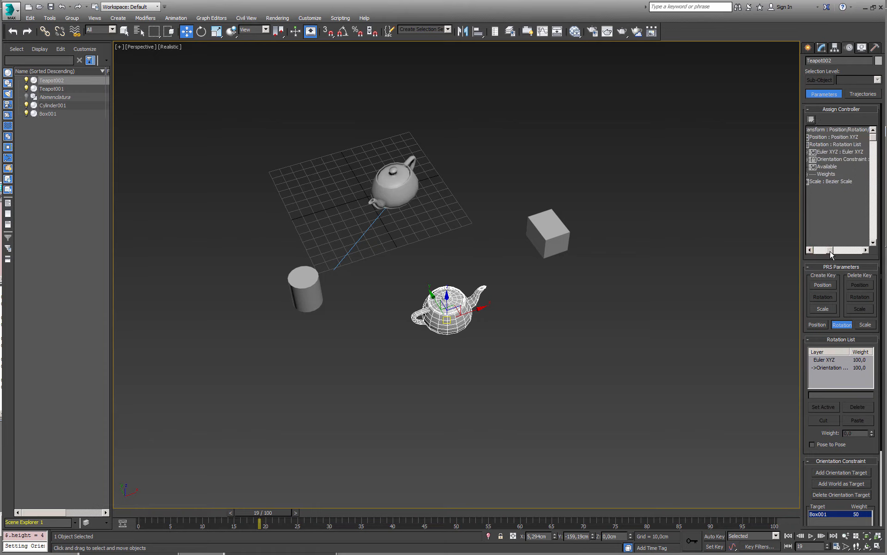
{"action": "left_click", "coordinate": [852, 144]}
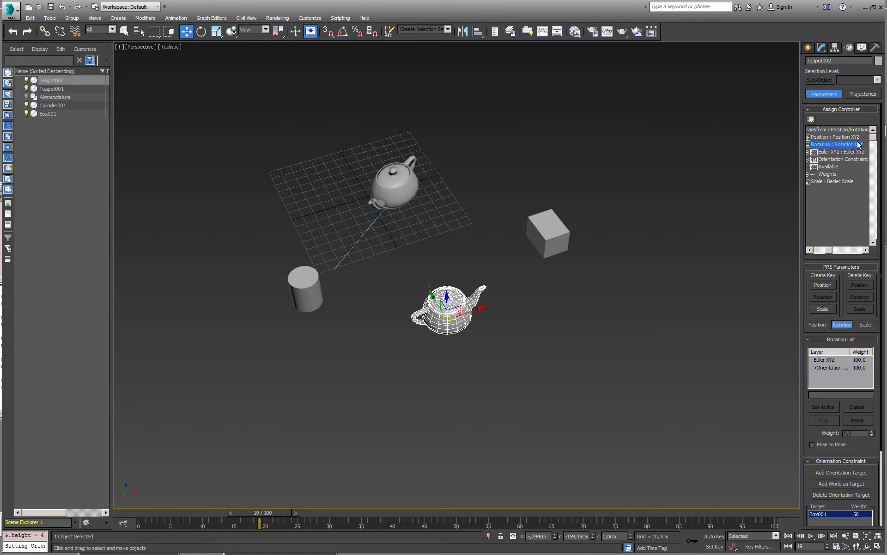
{"action": "left_click", "coordinate": [836, 152]}
{"action": "left_click", "coordinate": [824, 160]}
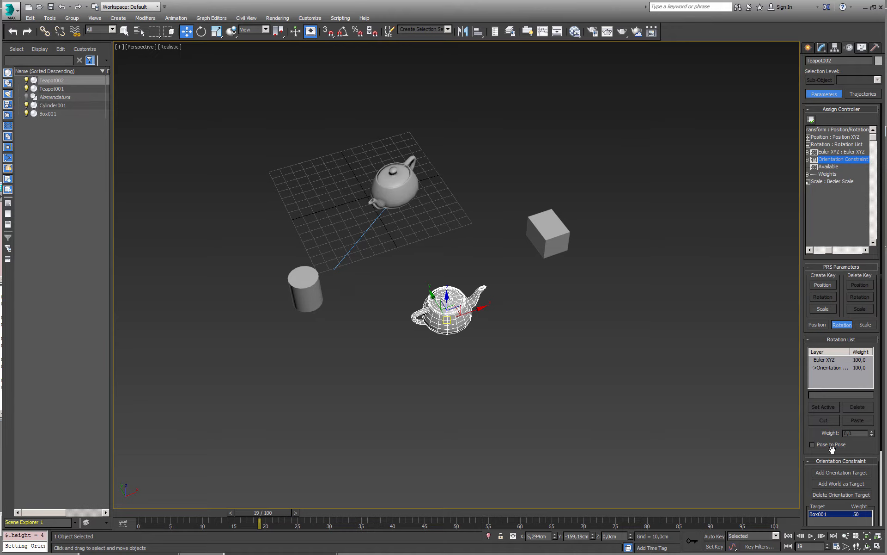
{"action": "left_click_drag", "start_coordinate": [859, 451], "coordinate": [860, 342]}
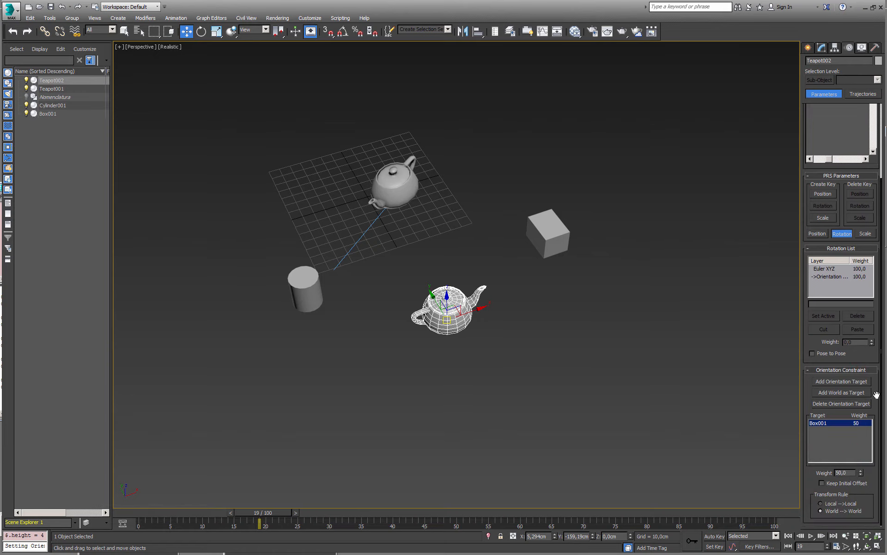
Rotate the box about 25 degrees around Z to test the new teapot's Orientation Constraint, leaving nothing selected
{"action": "left_click", "coordinate": [554, 252]}
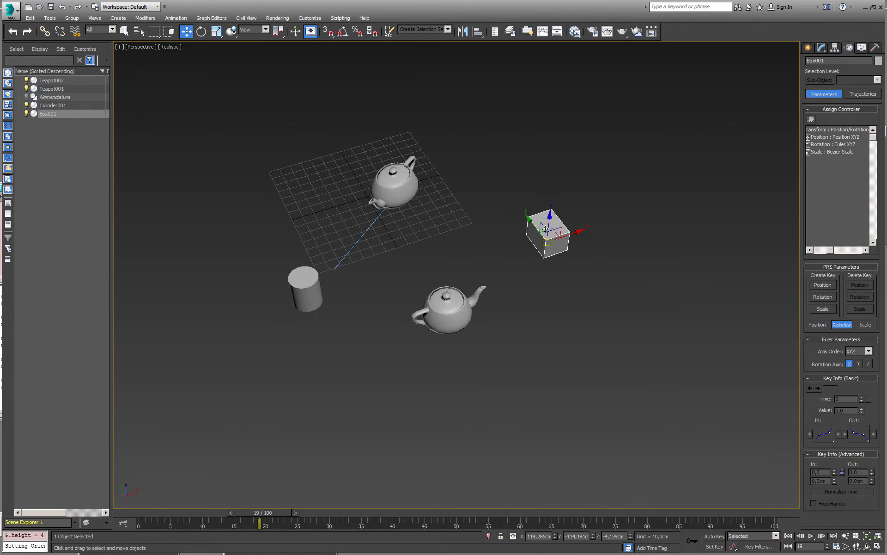
{"action": "key", "text": "e"}
{"action": "left_click_drag", "start_coordinate": [555, 257], "coordinate": [570, 270]}
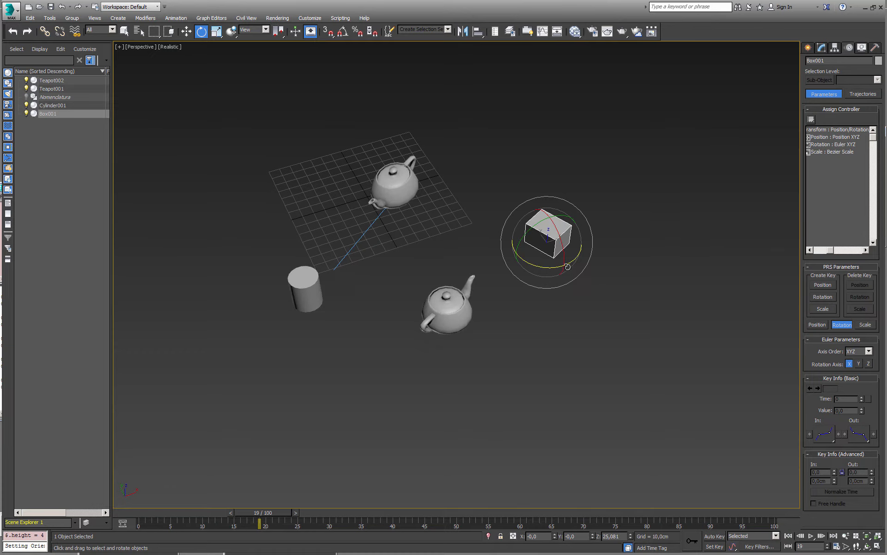
{"action": "left_click", "coordinate": [646, 256]}
Examine the default, animation and modeling quad menus in an empty area of the viewport, dismissing each without choosing a command
{"action": "middle_click_drag", "start_coordinate": [528, 227], "coordinate": [528, 262]}
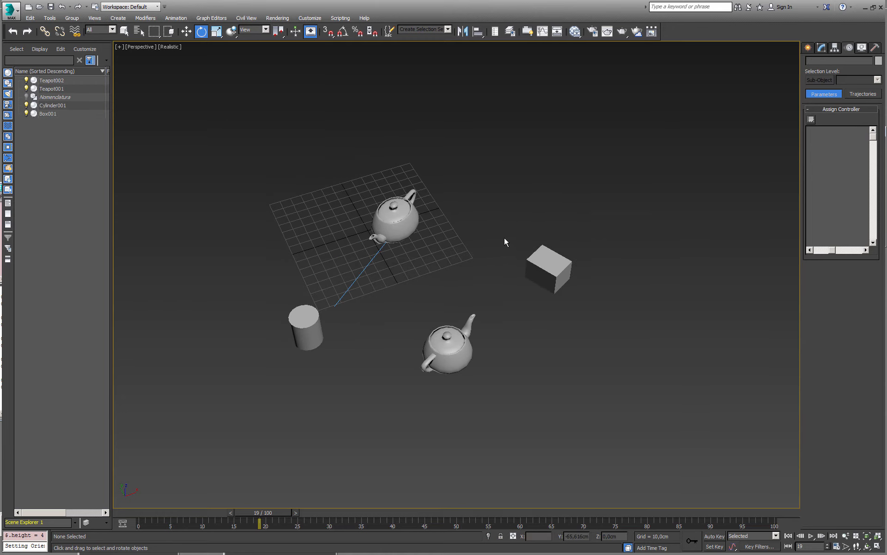
{"action": "right_click", "coordinate": [491, 215], "text": "alt"}
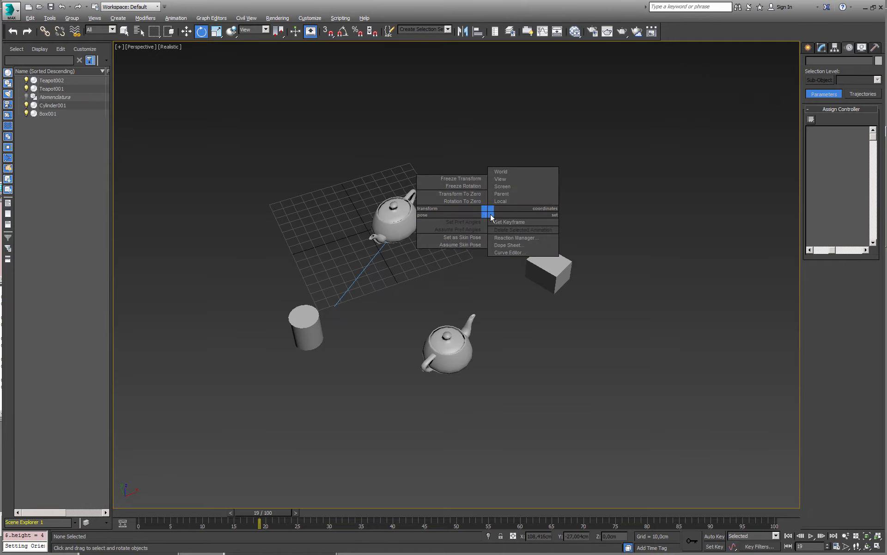
{"action": "left_click", "coordinate": [627, 202]}
{"action": "right_click", "coordinate": [533, 193]}
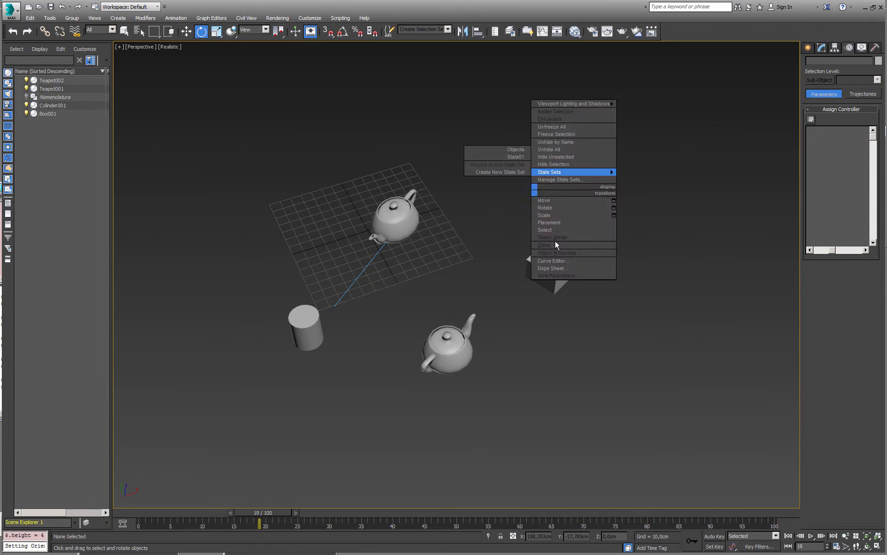
{"action": "left_click", "coordinate": [666, 254]}
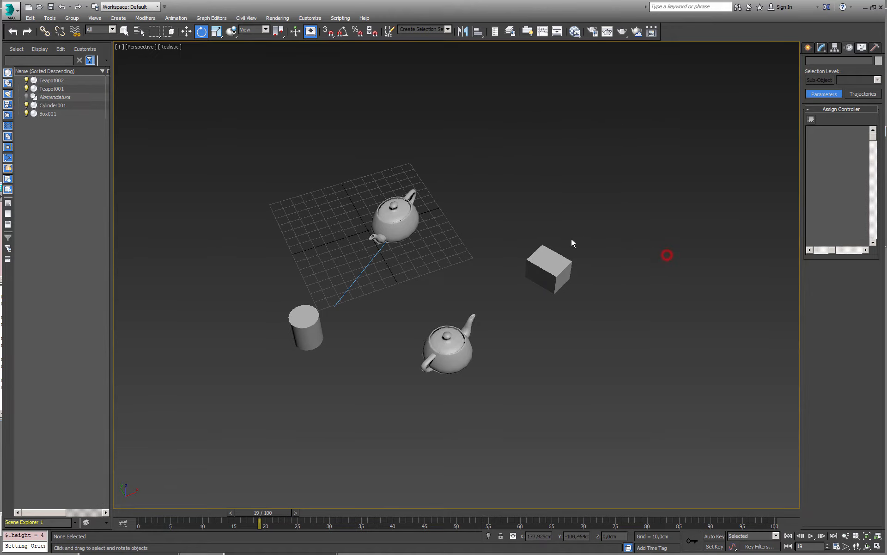
{"action": "right_click", "coordinate": [540, 231], "text": "ctrl"}
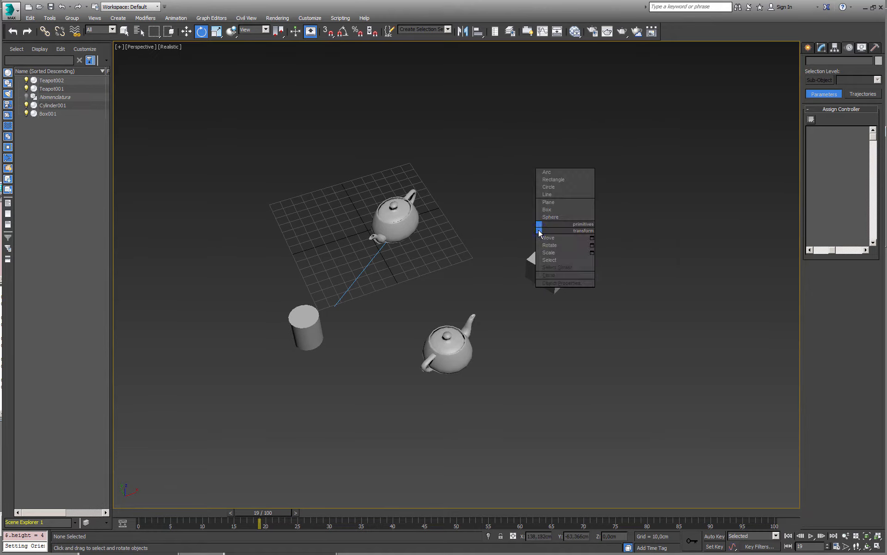
{"action": "left_click", "coordinate": [630, 246]}
{"action": "right_click", "coordinate": [509, 226], "text": "shift"}
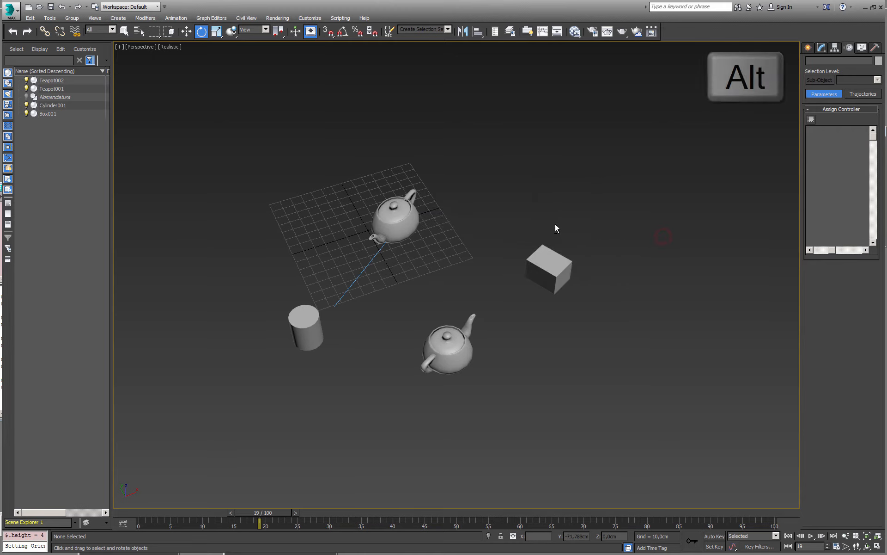
{"action": "right_click", "coordinate": [547, 209], "text": "alt"}
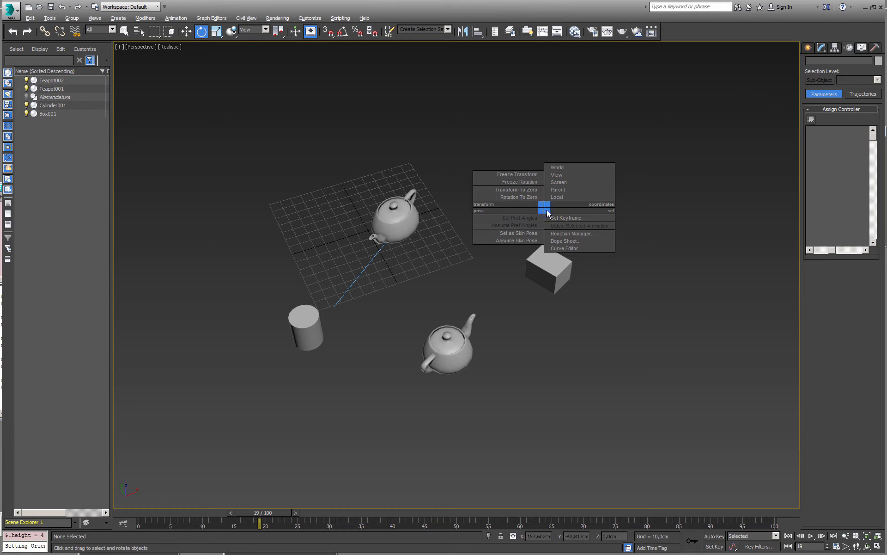
{"action": "left_click", "coordinate": [522, 130]}
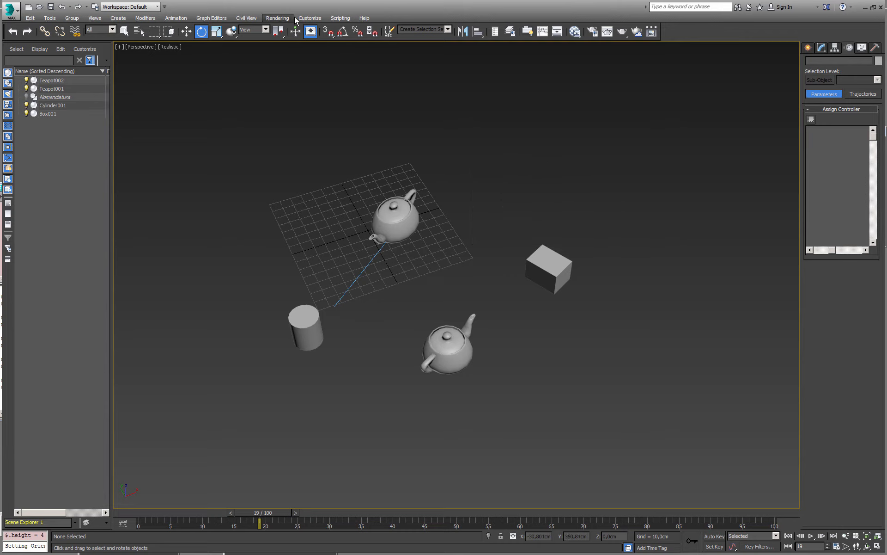
Open the Animation quad for customization and add a separator at the end of its set menu
{"action": "left_click", "coordinate": [312, 18]}
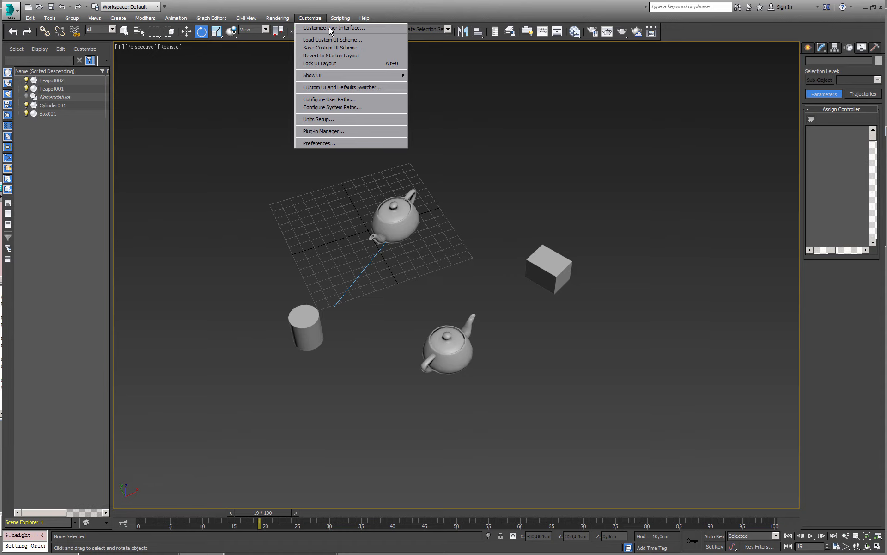
{"action": "left_click", "coordinate": [331, 28]}
{"action": "left_click_drag", "start_coordinate": [264, 141], "coordinate": [352, 121]}
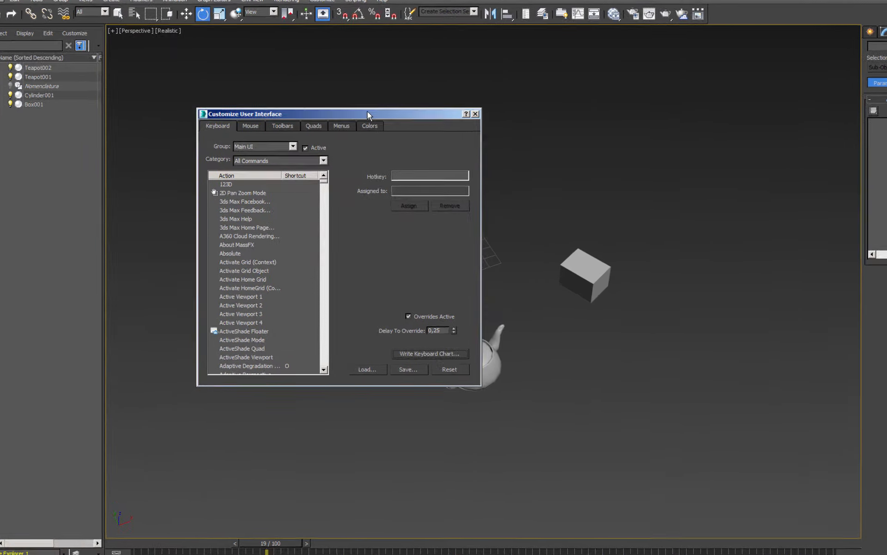
{"action": "left_click", "coordinate": [412, 59]}
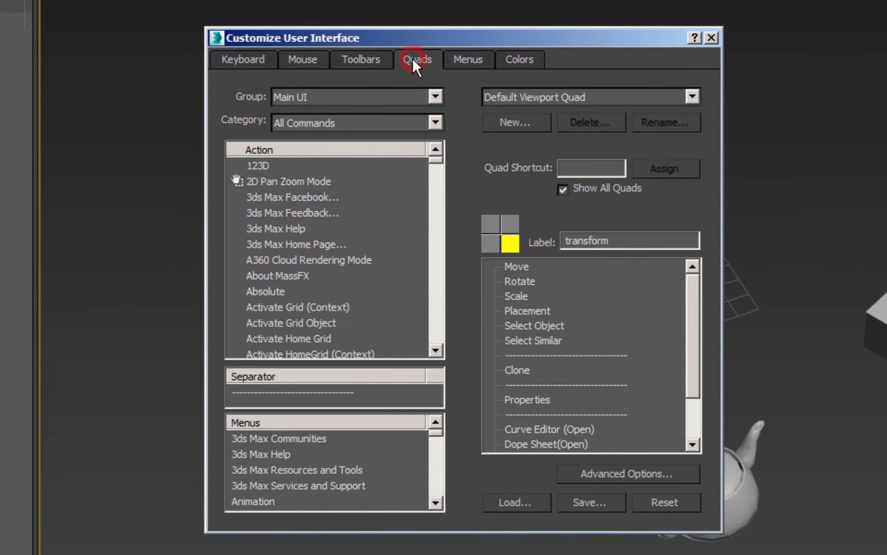
{"action": "left_click", "coordinate": [693, 96]}
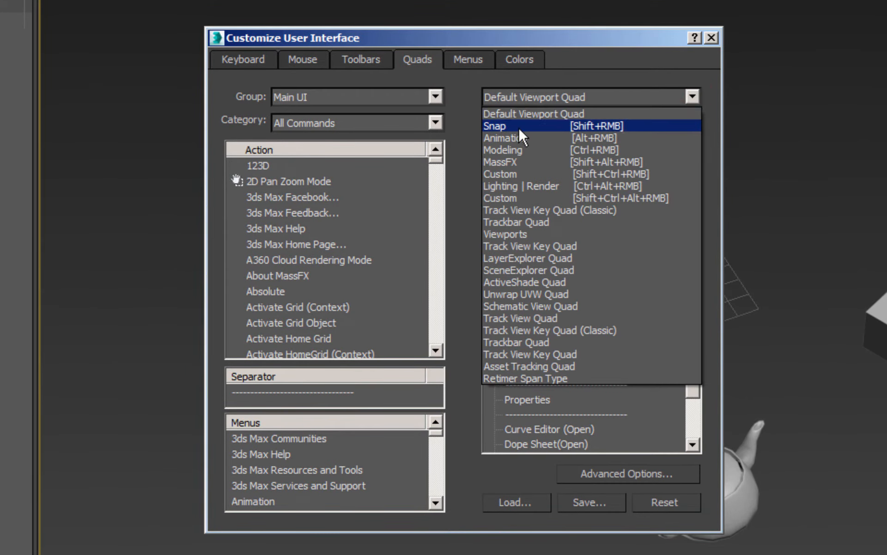
{"action": "left_click", "coordinate": [616, 138]}
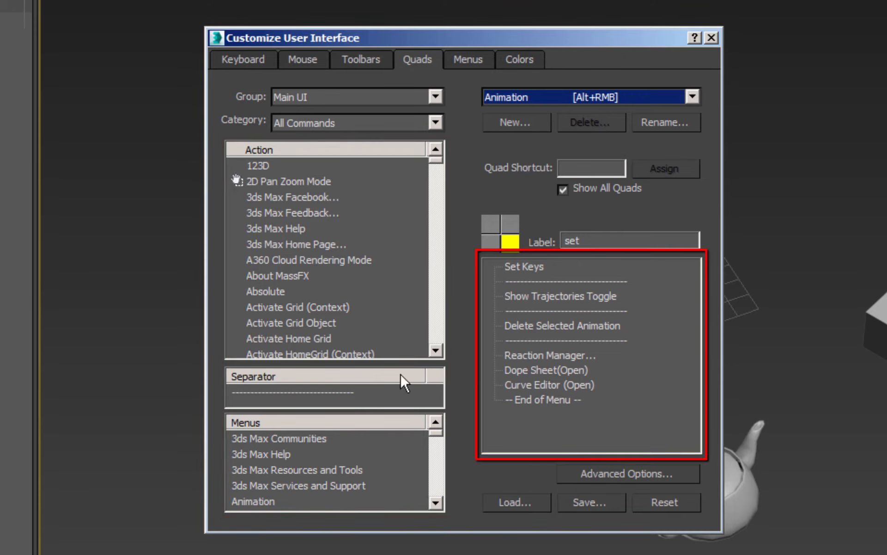
{"action": "left_click_drag", "start_coordinate": [259, 392], "coordinate": [542, 393]}
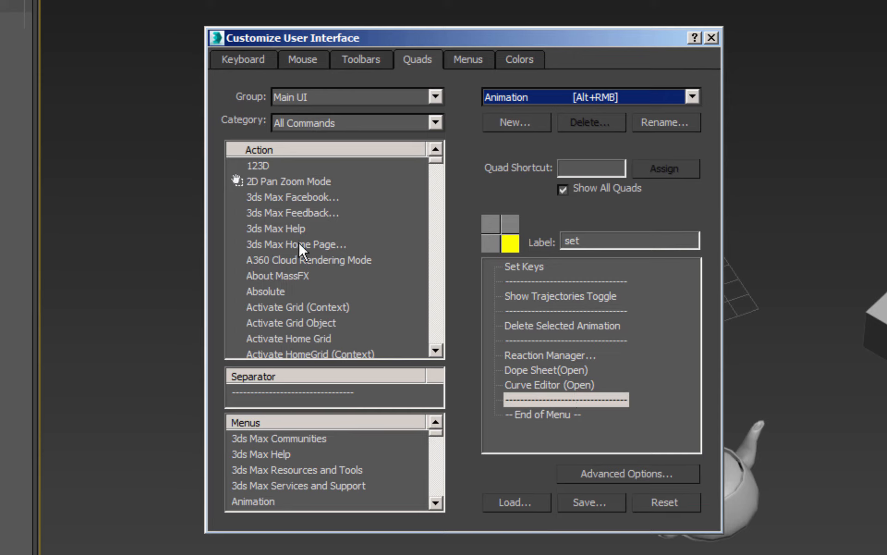
Find the Position Constraint action and add it below the new separator in the Animation quad's set menu
{"action": "left_click", "coordinate": [302, 259]}
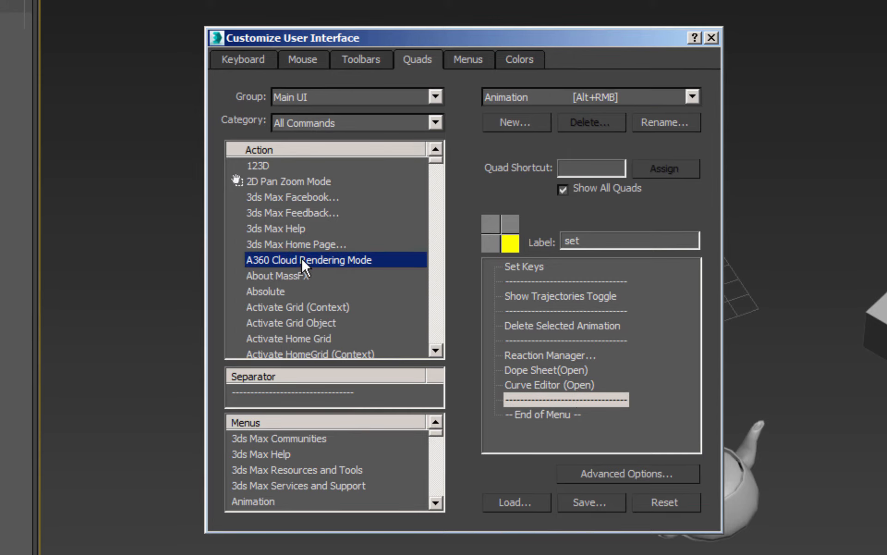
{"action": "key", "text": "p"}
{"action": "left_click_drag", "start_coordinate": [439, 348], "coordinate": [442, 347]}
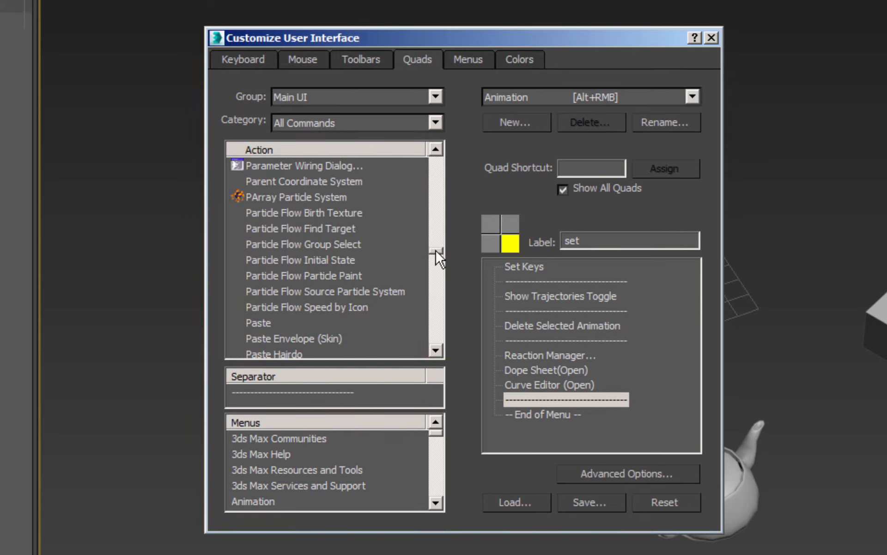
{"action": "left_click_drag", "start_coordinate": [435, 249], "coordinate": [437, 260]}
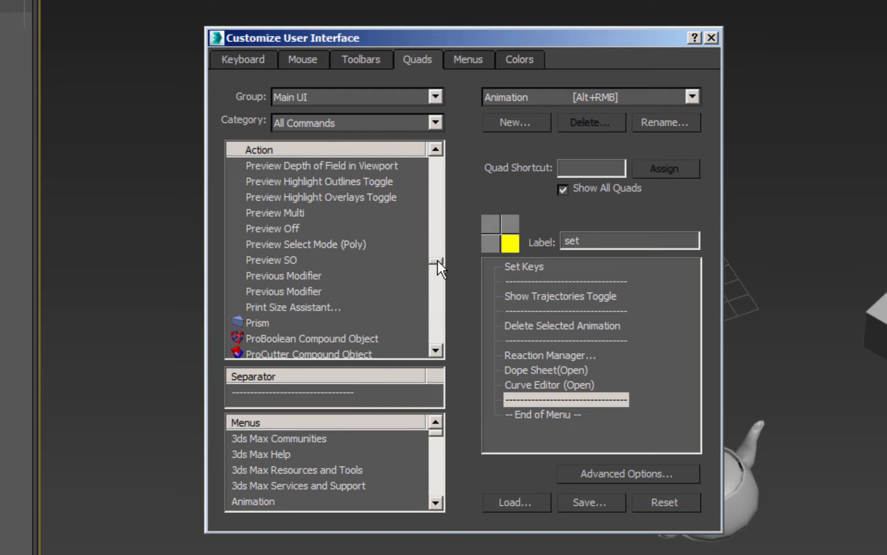
{"action": "scroll", "coordinate": [322, 254], "scroll_direction": "up", "scroll_amount": 4}
{"action": "scroll", "coordinate": [321, 260], "scroll_direction": "up", "scroll_amount": 1}
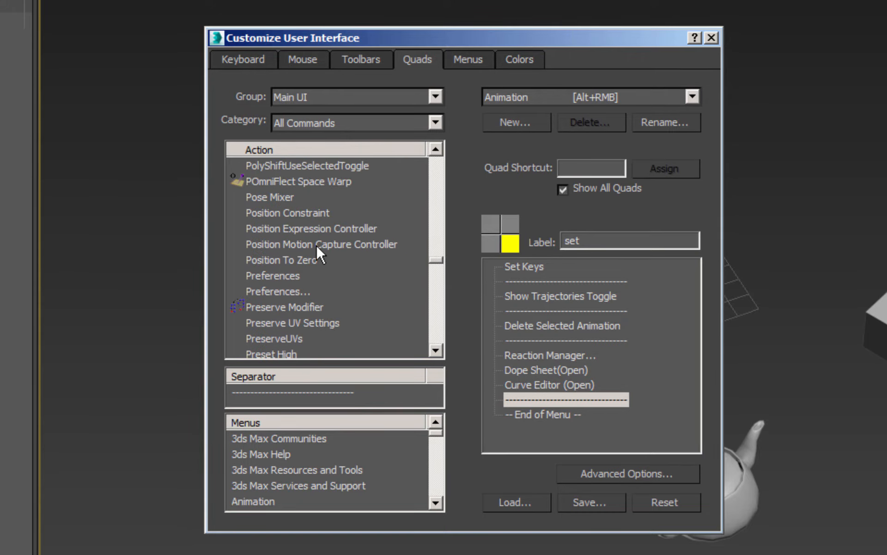
{"action": "left_click", "coordinate": [293, 212]}
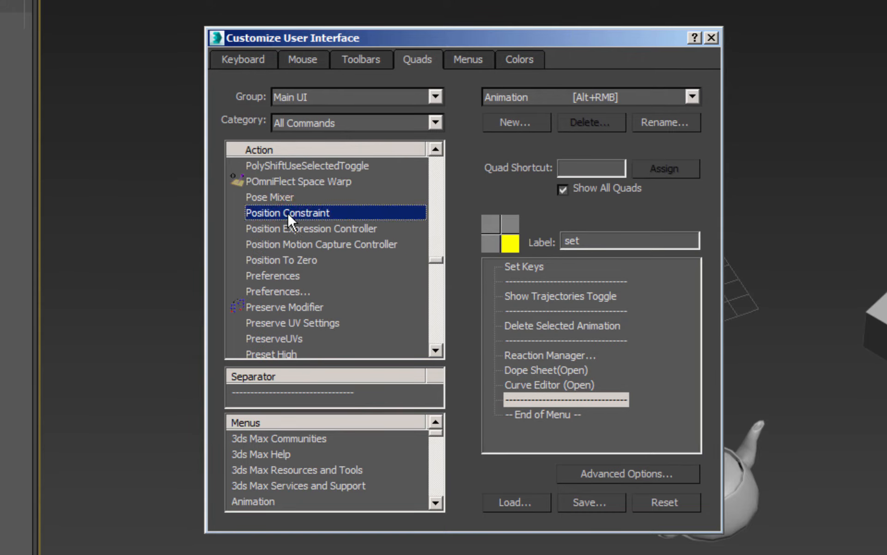
{"action": "left_click_drag", "start_coordinate": [288, 212], "coordinate": [551, 409]}
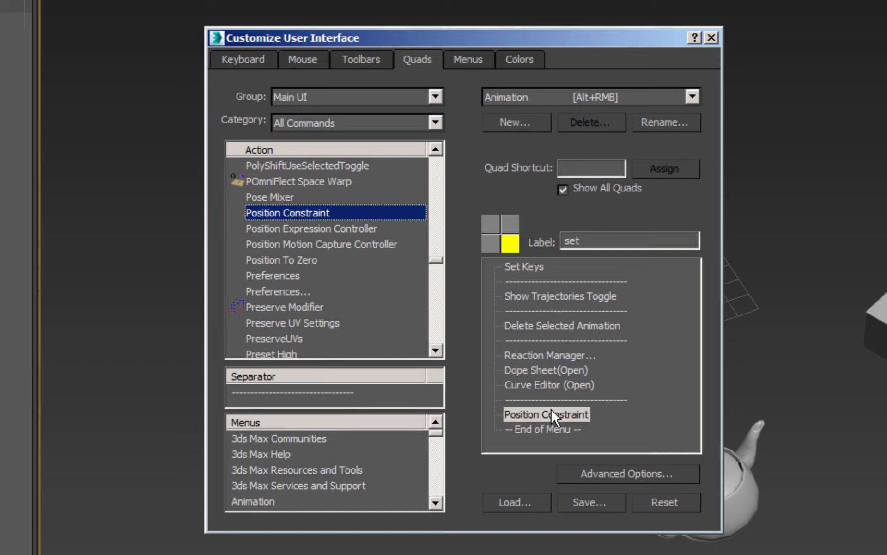
Find the Orientation Constraint action and add it below Position Constraint in the Animation quad's set menu
{"action": "left_click_drag", "start_coordinate": [436, 263], "coordinate": [442, 242]}
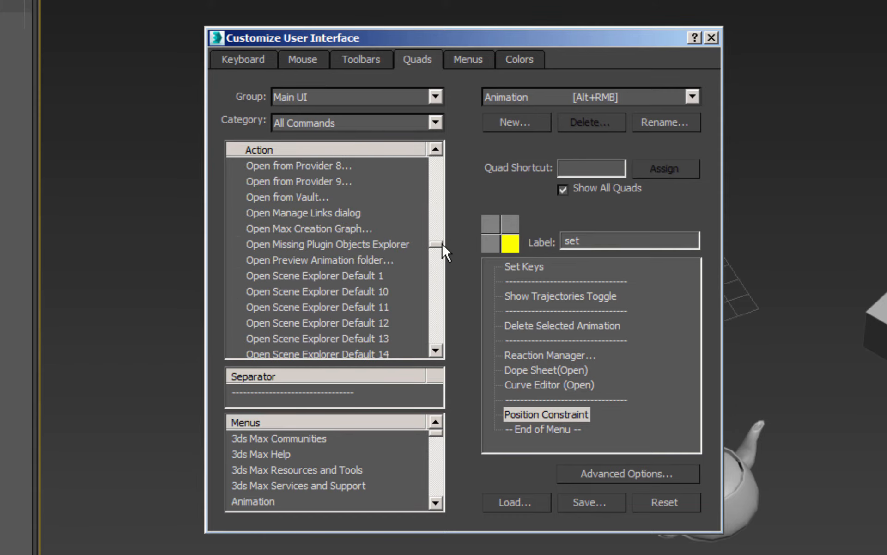
{"action": "left_click", "coordinate": [371, 250]}
{"action": "scroll", "coordinate": [372, 251], "scroll_direction": "down", "scroll_amount": 2}
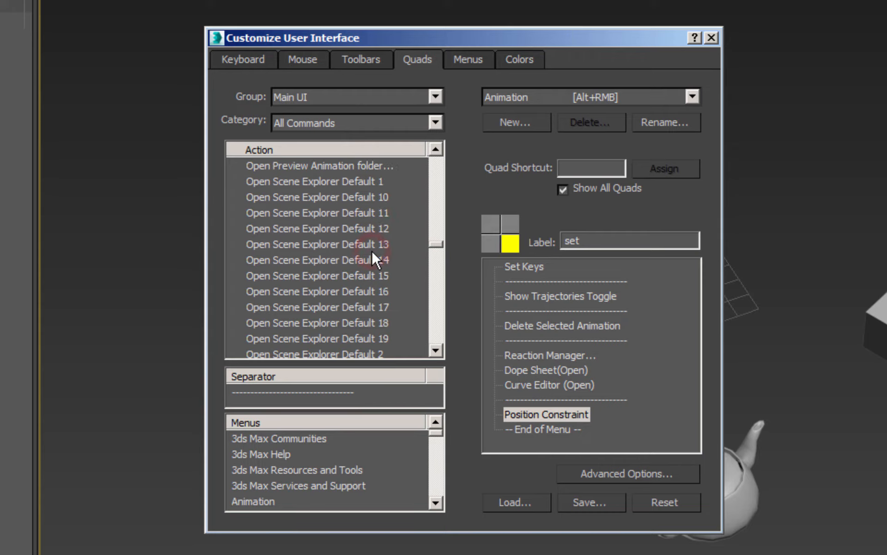
{"action": "scroll", "coordinate": [372, 250], "scroll_direction": "up", "scroll_amount": 1}
{"action": "scroll", "coordinate": [372, 250], "scroll_direction": "down", "scroll_amount": 2}
{"action": "scroll", "coordinate": [372, 250], "scroll_direction": "down", "scroll_amount": 5}
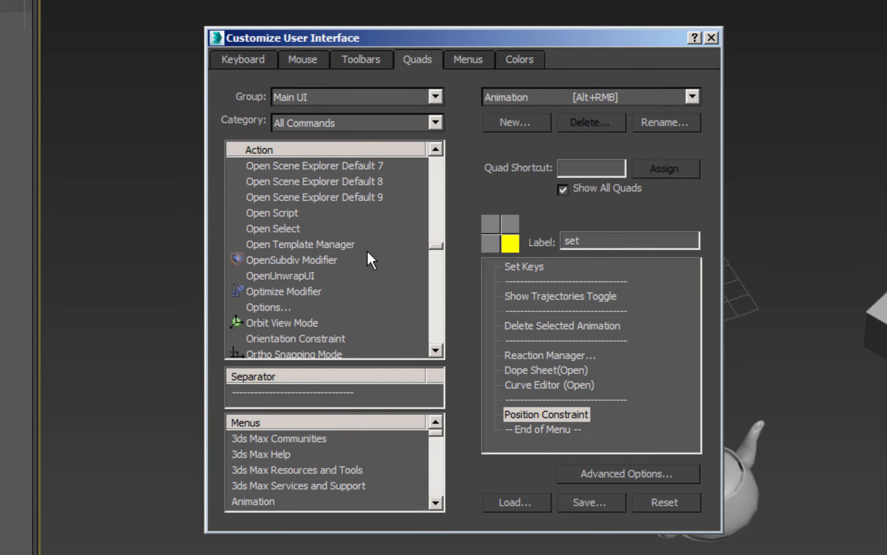
{"action": "left_click_drag", "start_coordinate": [298, 334], "coordinate": [577, 426]}
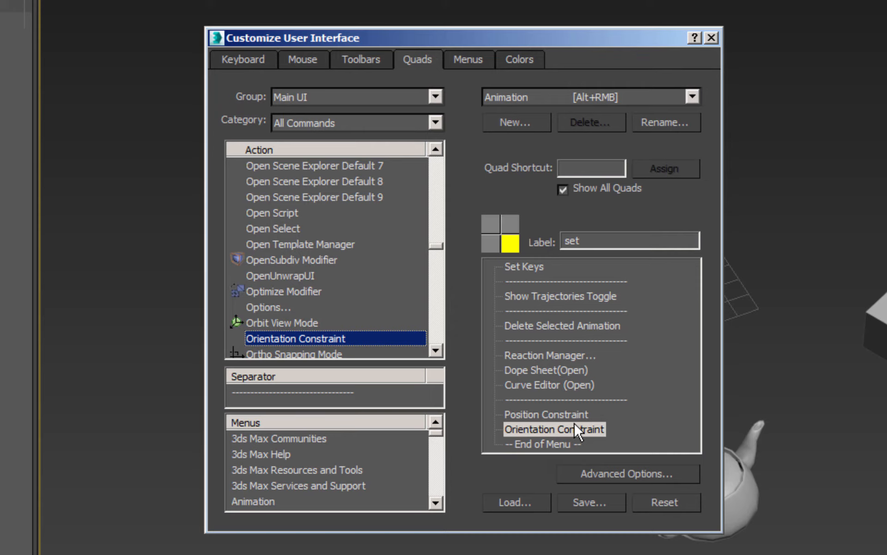
Find the Path Constraint action and add it below Orientation Constraint in the Animation quad's set menu
{"action": "left_click", "coordinate": [340, 274]}
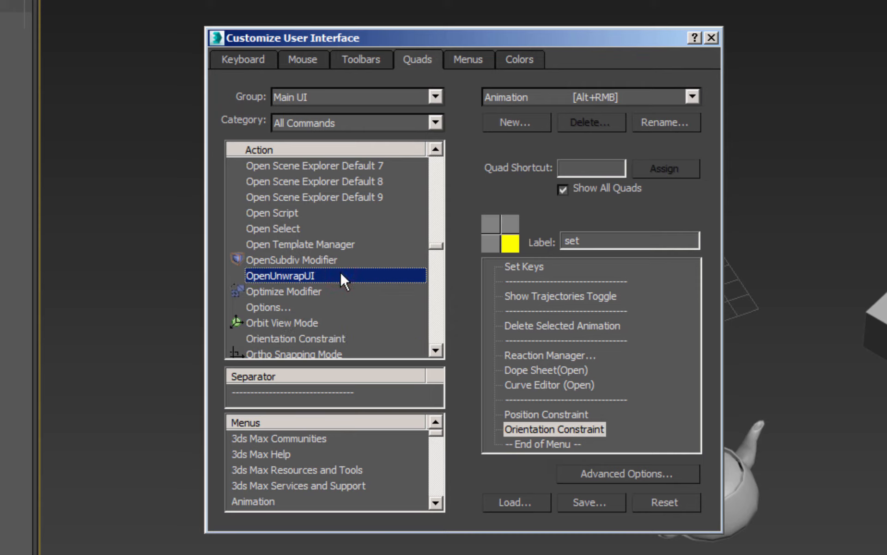
{"action": "key", "text": "p"}
{"action": "left_click", "coordinate": [326, 241]}
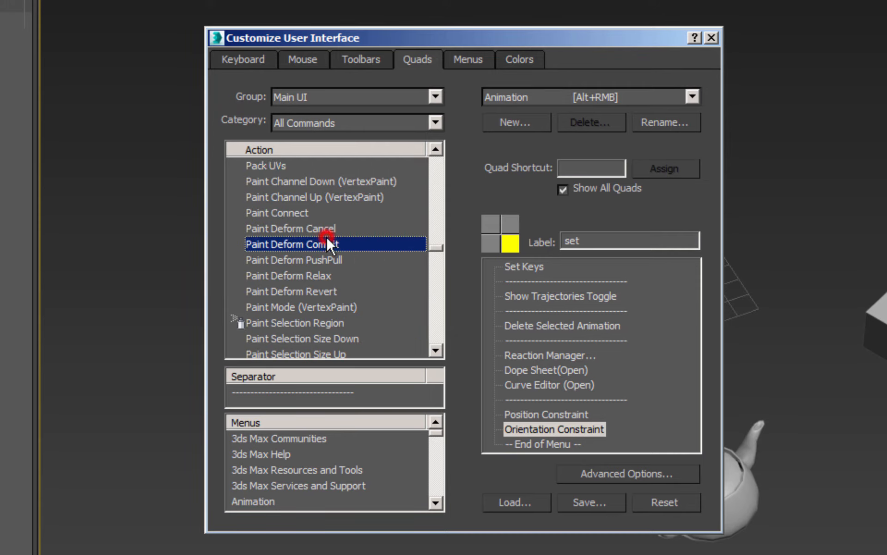
{"action": "scroll", "coordinate": [326, 237], "scroll_direction": "down", "scroll_amount": 12}
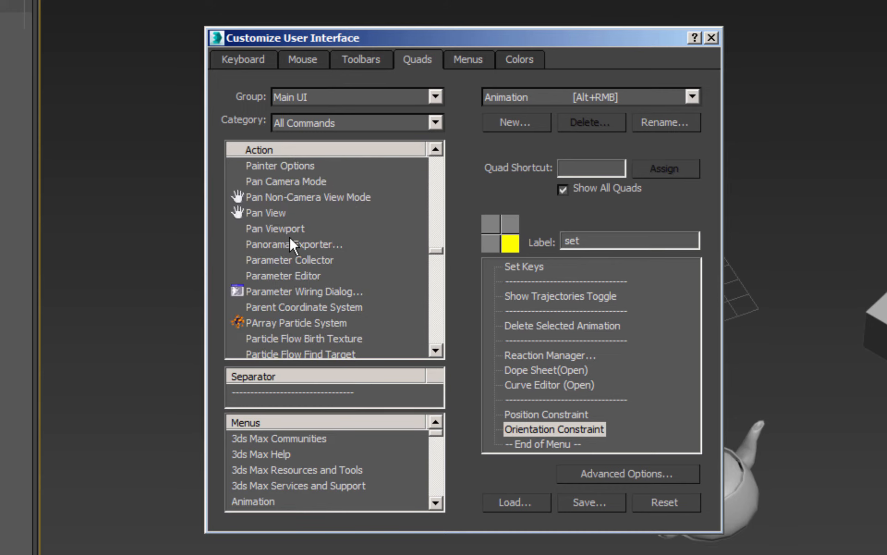
{"action": "scroll", "coordinate": [289, 237], "scroll_direction": "down", "scroll_amount": 7}
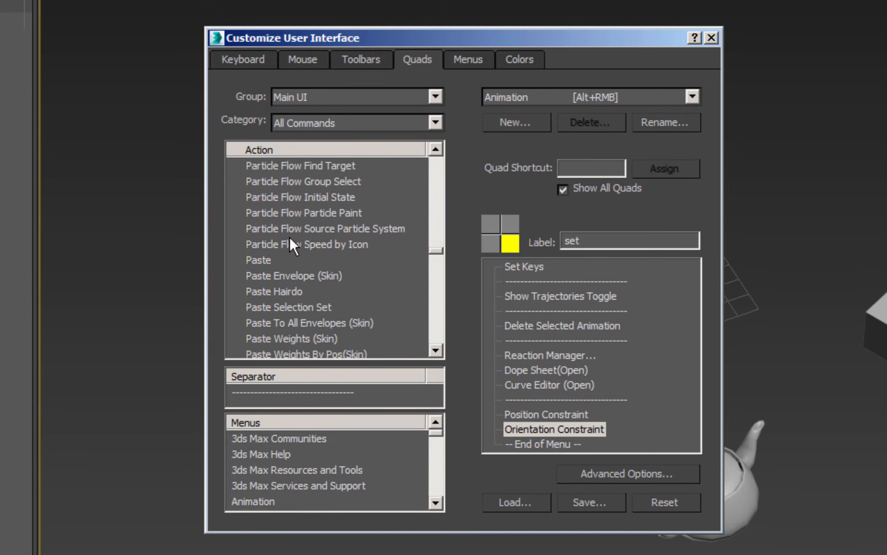
{"action": "left_click", "coordinate": [266, 276]}
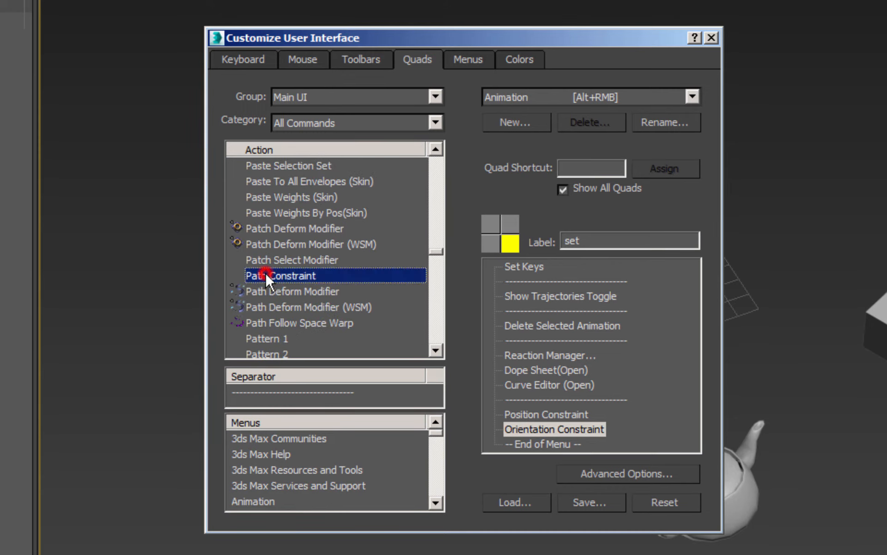
{"action": "left_click_drag", "start_coordinate": [292, 273], "coordinate": [558, 440]}
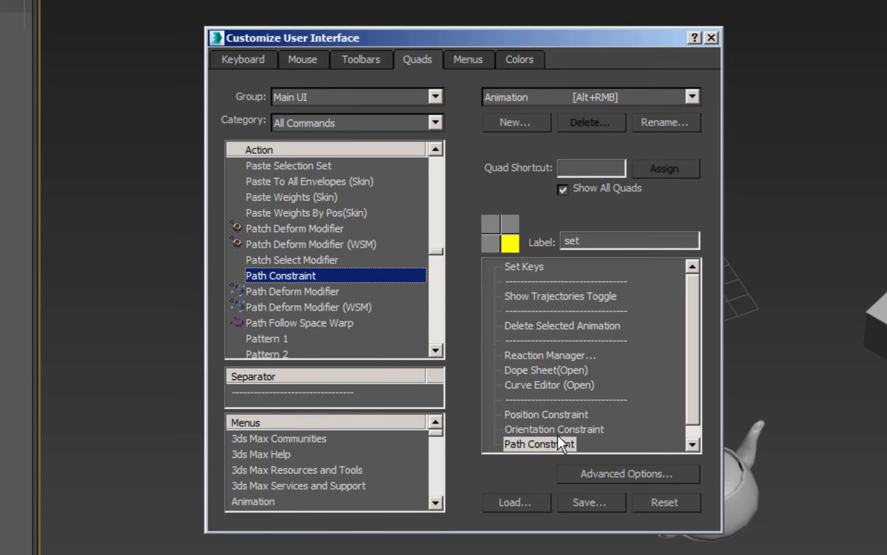
Find the LookAt Constraint action and add it between Orientation Constraint and Path Constraint in the set menu
{"action": "left_click", "coordinate": [347, 245]}
{"action": "key", "text": "l"}
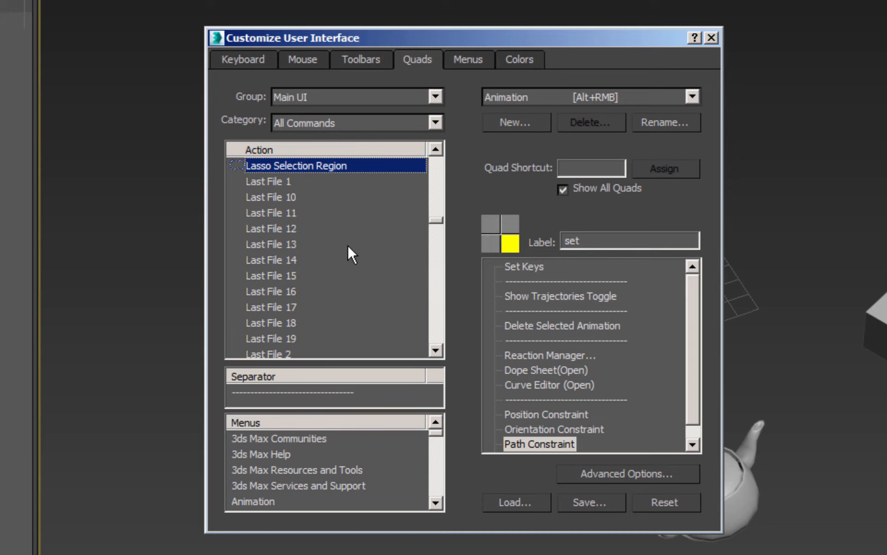
{"action": "scroll", "coordinate": [347, 245], "scroll_direction": "down", "scroll_amount": 13}
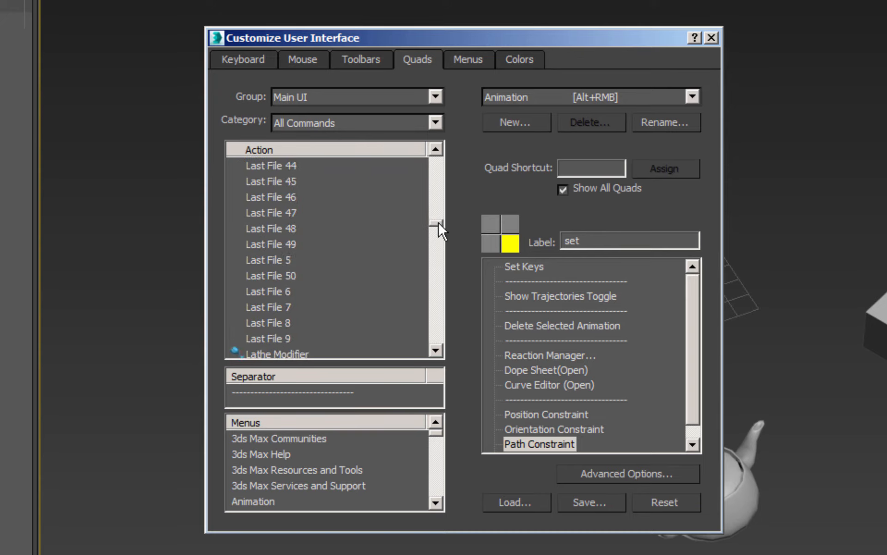
{"action": "mouse_move", "coordinate": [438, 221]}
{"action": "left_mouse_down"}
{"action": "mouse_move", "coordinate": [439, 239]}
{"action": "mouse_move", "coordinate": [442, 226]}
{"action": "left_mouse_up"}
{"action": "left_click", "coordinate": [272, 255]}
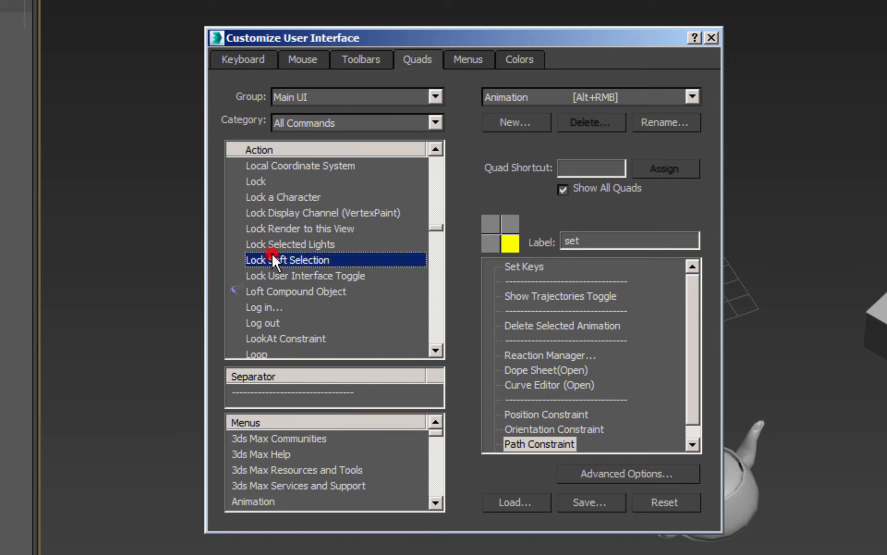
{"action": "scroll", "coordinate": [271, 255], "scroll_direction": "down", "scroll_amount": 3}
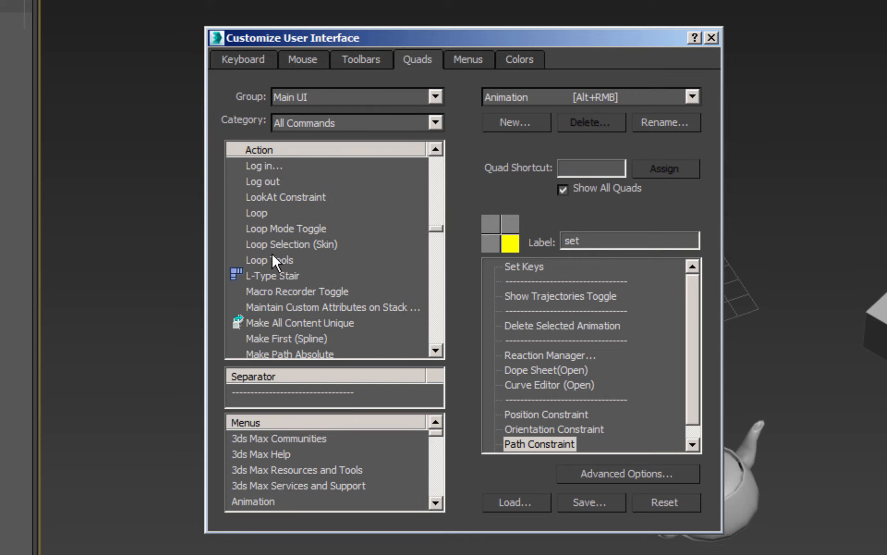
{"action": "scroll", "coordinate": [272, 255], "scroll_direction": "up", "scroll_amount": 1}
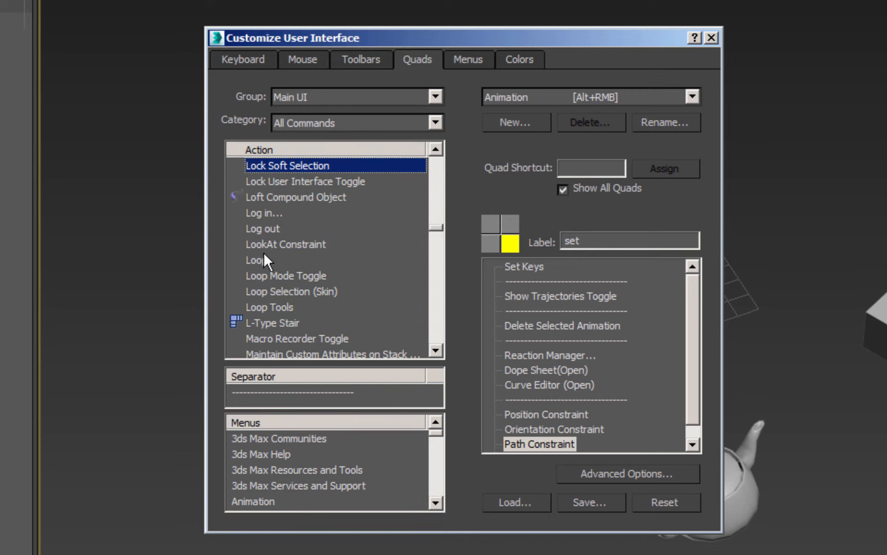
{"action": "left_click", "coordinate": [274, 245]}
{"action": "left_click_drag", "start_coordinate": [285, 245], "coordinate": [583, 445]}
{"action": "left_click_drag", "start_coordinate": [689, 384], "coordinate": [692, 425]}
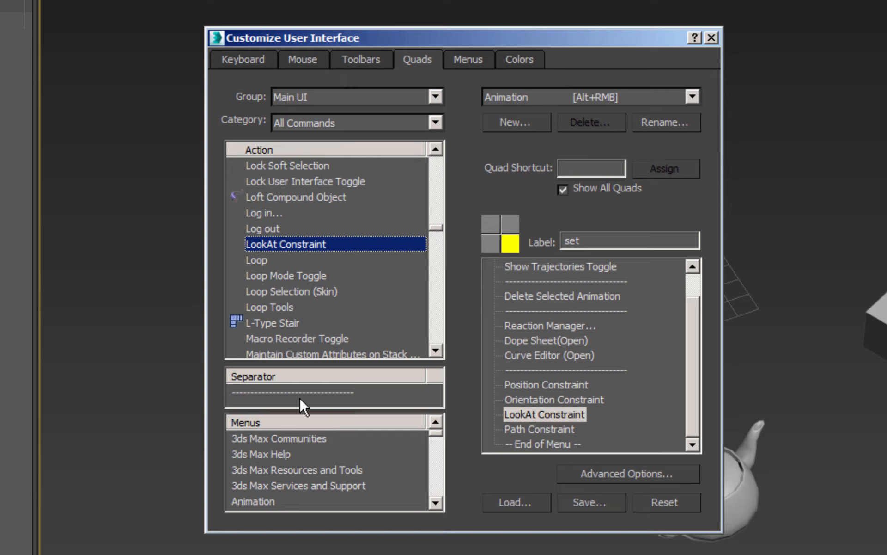
Add a separator after Path Constraint in the set menu and place the Bone Tools action below it
{"action": "left_click_drag", "start_coordinate": [299, 398], "coordinate": [572, 441]}
{"action": "left_click", "coordinate": [693, 444]}
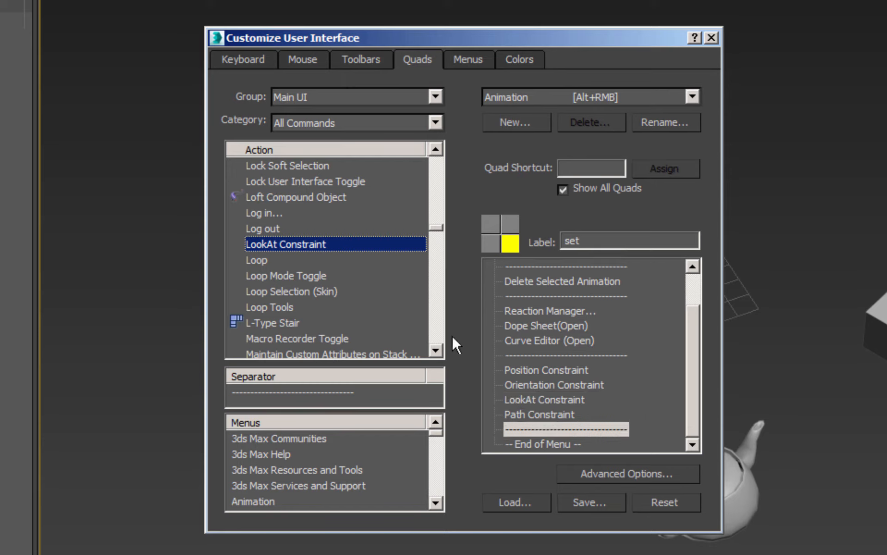
{"action": "left_click", "coordinate": [337, 228]}
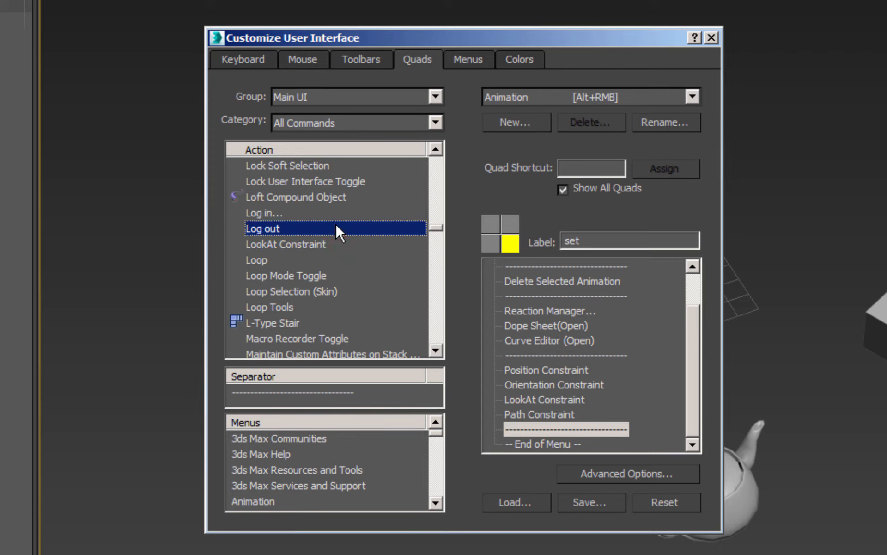
{"action": "key", "text": "b"}
{"action": "scroll", "coordinate": [336, 223], "scroll_direction": "down", "scroll_amount": 8}
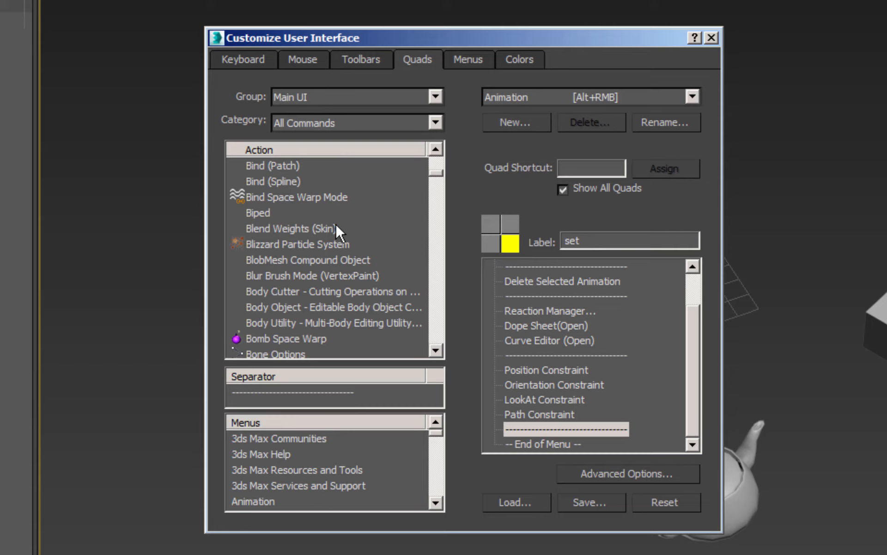
{"action": "left_click", "coordinate": [306, 295]}
{"action": "scroll", "coordinate": [307, 296], "scroll_direction": "down", "scroll_amount": 1}
{"action": "left_click", "coordinate": [267, 322]}
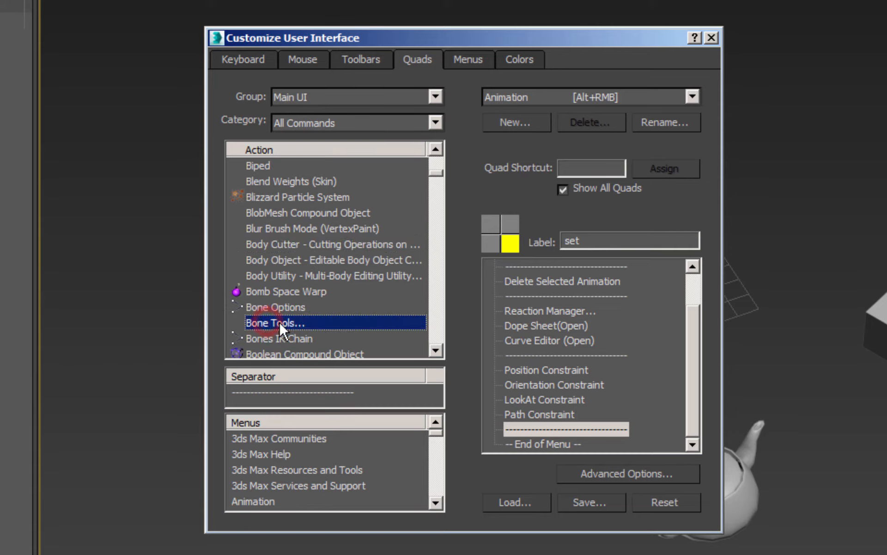
{"action": "mouse_move", "coordinate": [279, 321]}
{"action": "left_mouse_down"}
{"action": "mouse_move", "coordinate": [505, 415]}
{"action": "mouse_move", "coordinate": [540, 439]}
{"action": "left_mouse_up"}
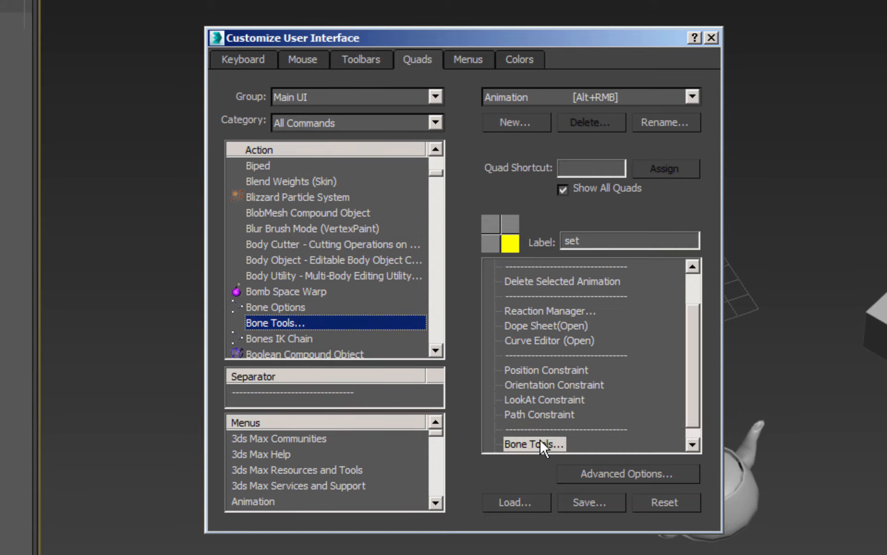
{"action": "scroll", "coordinate": [558, 417], "scroll_direction": "down", "scroll_amount": 3}
{"action": "left_click_drag", "start_coordinate": [692, 389], "coordinate": [693, 418]}
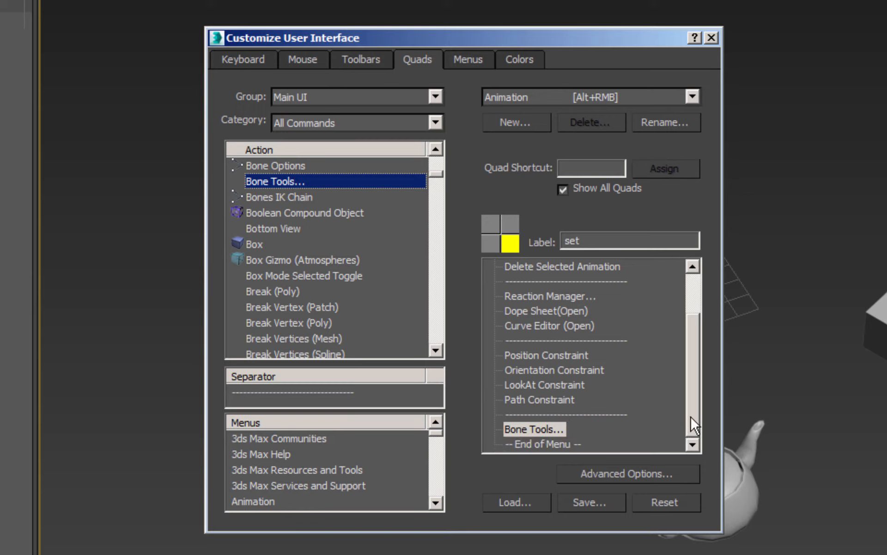
Find the History-Independent IK Solver action and add it below Bone Tools in the set menu
{"action": "left_click", "coordinate": [279, 279]}
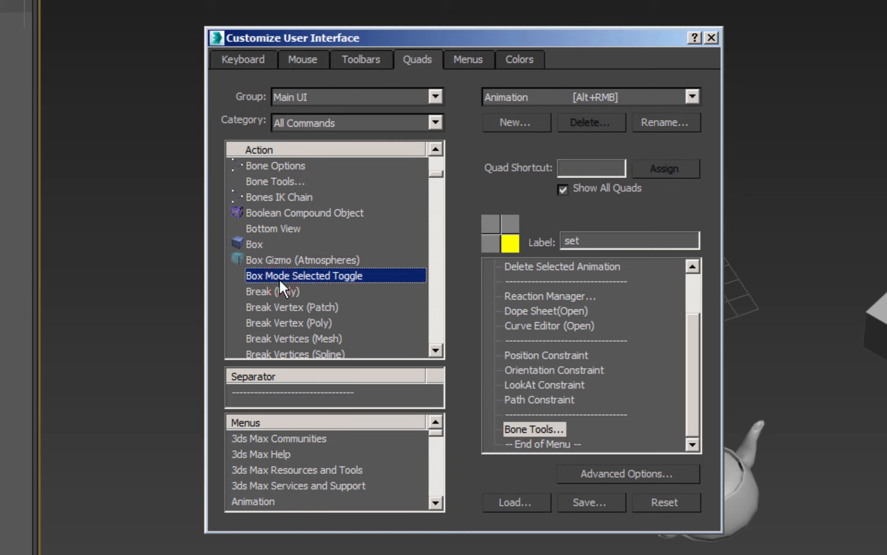
{"action": "key", "text": "h"}
{"action": "left_click", "coordinate": [279, 279]}
{"action": "scroll", "coordinate": [279, 279], "scroll_direction": "down", "scroll_amount": 9}
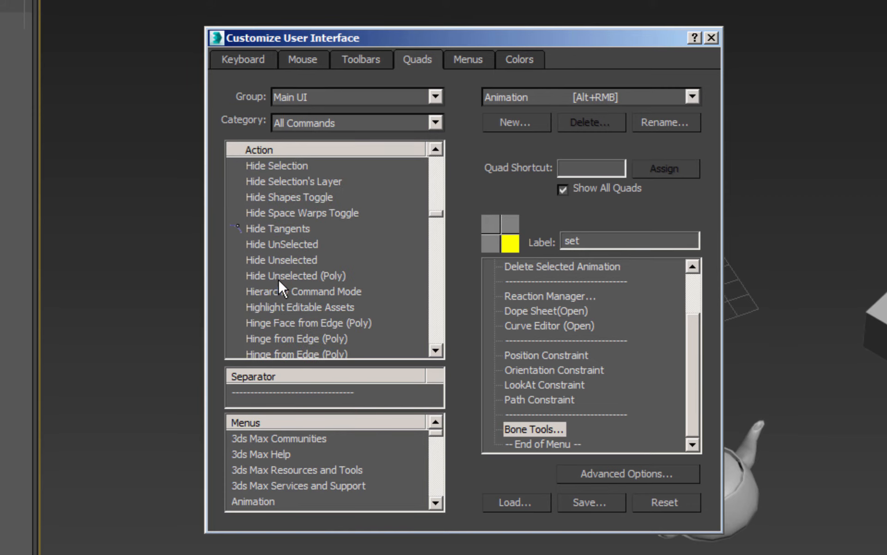
{"action": "scroll", "coordinate": [279, 280], "scroll_direction": "down", "scroll_amount": 1}
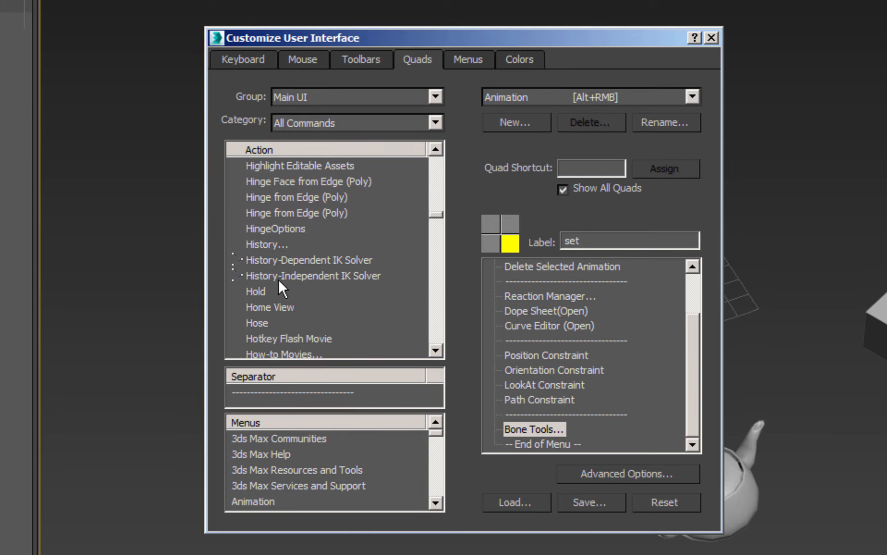
{"action": "left_click", "coordinate": [294, 273]}
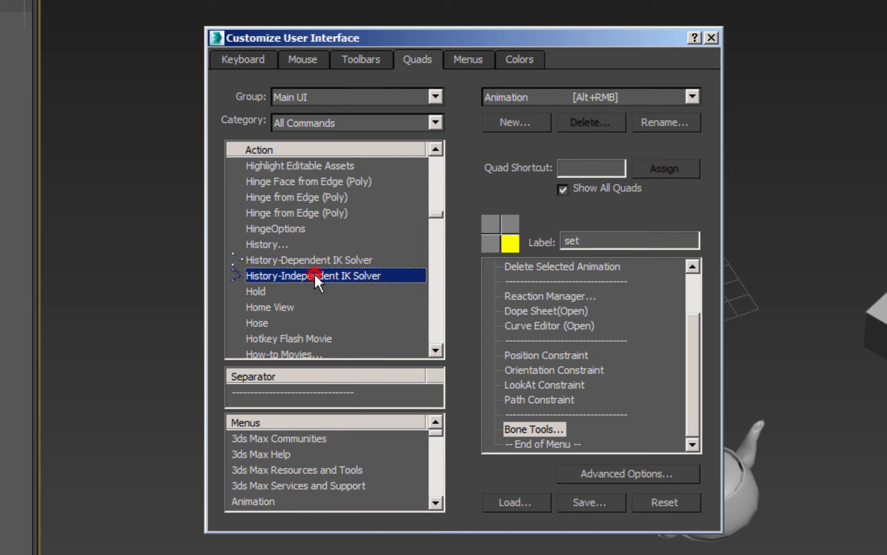
{"action": "left_click_drag", "start_coordinate": [314, 274], "coordinate": [553, 438]}
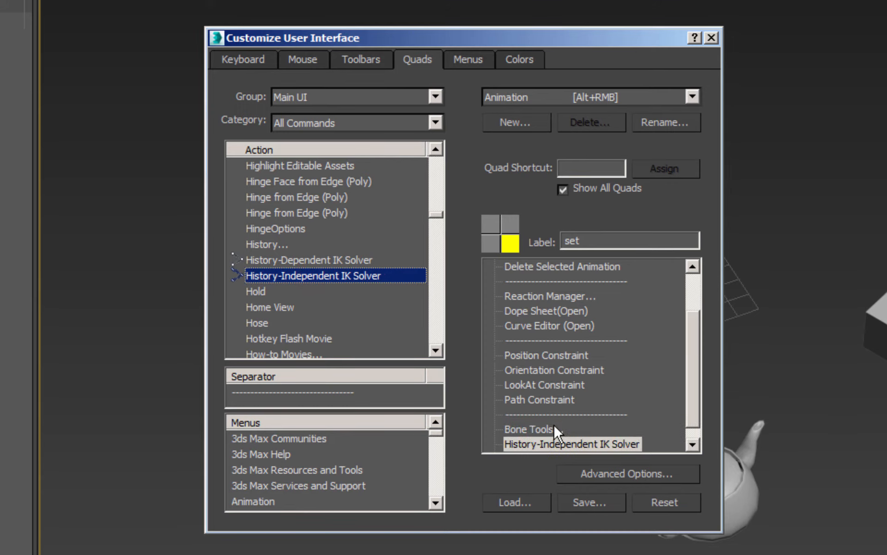
{"action": "scroll", "coordinate": [554, 423], "scroll_direction": "down", "scroll_amount": 1}
{"action": "left_click_drag", "start_coordinate": [690, 399], "coordinate": [692, 431]}
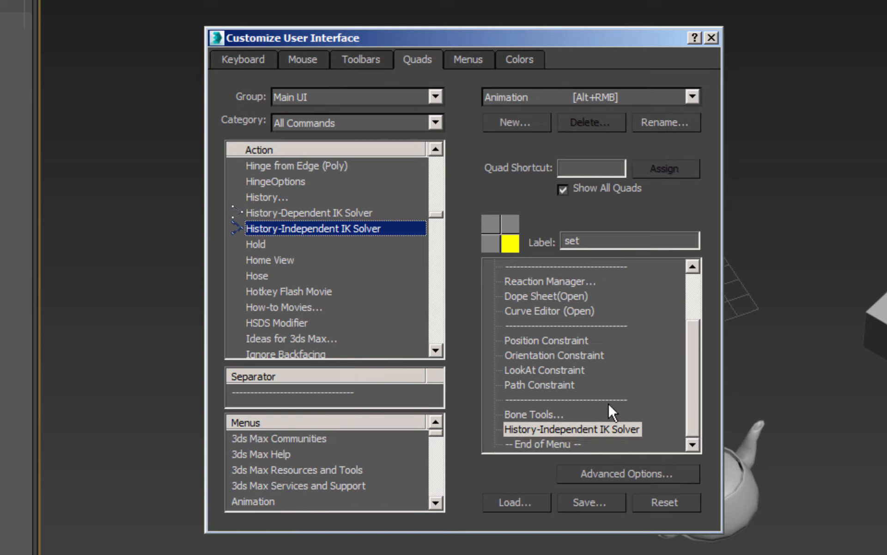
Add another separator after History-Independent IK Solver and place the Attribute Holder Modifier action below it at the end of the set menu
{"action": "left_click_drag", "start_coordinate": [326, 394], "coordinate": [558, 439]}
{"action": "left_click", "coordinate": [298, 306]}
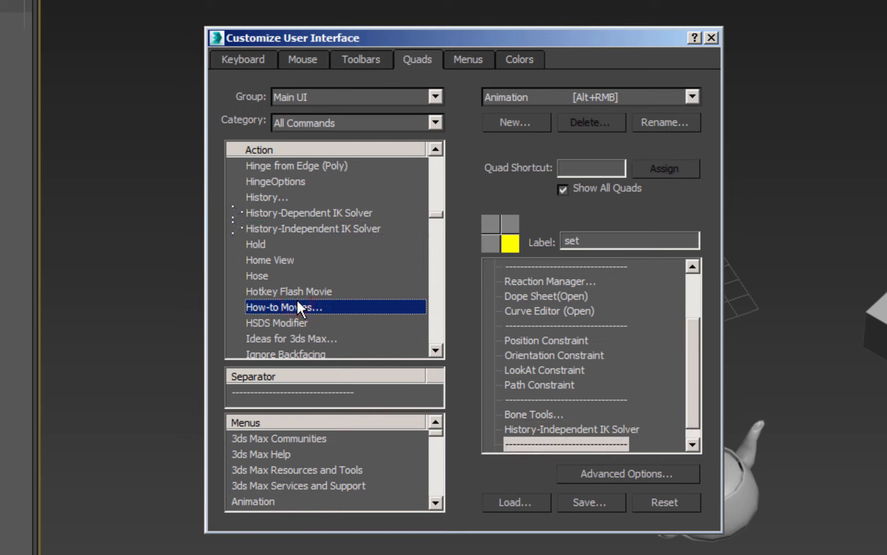
{"action": "key", "text": "Home"}
{"action": "scroll", "coordinate": [321, 237], "scroll_direction": "down", "scroll_amount": 10}
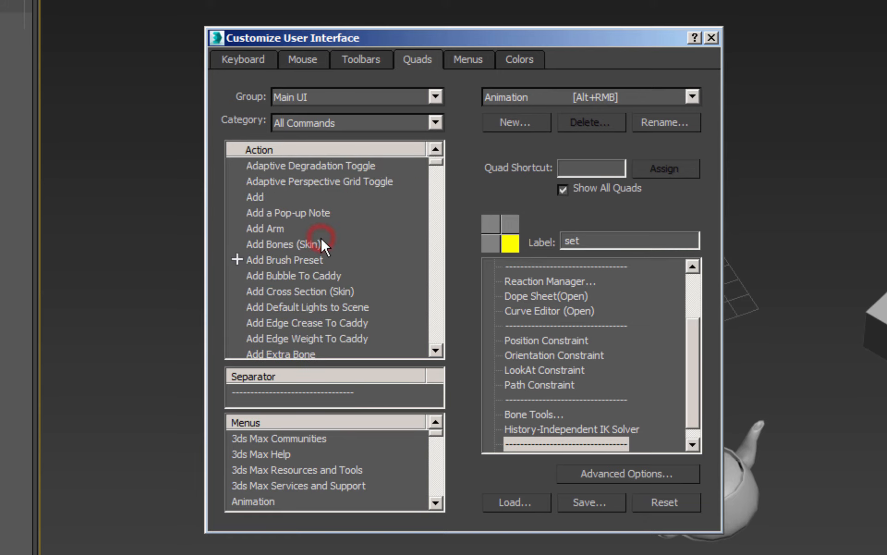
{"action": "scroll", "coordinate": [321, 238], "scroll_direction": "down", "scroll_amount": 15}
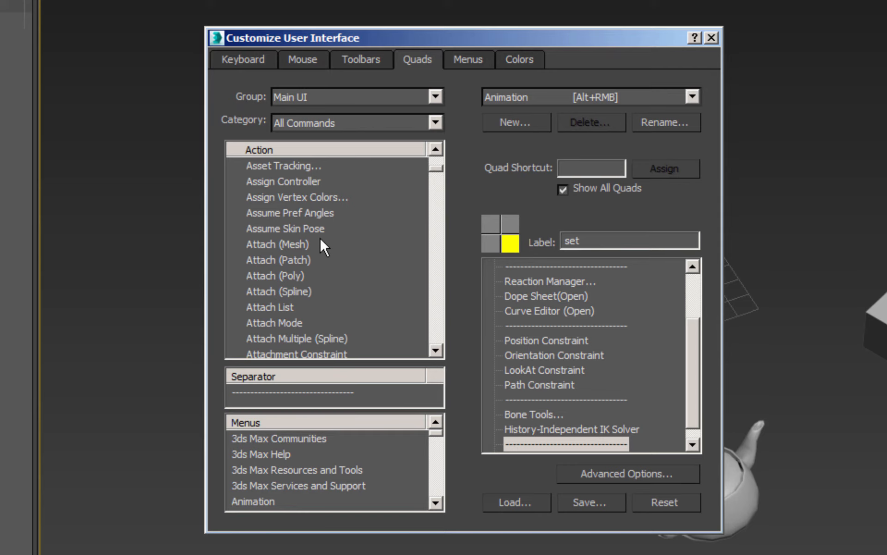
{"action": "scroll", "coordinate": [320, 237], "scroll_direction": "down", "scroll_amount": 1}
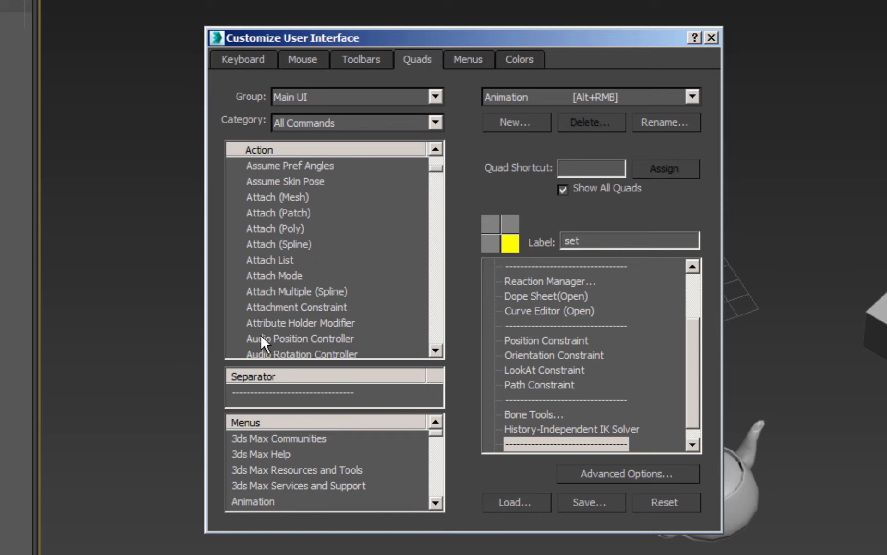
{"action": "left_click", "coordinate": [303, 322]}
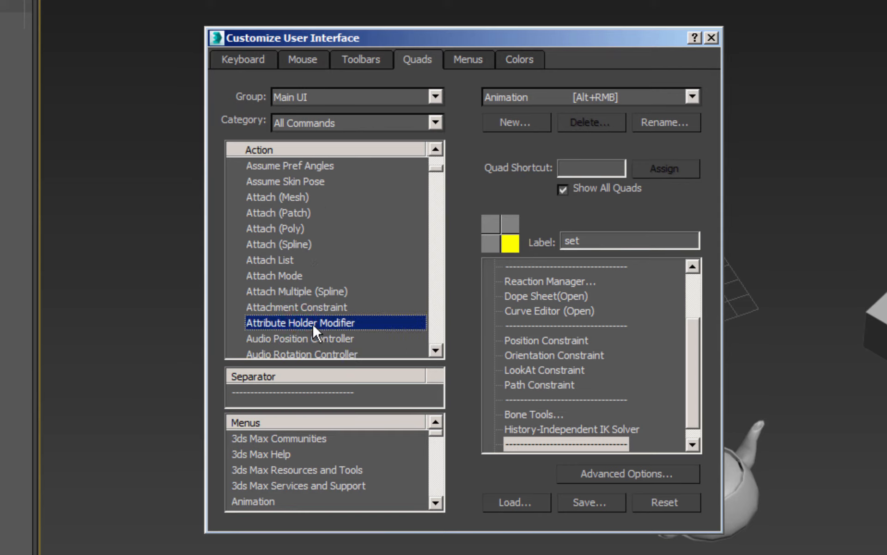
{"action": "left_click_drag", "start_coordinate": [312, 323], "coordinate": [556, 444]}
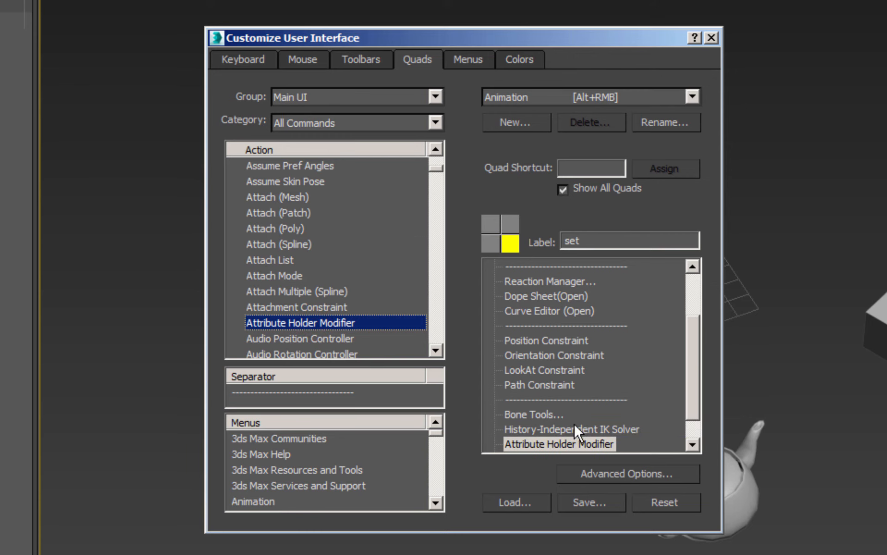
{"action": "left_click", "coordinate": [690, 431]}
{"action": "left_click_drag", "start_coordinate": [554, 407], "coordinate": [552, 445]}
{"action": "left_click", "coordinate": [330, 285]}
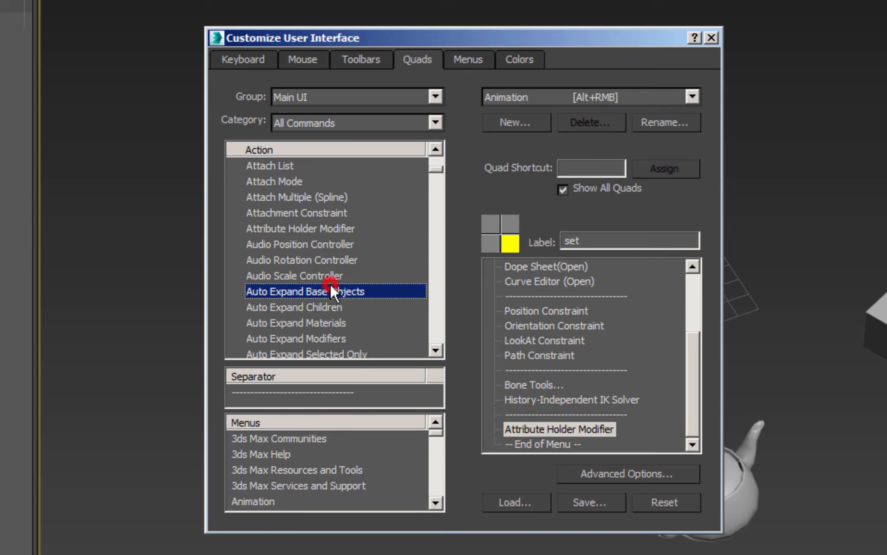
Find the Parameter Editor action and add it below Attribute Holder Modifier at the end of the set menu
{"action": "key", "text": "p"}
{"action": "left_click", "coordinate": [362, 268]}
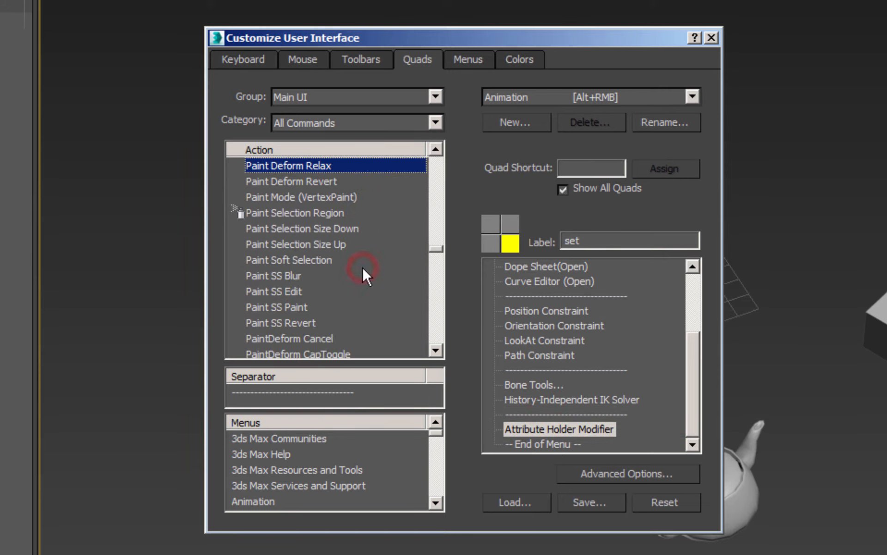
{"action": "scroll", "coordinate": [362, 267], "scroll_direction": "down", "scroll_amount": 5}
{"action": "scroll", "coordinate": [363, 267], "scroll_direction": "down", "scroll_amount": 4}
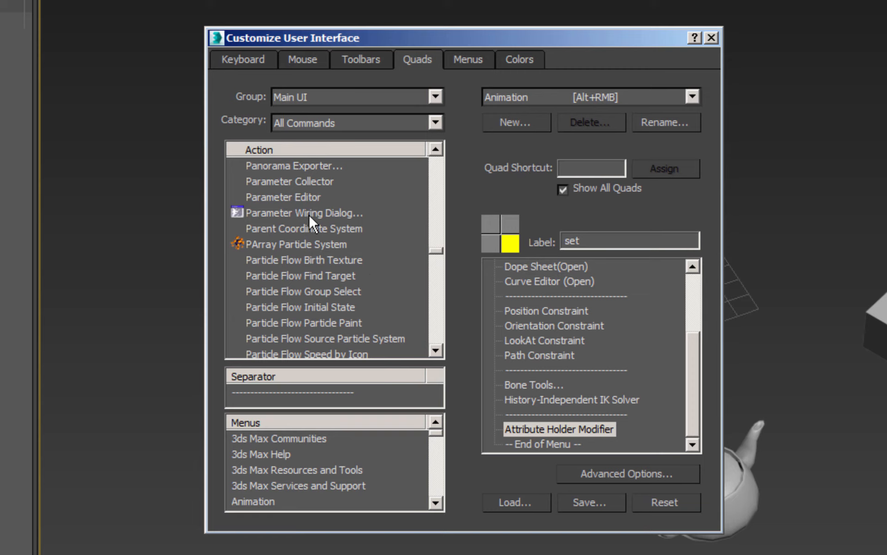
{"action": "left_click", "coordinate": [300, 197]}
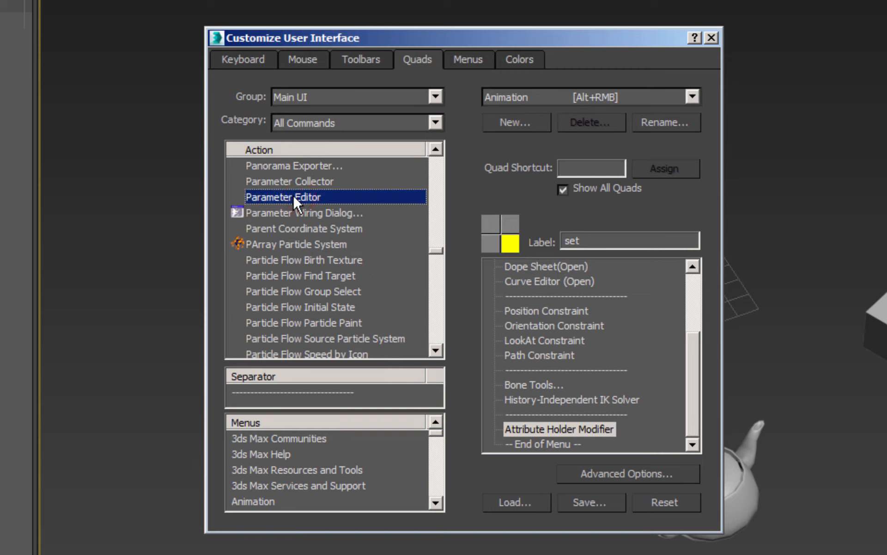
{"action": "left_click_drag", "start_coordinate": [293, 195], "coordinate": [575, 440]}
{"action": "left_click", "coordinate": [578, 434]}
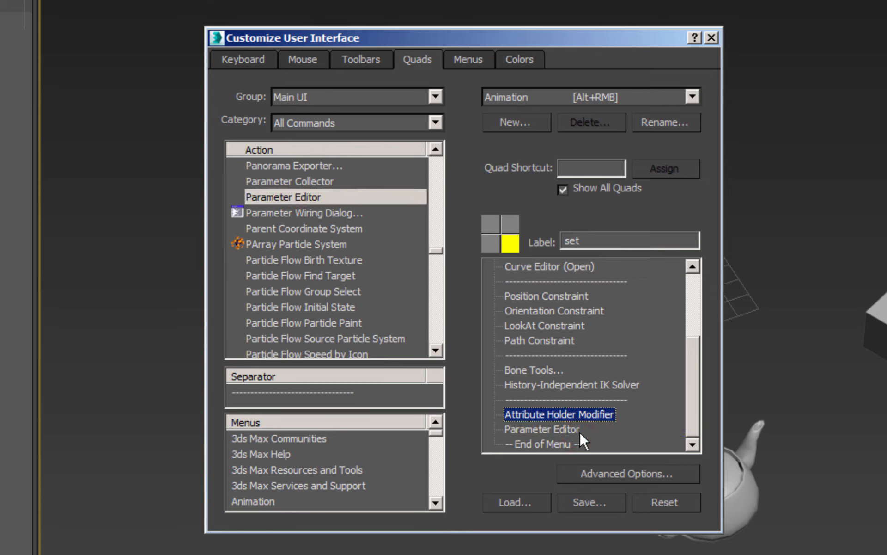
Find the Wire Parameters action and add it directly above Reaction Manager in the set menu
{"action": "left_click_drag", "start_coordinate": [693, 417], "coordinate": [695, 393]}
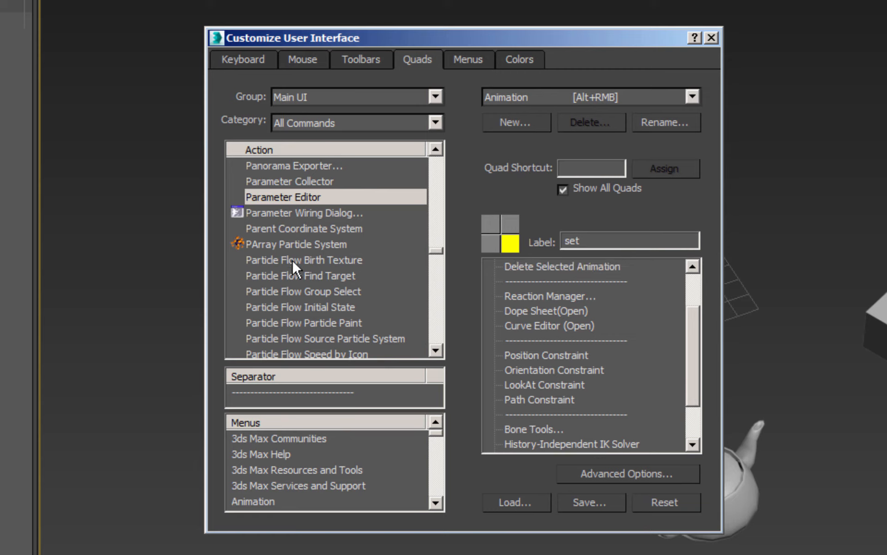
{"action": "left_click", "coordinate": [333, 254]}
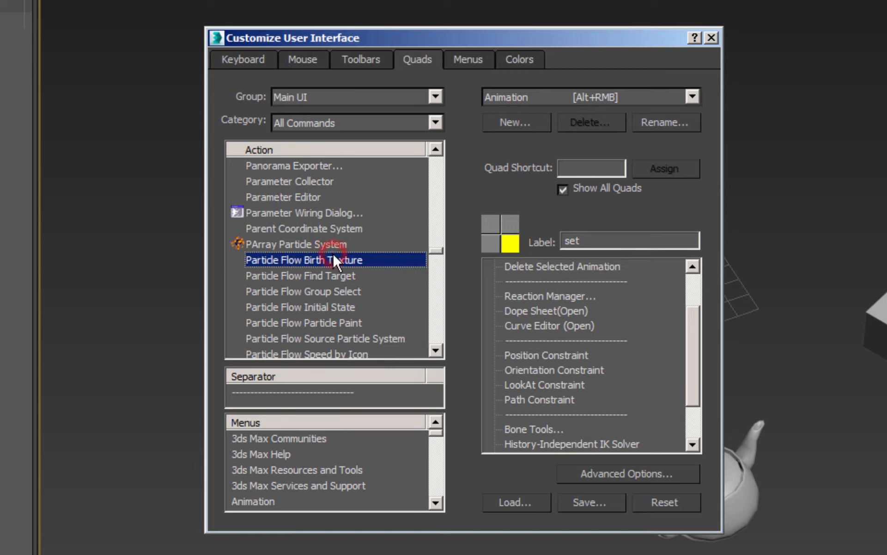
{"action": "key", "text": "w"}
{"action": "left_click", "coordinate": [346, 259]}
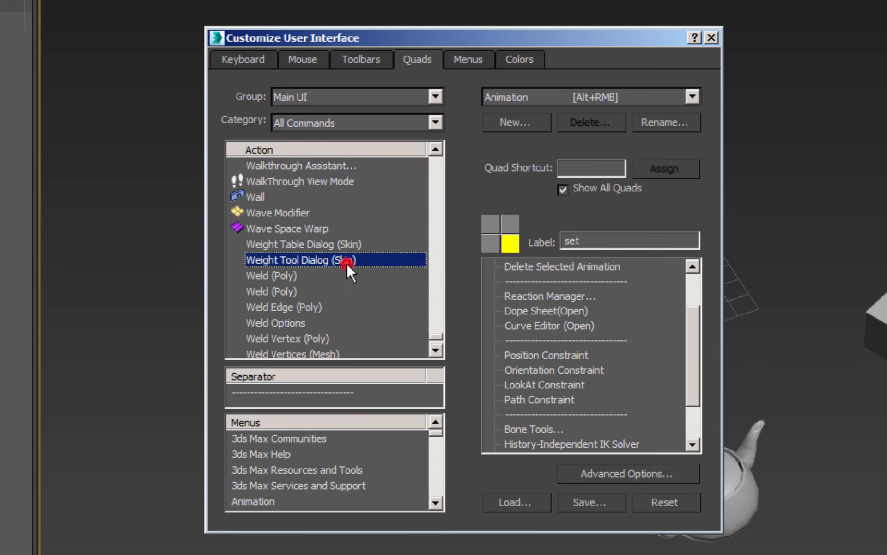
{"action": "scroll", "coordinate": [346, 263], "scroll_direction": "down", "scroll_amount": 2}
{"action": "scroll", "coordinate": [346, 263], "scroll_direction": "up", "scroll_amount": 1}
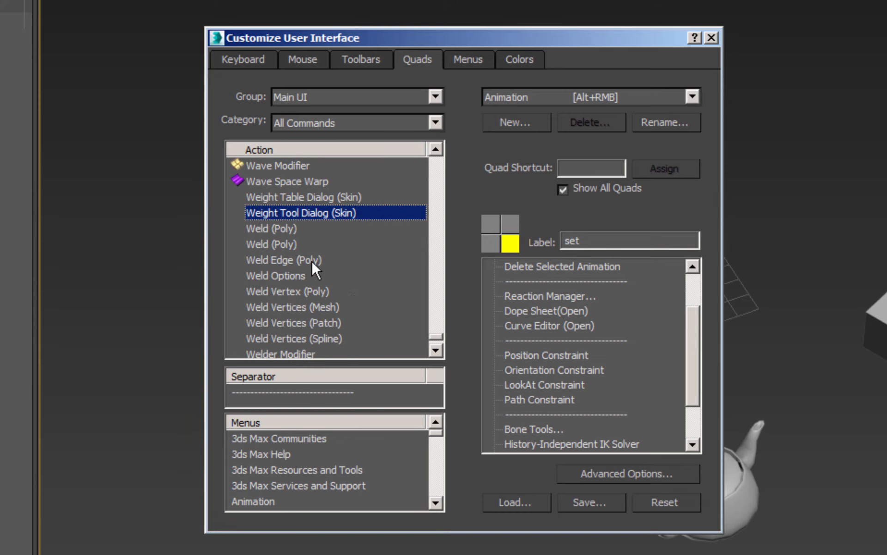
{"action": "scroll", "coordinate": [311, 260], "scroll_direction": "down", "scroll_amount": 3}
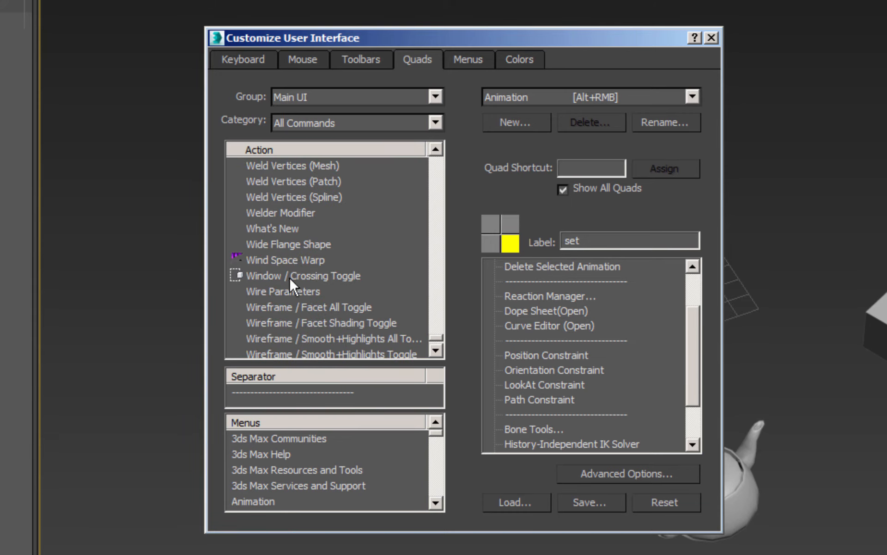
{"action": "left_click", "coordinate": [278, 290]}
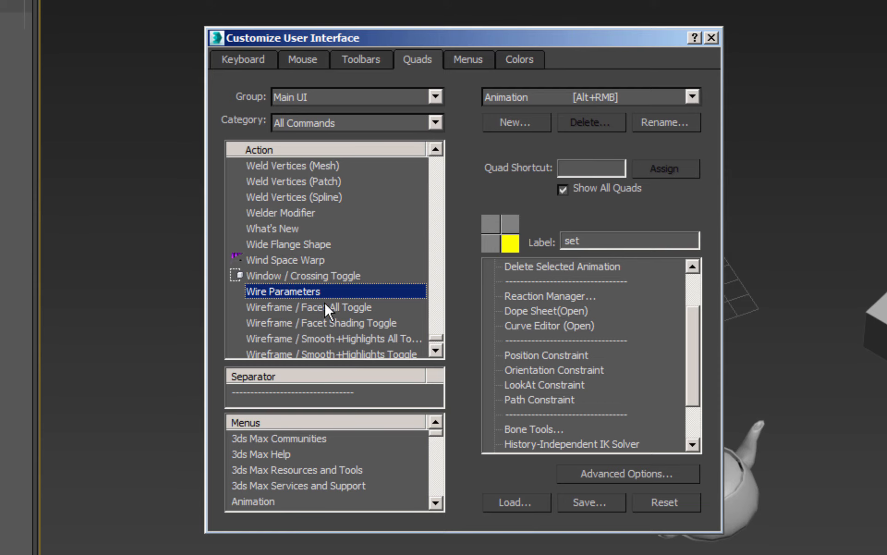
{"action": "left_click_drag", "start_coordinate": [295, 292], "coordinate": [569, 289]}
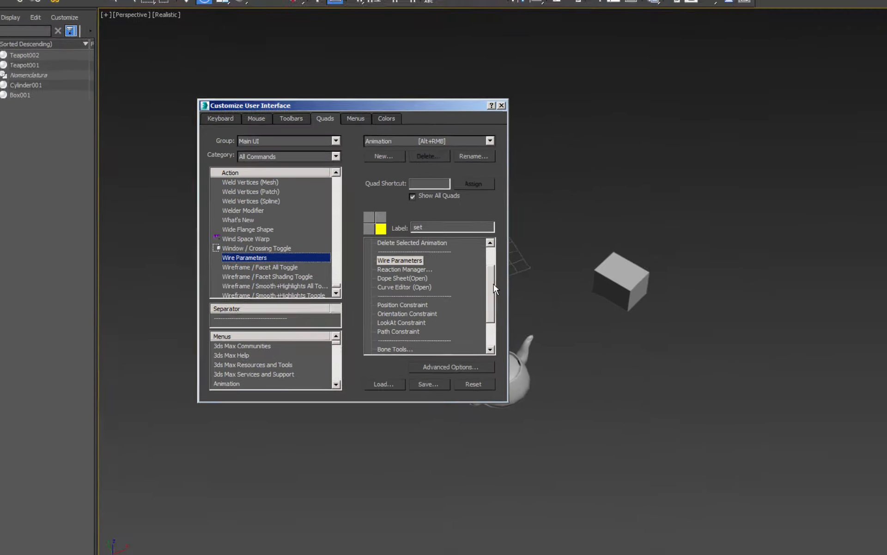
Review the rest of the set menu and save the customized menus to a menu file named RiggingQuad
{"action": "left_click_drag", "start_coordinate": [696, 336], "coordinate": [700, 369]}
{"action": "left_click_drag", "start_coordinate": [443, 289], "coordinate": [446, 312]}
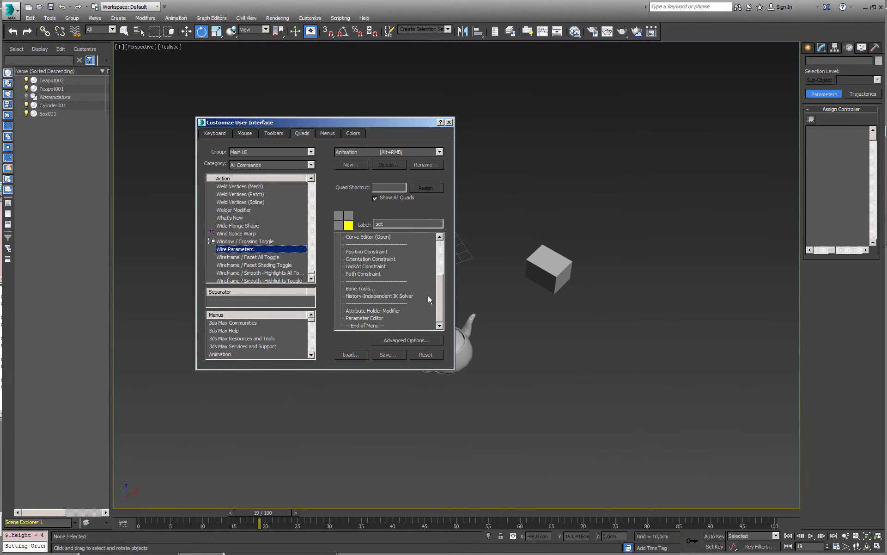
{"action": "left_click", "coordinate": [388, 354]}
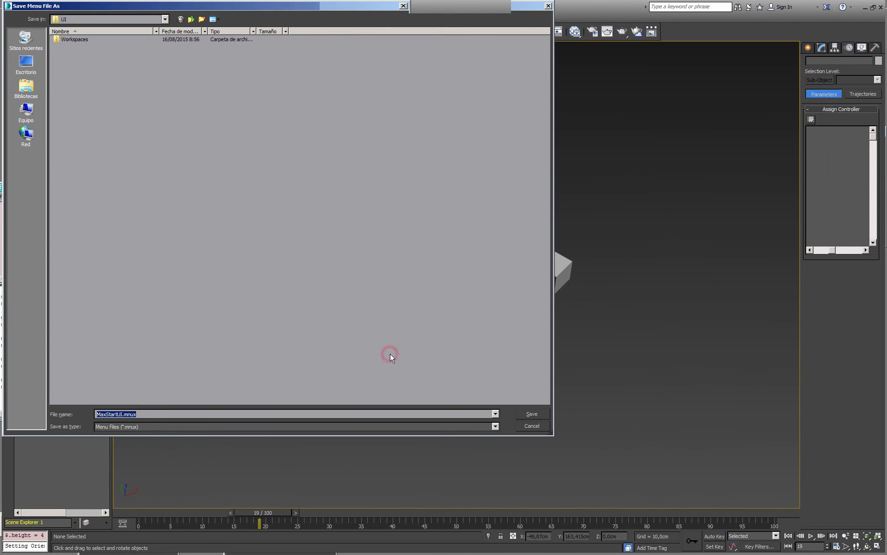
{"action": "left_click", "coordinate": [118, 414]}
{"action": "left_click_drag", "start_coordinate": [121, 413], "coordinate": [38, 415]}
{"action": "key", "text": "BackSpace"}
{"action": "type", "text": "RiggingQuad"}
{"action": "left_click", "coordinate": [532, 414]}
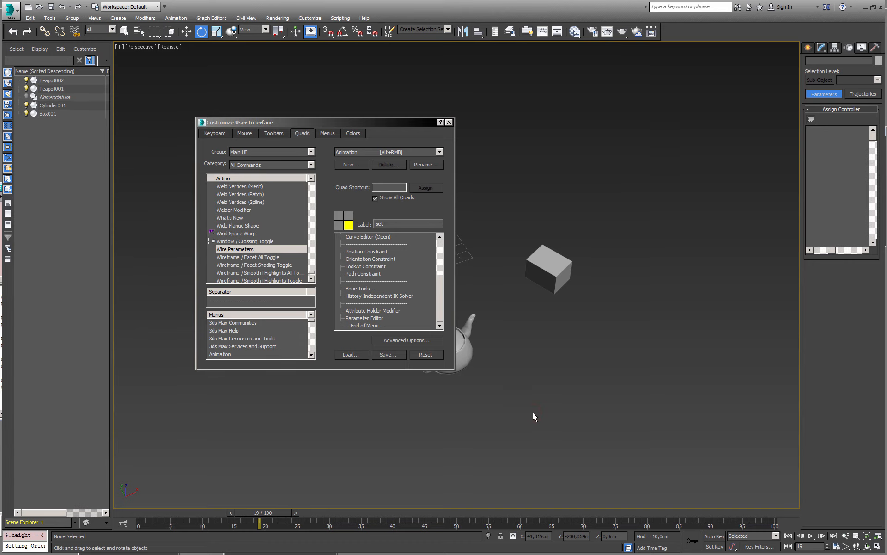
Check for RiggingQuad.mnux among the loadable menu files, cancel loading, and close the interface customization window
{"action": "left_click", "coordinate": [363, 355]}
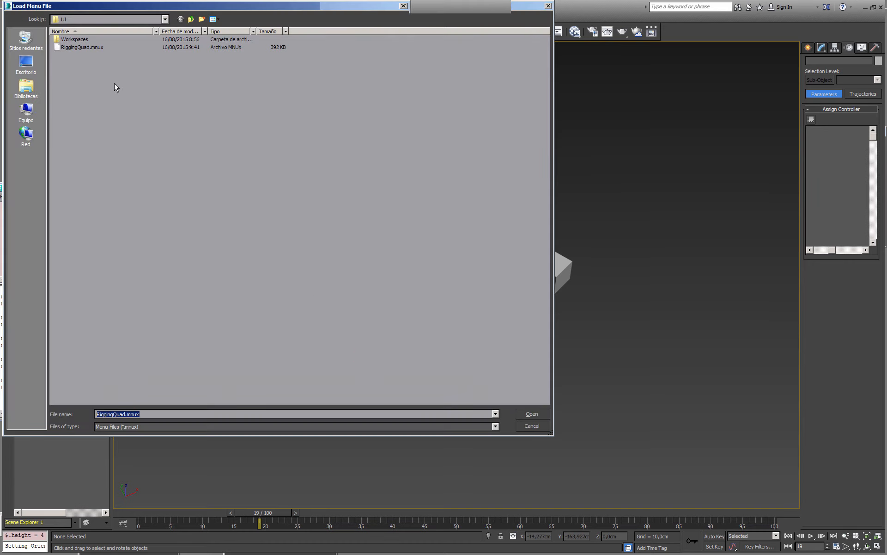
{"action": "left_click", "coordinate": [531, 427]}
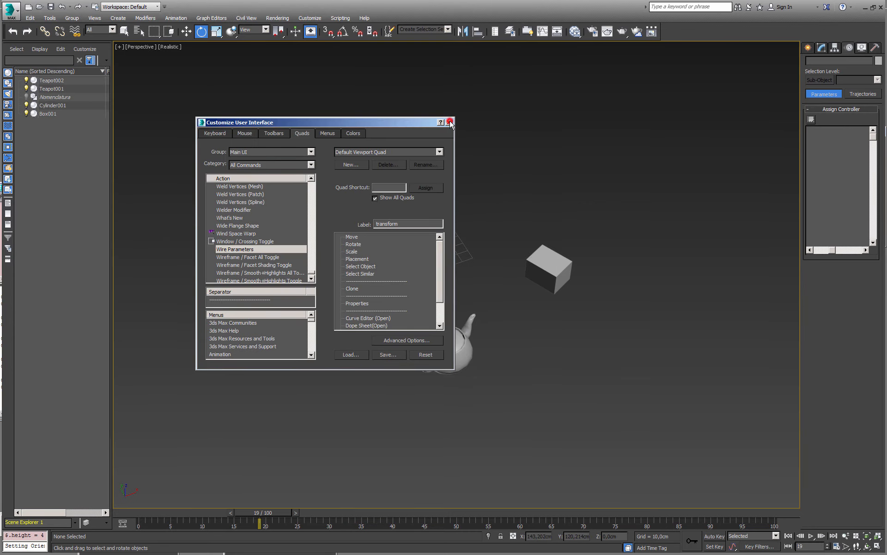
{"action": "left_click", "coordinate": [450, 123]}
Select the box and review its Animation quad menu with the added commands, closing it without choosing any
{"action": "left_click", "coordinate": [536, 267]}
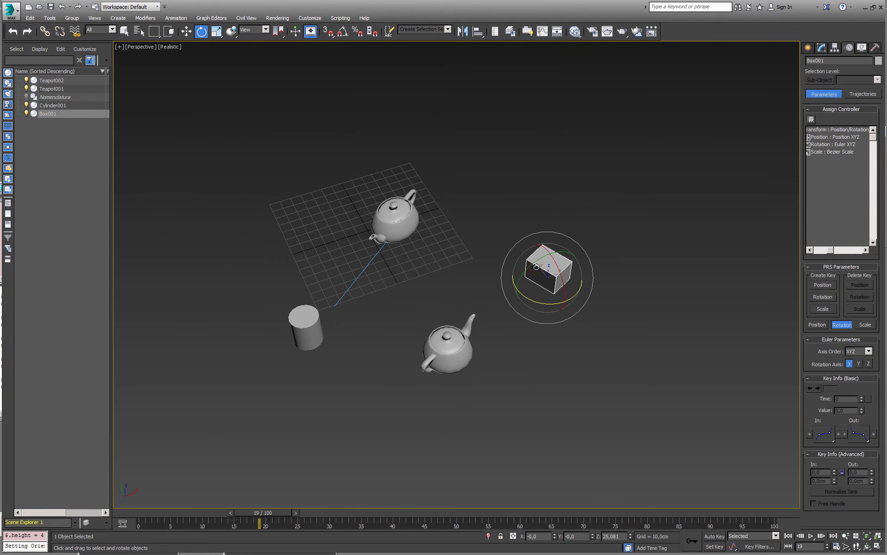
{"action": "right_click", "coordinate": [536, 267]}
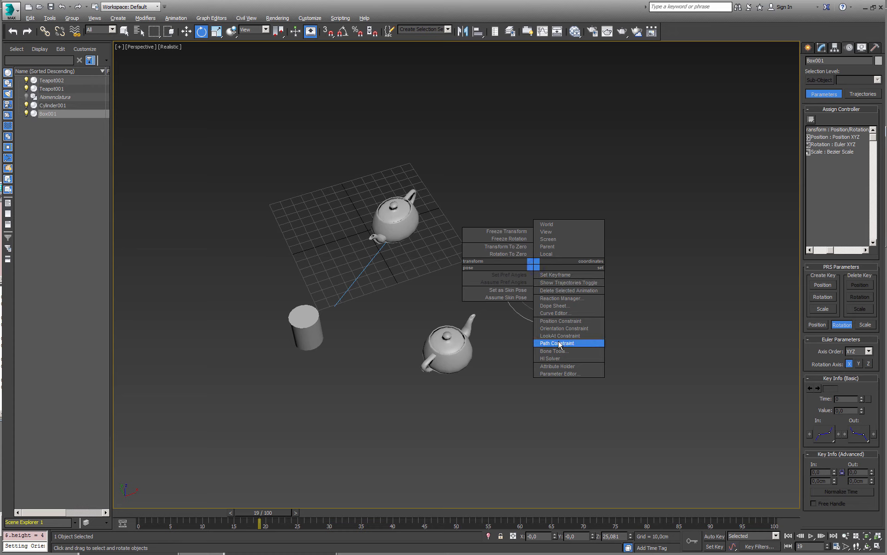
{"action": "left_click", "coordinate": [660, 312]}
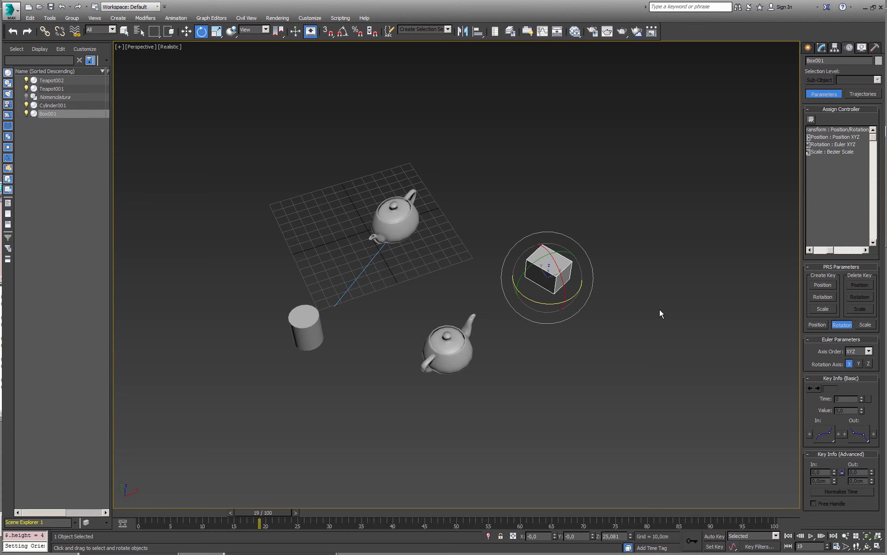
Apply Freeze Transform to Teapot002 from the Animation quad menu and accept replacing its existing constraints and animation
{"action": "left_click", "coordinate": [451, 355]}
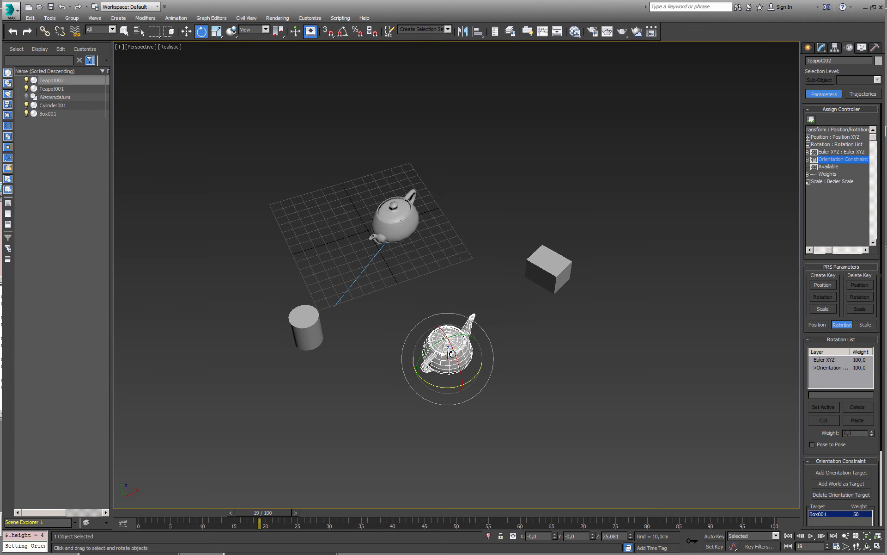
{"action": "right_click", "coordinate": [452, 354]}
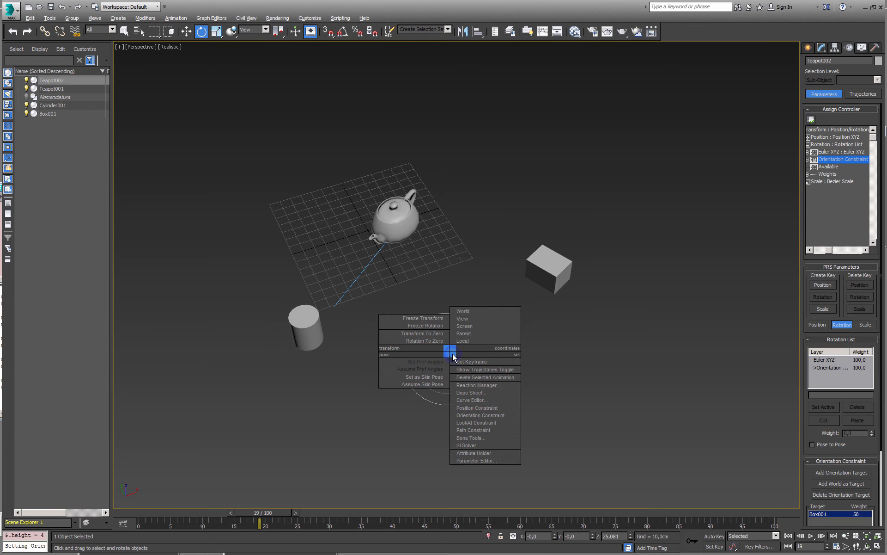
{"action": "left_click", "coordinate": [443, 319]}
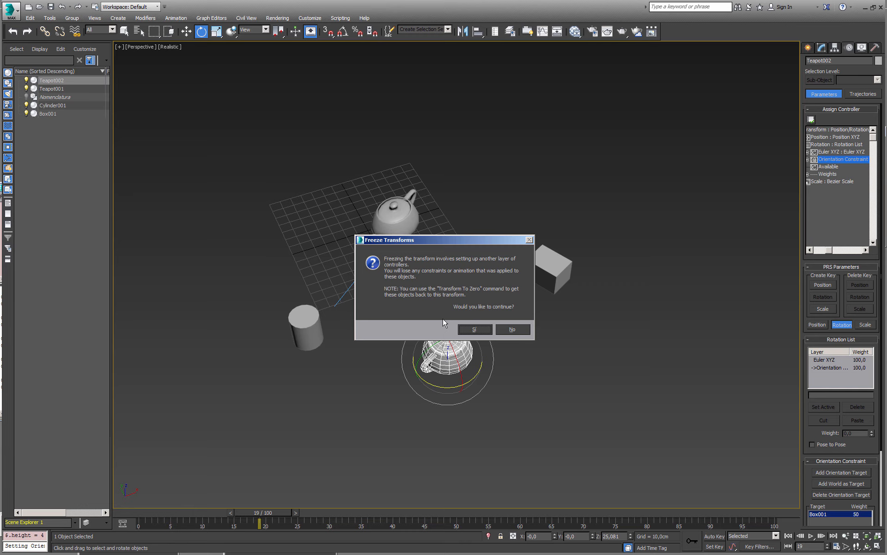
{"action": "left_click", "coordinate": [474, 329]}
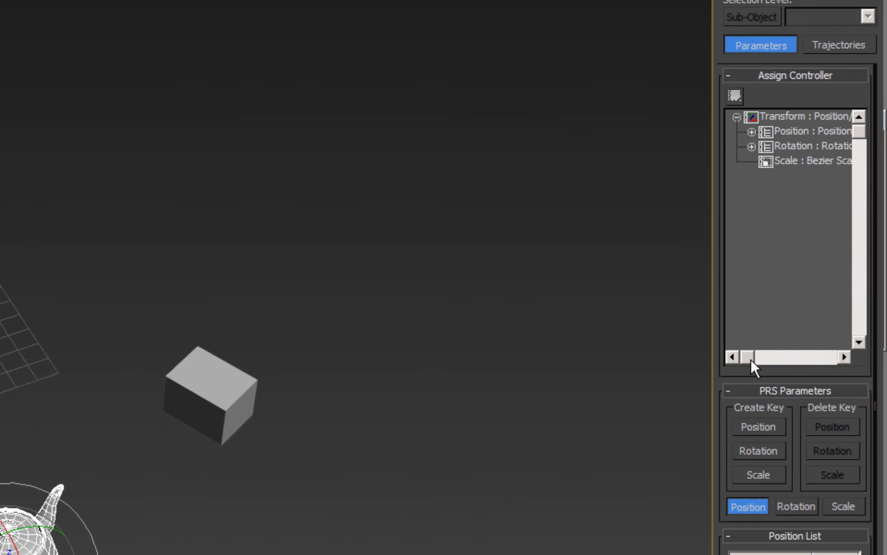
Expand Teapot002's position and rotation list controllers and examine Frozen Position, Zero Pos XYZ and the Z rotation value
{"action": "left_click_drag", "start_coordinate": [749, 358], "coordinate": [764, 356]}
{"action": "left_click", "coordinate": [729, 132]}
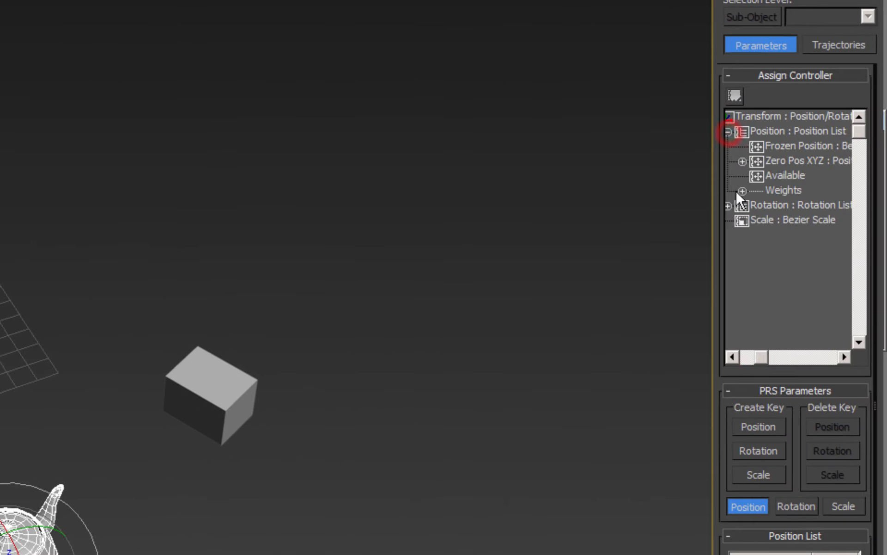
{"action": "left_click", "coordinate": [729, 205]}
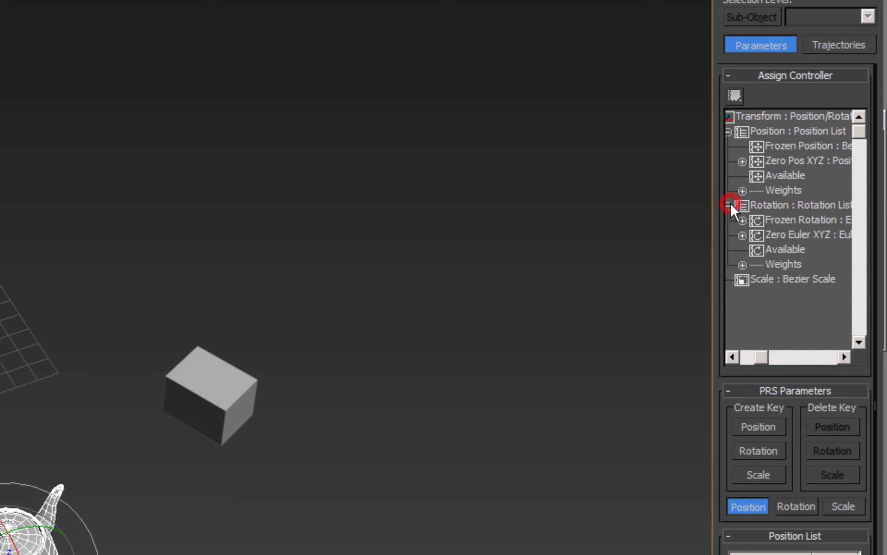
{"action": "left_click", "coordinate": [796, 131]}
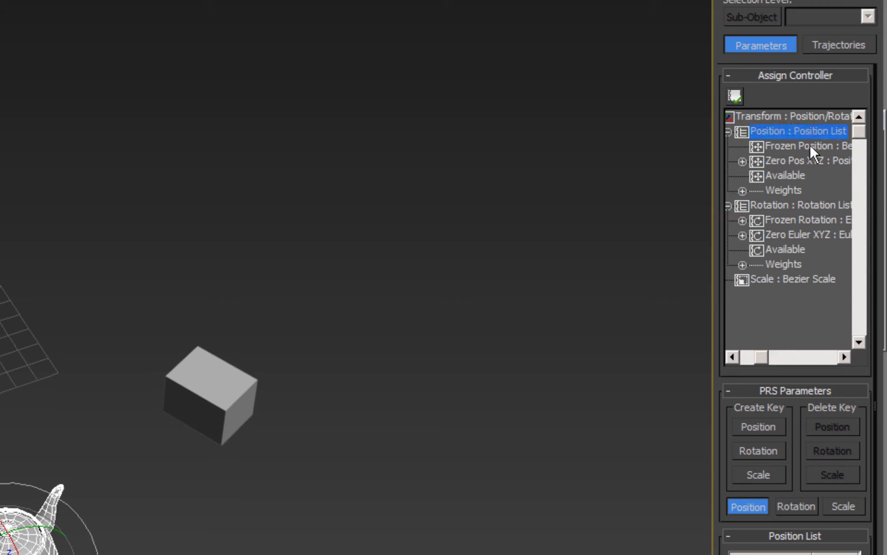
{"action": "left_click", "coordinate": [806, 146]}
{"action": "left_click", "coordinate": [790, 157]}
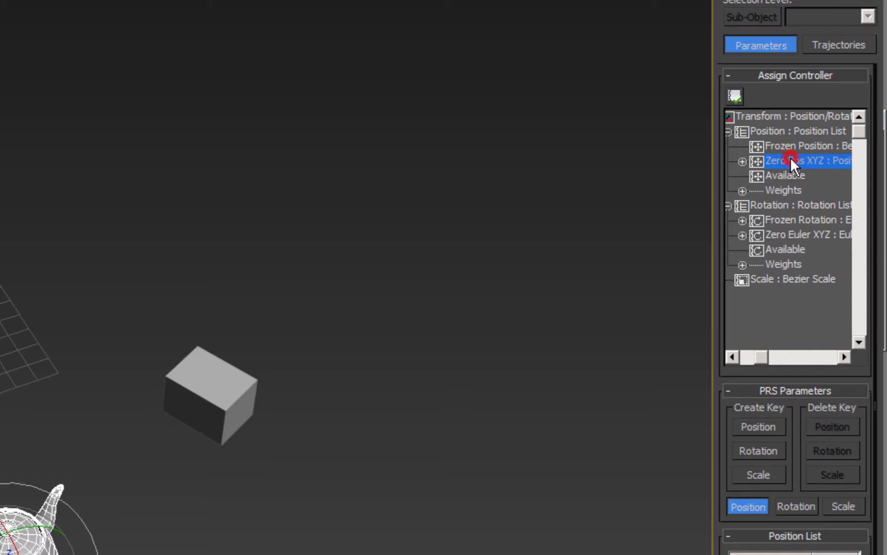
{"action": "left_click", "coordinate": [742, 161]}
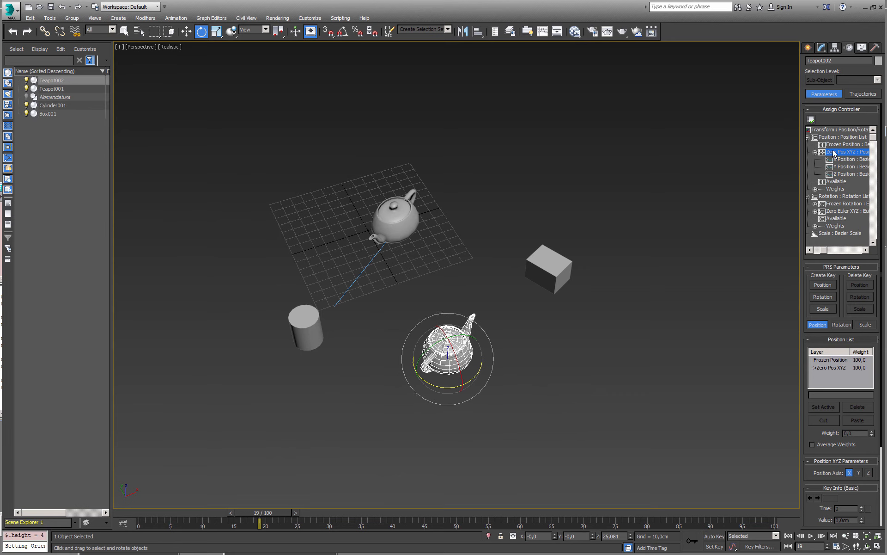
{"action": "left_click", "coordinate": [848, 152]}
{"action": "double_click", "coordinate": [623, 536]}
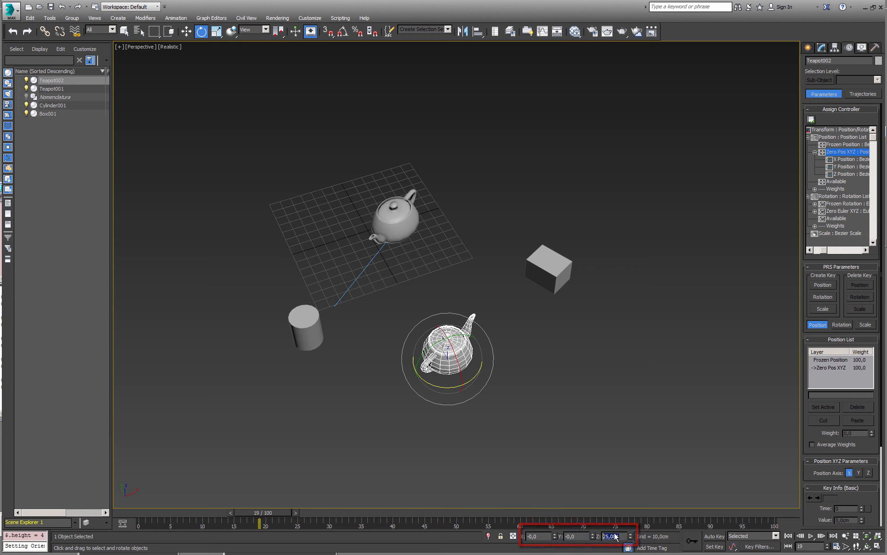
Open the Dope Sheet from the Animation quad menu and expand Teapot002's Position and Rotation tracks to examine their frozen and zero controllers
{"action": "right_click", "coordinate": [564, 348]}
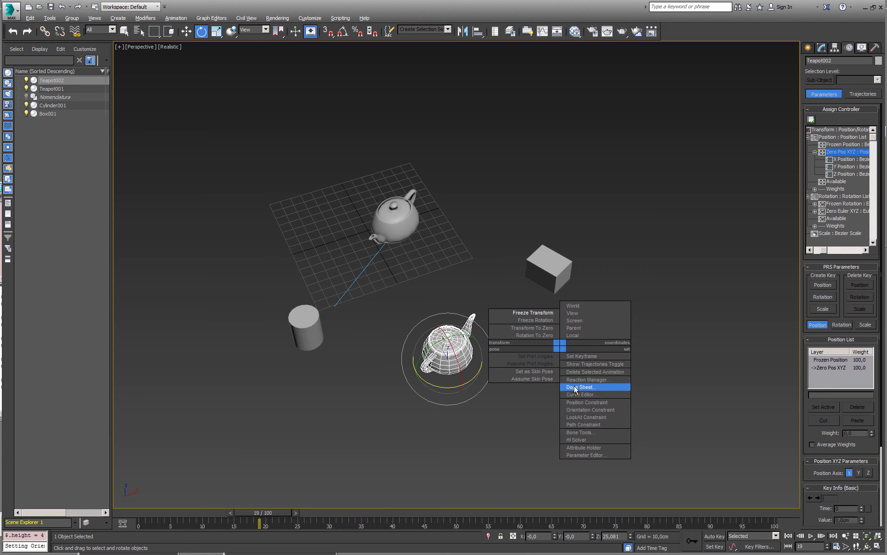
{"action": "left_click", "coordinate": [605, 386]}
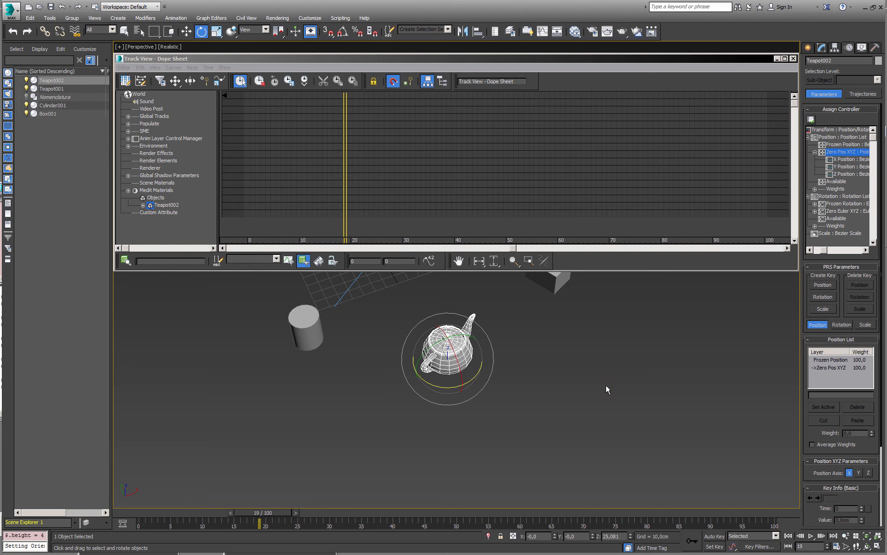
{"action": "left_click", "coordinate": [143, 205]}
{"action": "left_click", "coordinate": [150, 212]}
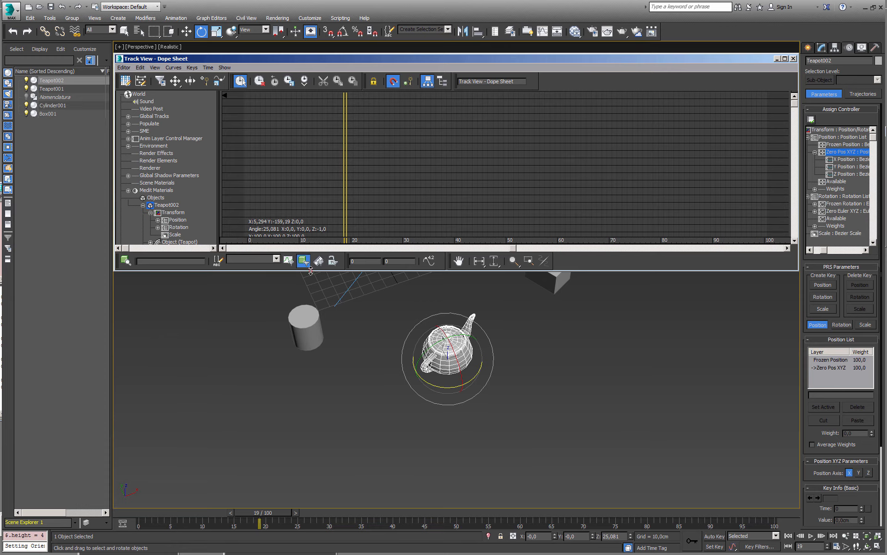
{"action": "left_click_drag", "start_coordinate": [307, 270], "coordinate": [307, 327]}
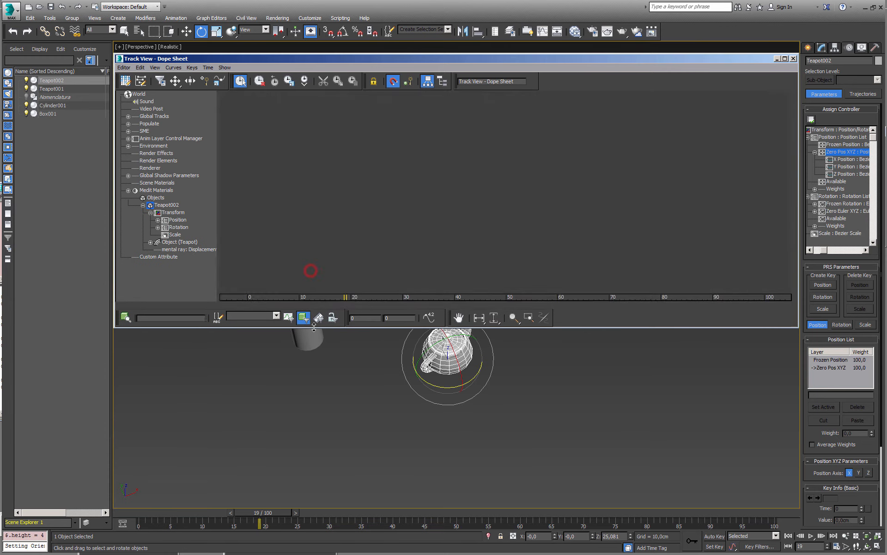
{"action": "left_click", "coordinate": [157, 220]}
{"action": "left_click", "coordinate": [158, 257]}
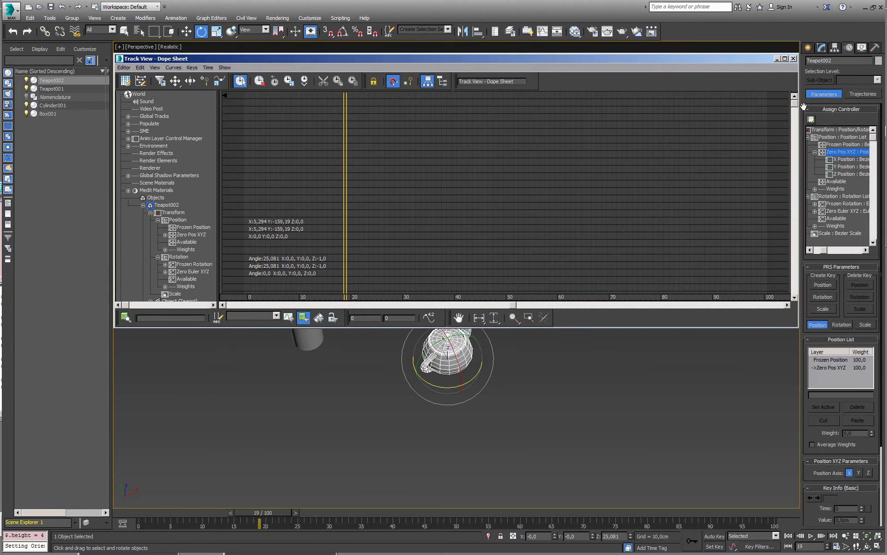
{"action": "left_click_drag", "start_coordinate": [795, 103], "coordinate": [796, 167]}
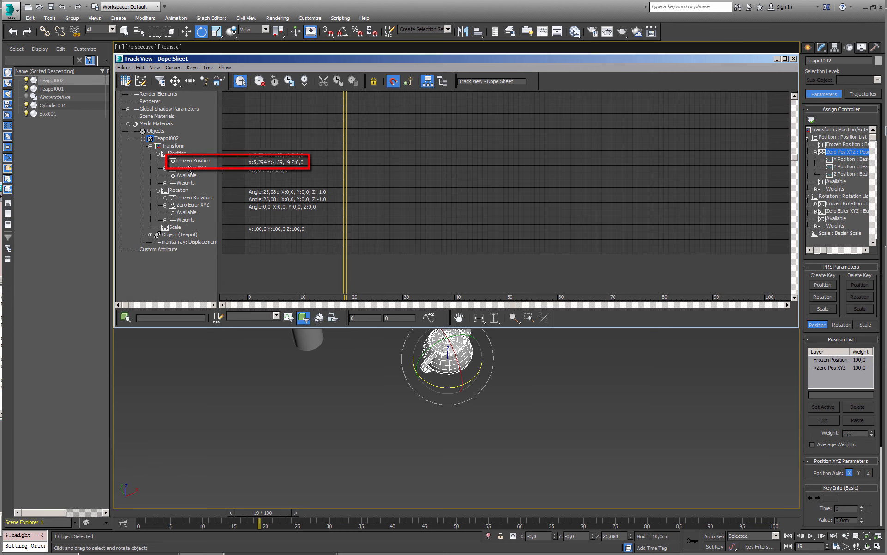
Expand the Zero Pos XYZ track and compare its X, Y and Z values with Teapot002's Frozen Position and world coordinates
{"action": "left_click", "coordinate": [165, 167]}
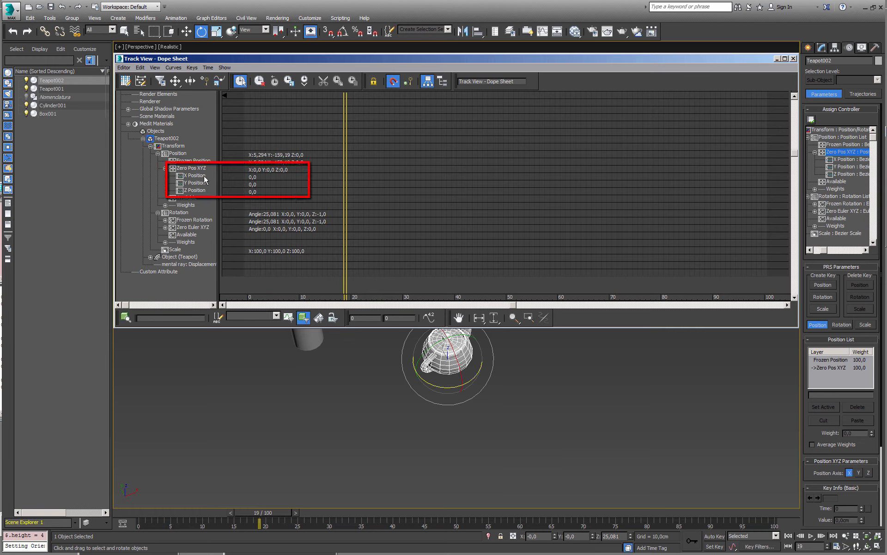
{"action": "left_click", "coordinate": [203, 161]}
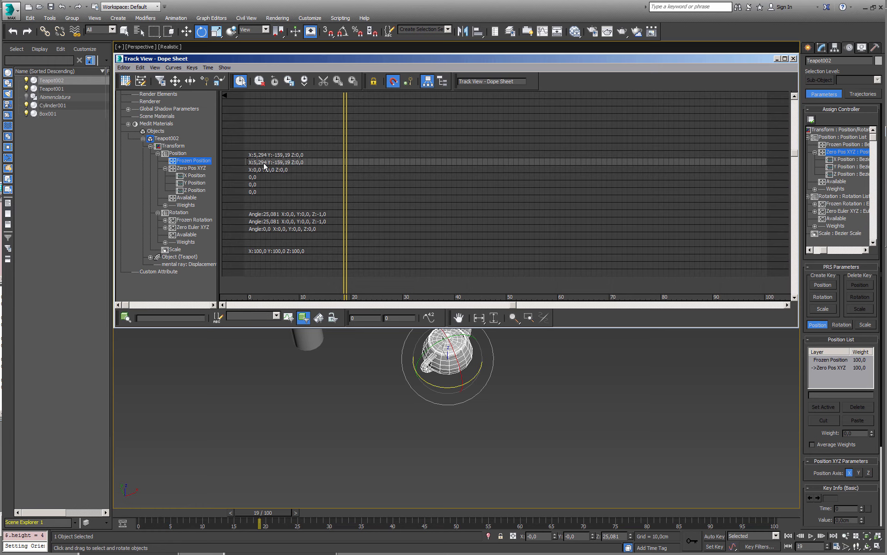
{"action": "left_click", "coordinate": [186, 31]}
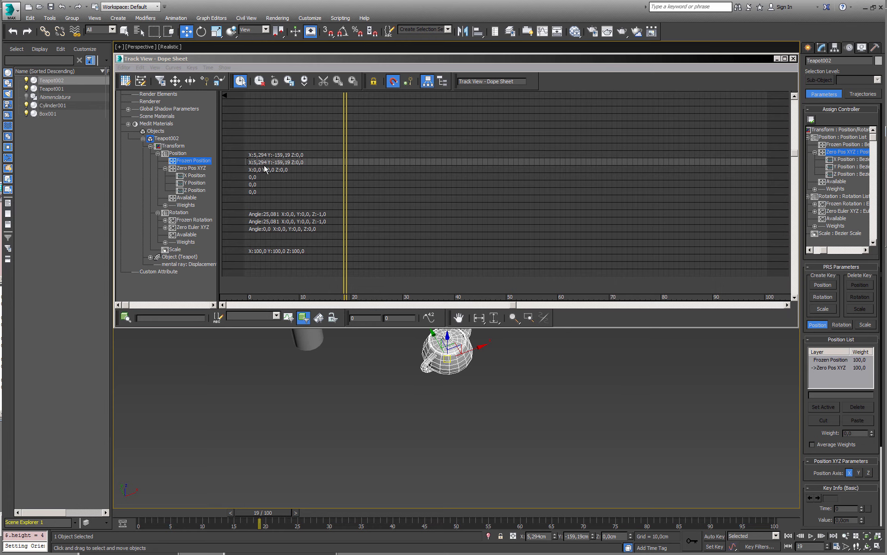
{"action": "left_click_drag", "start_coordinate": [582, 536], "coordinate": [565, 536]}
{"action": "left_click", "coordinate": [194, 176]}
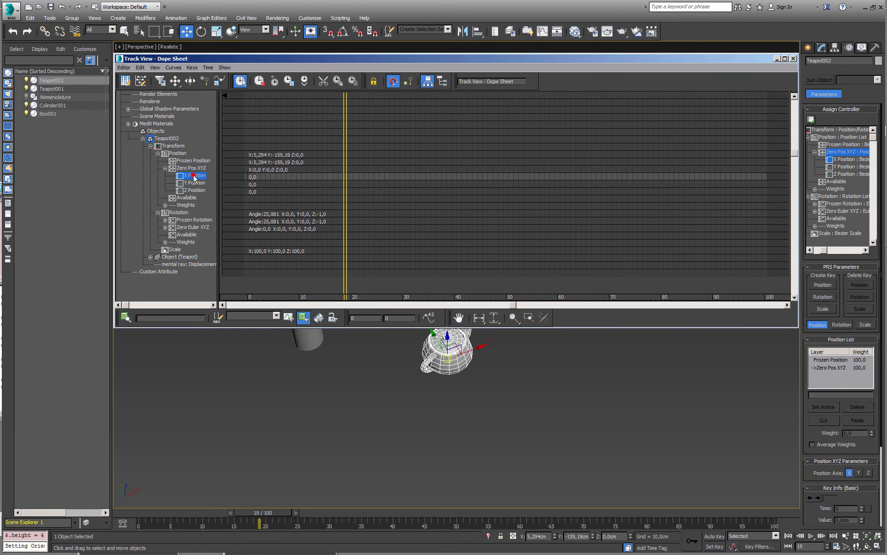
{"action": "left_click", "coordinate": [256, 184]}
{"action": "left_click", "coordinate": [253, 191]}
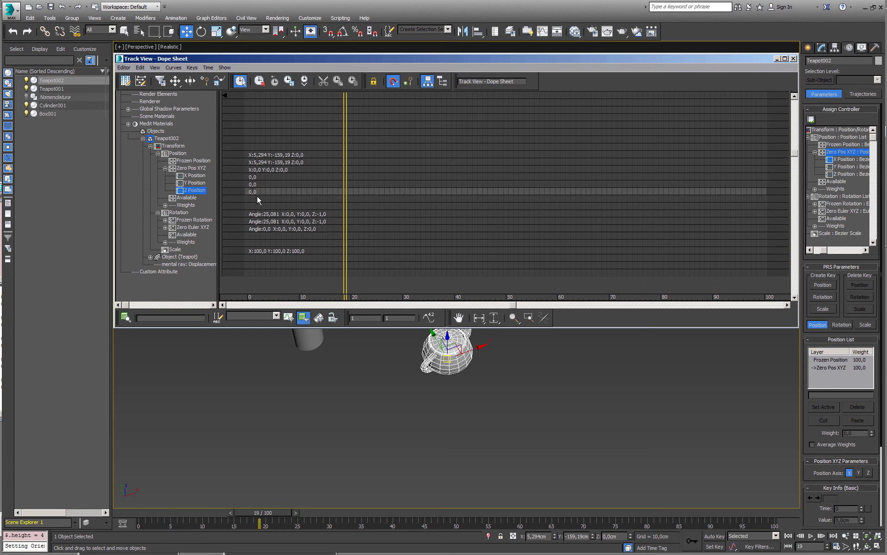
Move Teapot002 away from its frozen position by about -129.9 cm in X, 9.4 cm in Y and 96.3 cm in Z
{"action": "middle_click_drag", "start_coordinate": [391, 354], "coordinate": [388, 404]}
{"action": "middle_click_drag", "start_coordinate": [452, 404], "coordinate": [455, 421], "text": "alt"}
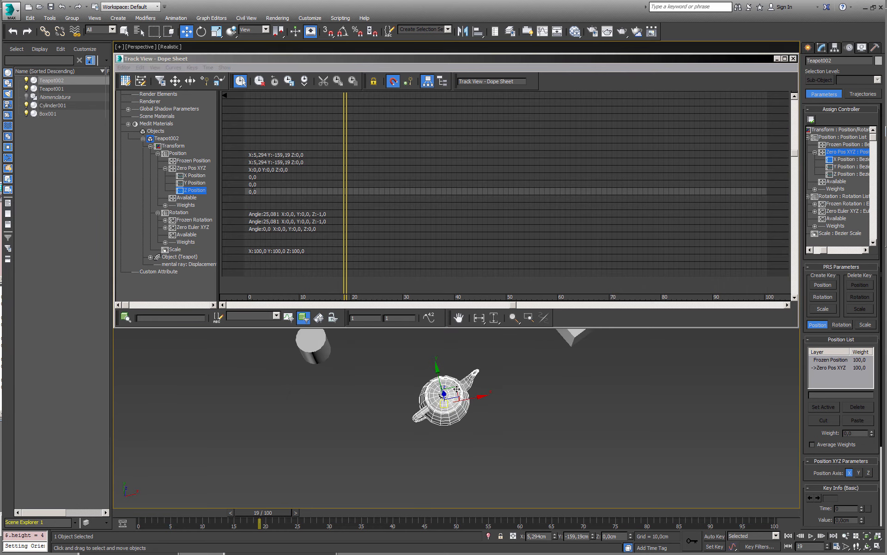
{"action": "left_click_drag", "start_coordinate": [456, 389], "coordinate": [308, 399]}
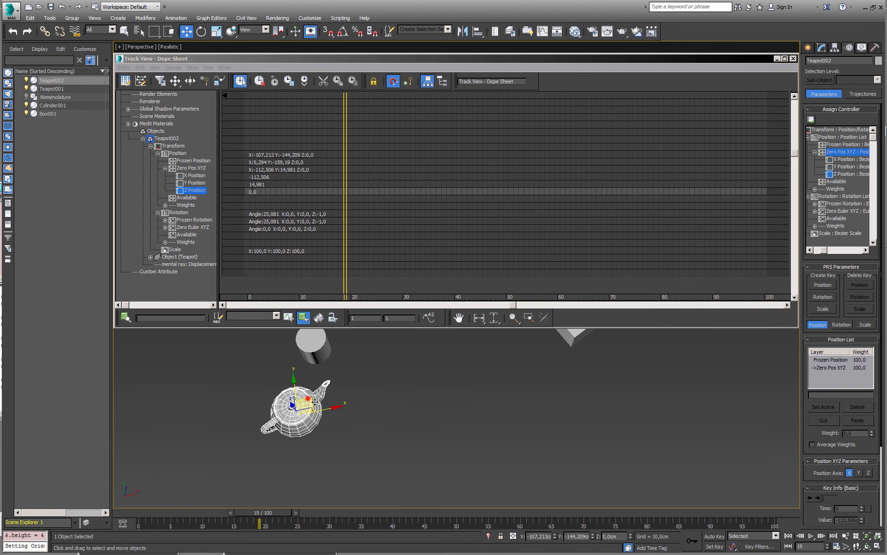
{"action": "left_click_drag", "start_coordinate": [308, 398], "coordinate": [239, 377]}
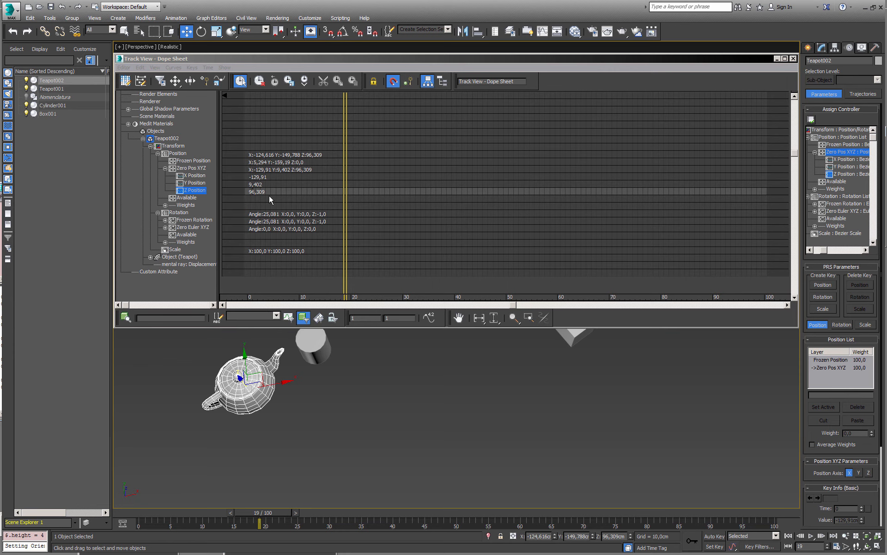
Return Teapot002 to its frozen position with Transform To Zero and close the Dope Sheet
{"action": "middle_click_drag", "start_coordinate": [245, 374], "coordinate": [273, 388]}
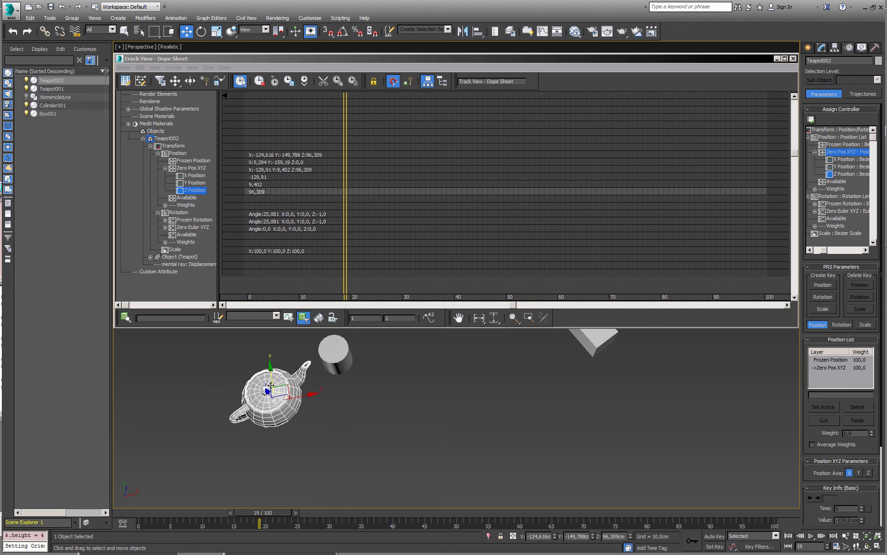
{"action": "right_click", "coordinate": [271, 384]}
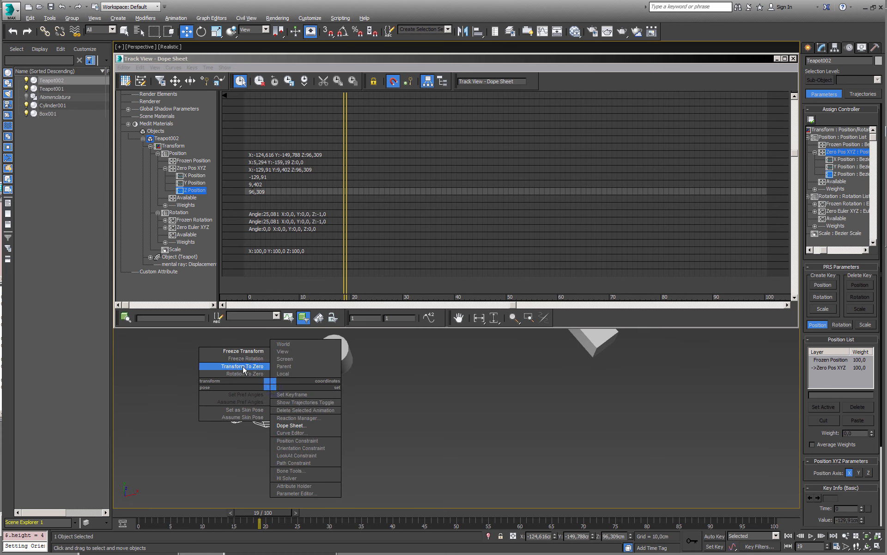
{"action": "left_click", "coordinate": [263, 366]}
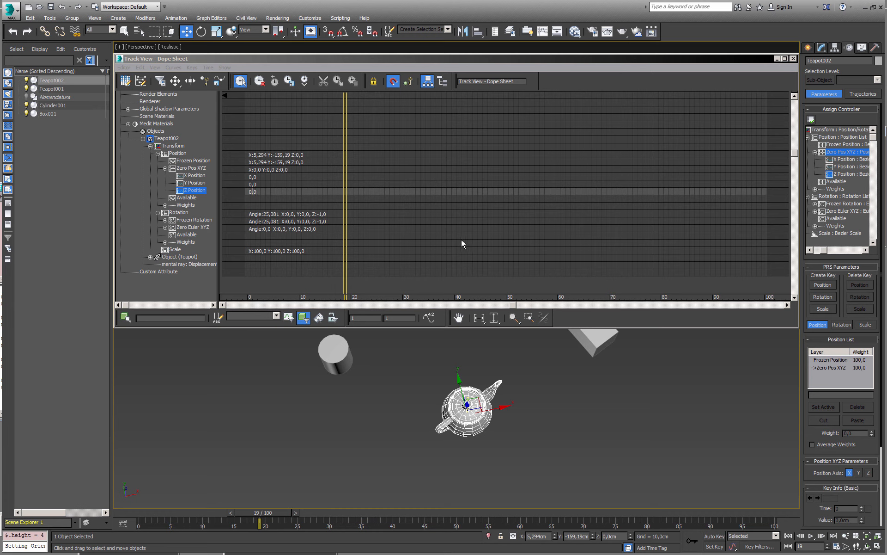
{"action": "left_click", "coordinate": [793, 58]}
Unhide the Nomenclatura text to view it around the objects, and hide it again
{"action": "middle_click_drag", "start_coordinate": [451, 297], "coordinate": [430, 252], "text": "alt"}
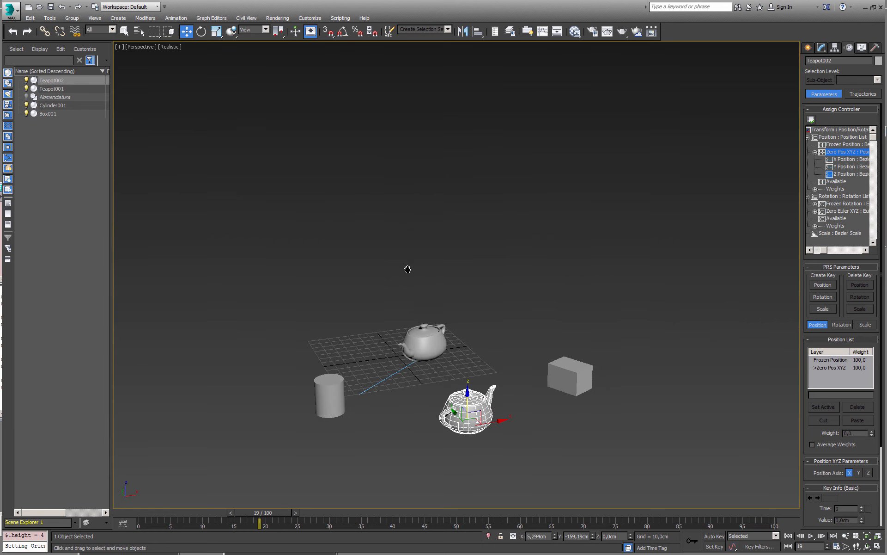
{"action": "left_click", "coordinate": [26, 97]}
{"action": "middle_click_drag", "start_coordinate": [433, 244], "coordinate": [435, 269], "text": "alt"}
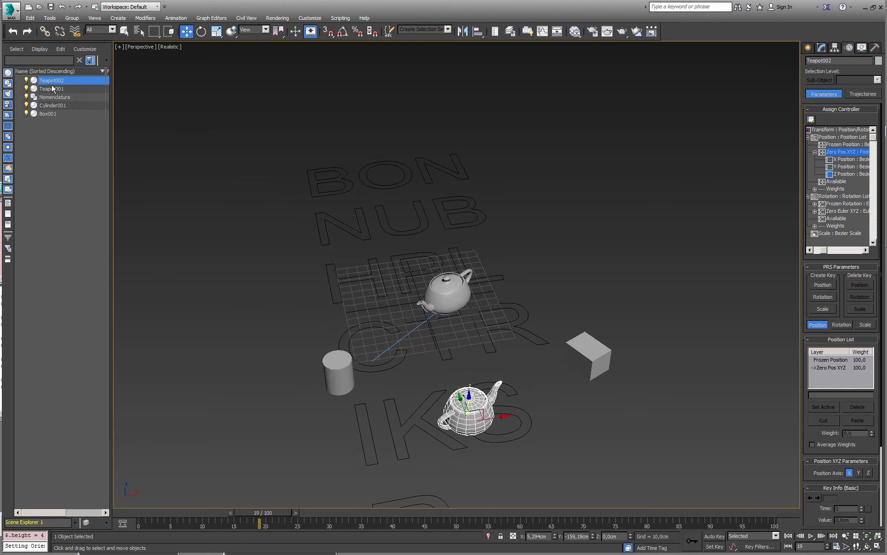
{"action": "left_click", "coordinate": [27, 96]}
Select both teapots, the cylinder and the box together and delete them from the scene
{"action": "scroll", "coordinate": [209, 172], "scroll_direction": "down", "scroll_amount": 2}
{"action": "left_click_drag", "start_coordinate": [214, 150], "coordinate": [631, 443]}
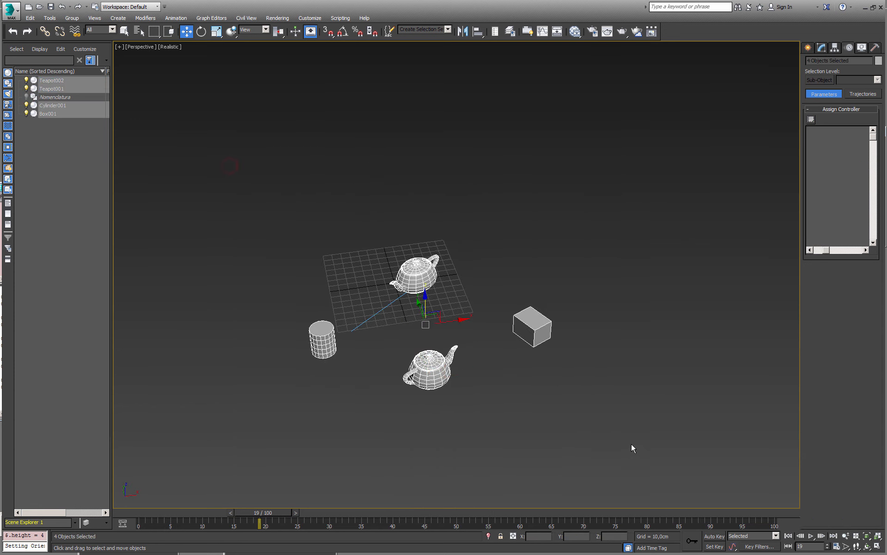
{"action": "key", "text": "Delete"}
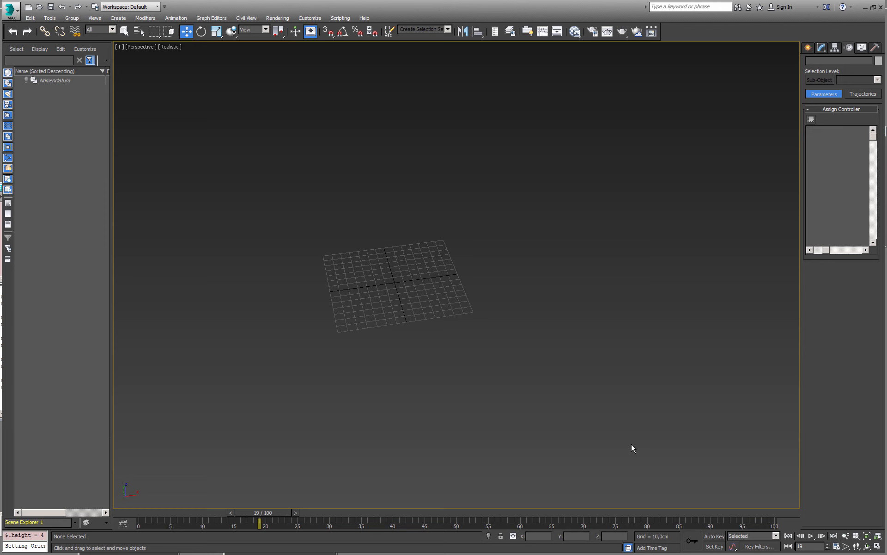
Unhide the Nomenclatura text, frame it in the maximized Top view with the grid off, and select it
{"action": "left_click", "coordinate": [26, 80]}
{"action": "key", "text": "alt+w"}
{"action": "key", "text": "alt+w"}
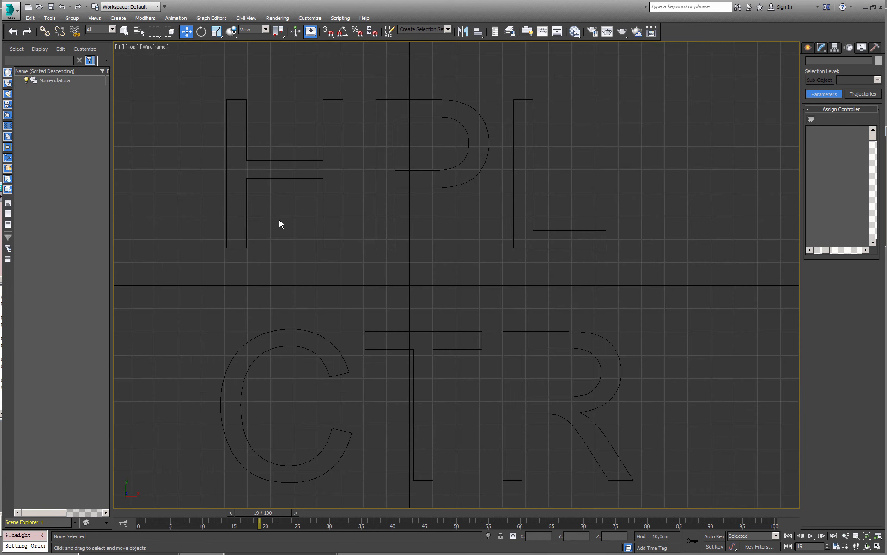
{"action": "key", "text": "g"}
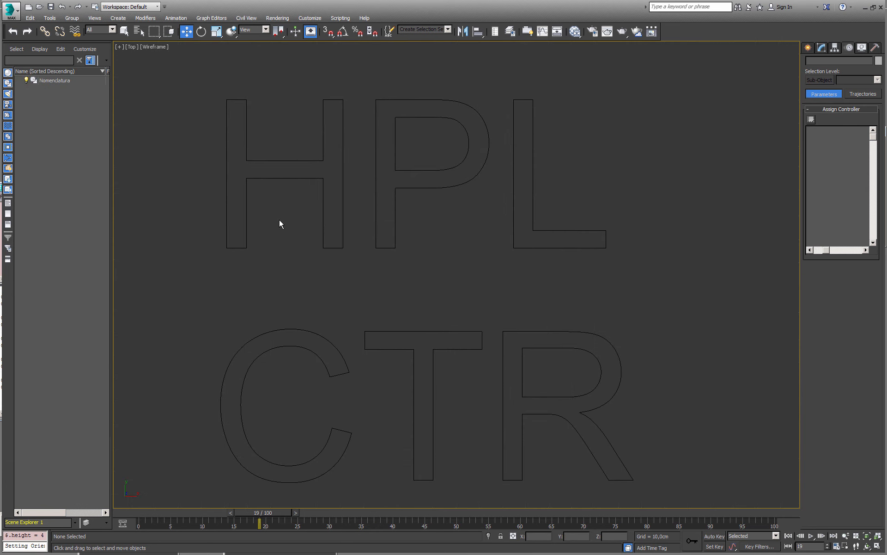
{"action": "key", "text": "z"}
{"action": "left_click_drag", "start_coordinate": [279, 219], "coordinate": [477, 343]}
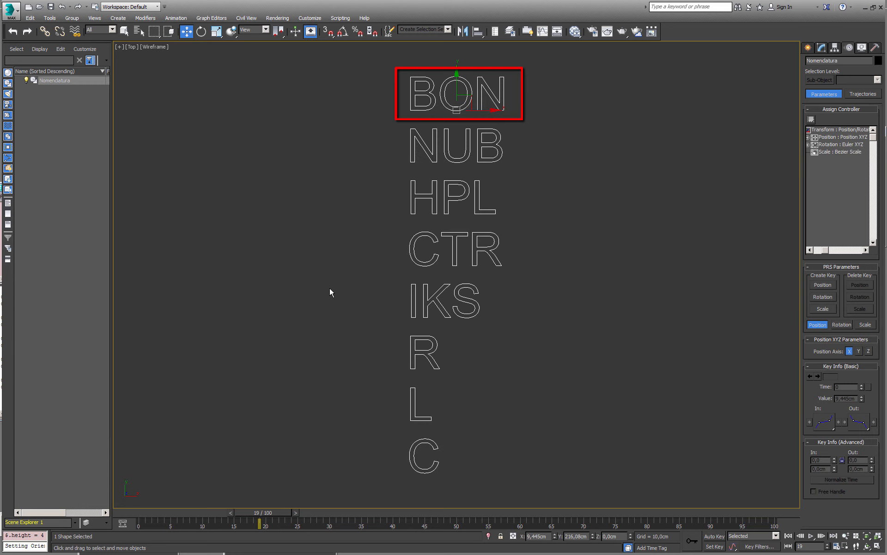